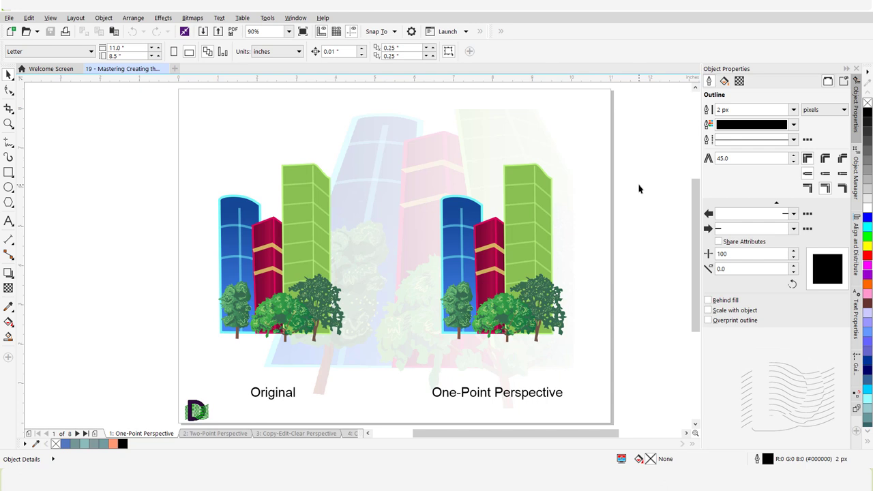
Add a perspective to the building group above "One-Point Perspective" and pull its upper corners inward, with the vertical vanishing point at about 8.1, 12.4 inches
click(494, 261)
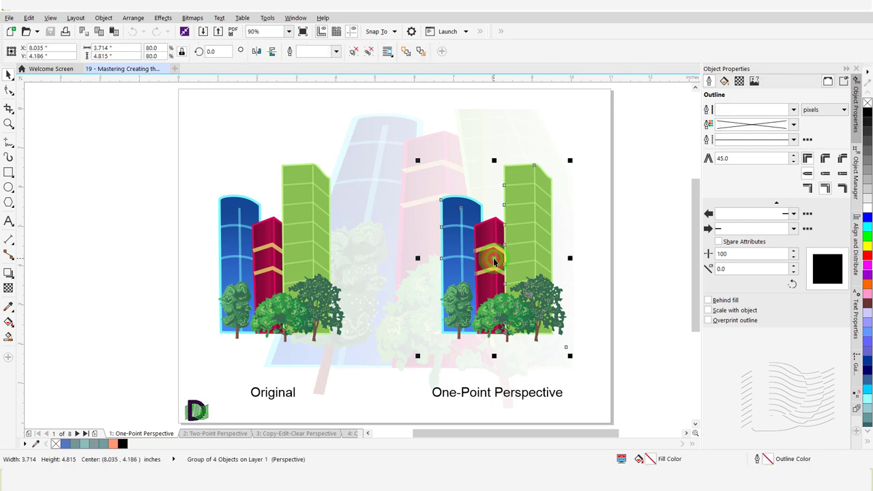
click(163, 19)
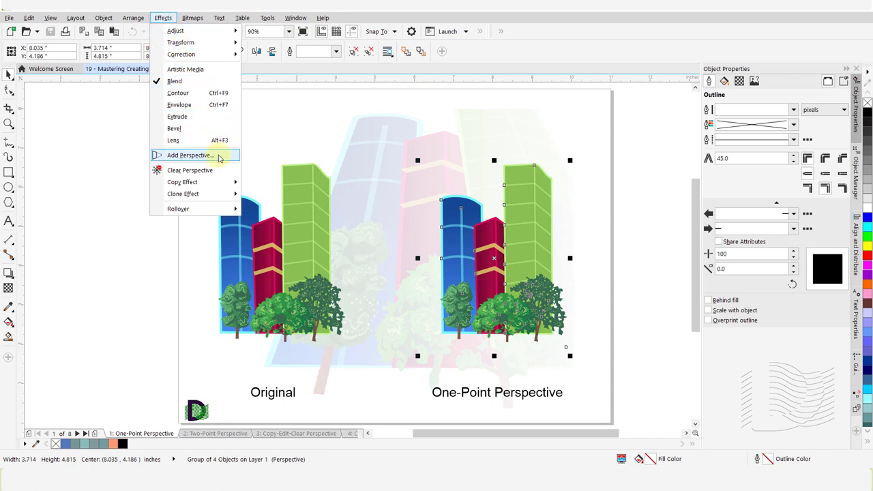
click(219, 158)
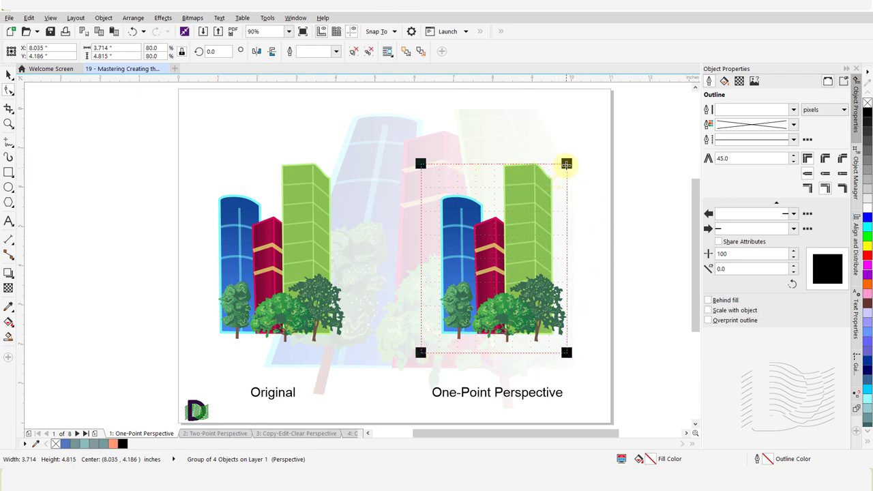
mouse_move(566, 164)
mouse_down()
mouse_move(530, 164)
mouse_move(568, 166)
mouse_up()
drag(420, 163, 458, 144)
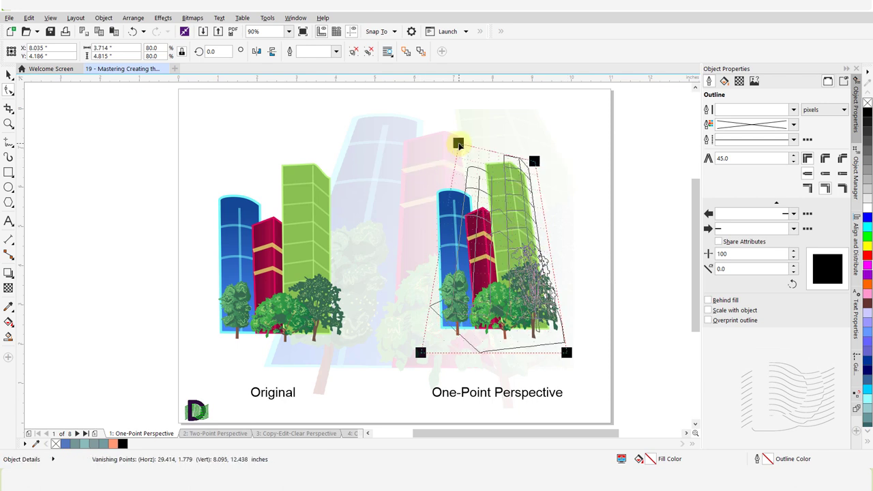
key(space)
click(585, 270)
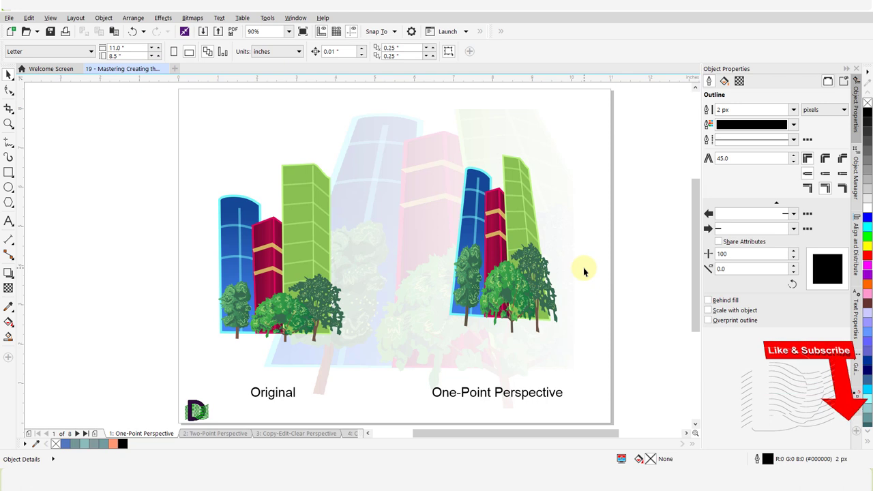
On the Two-Point Perspective page, add a perspective to the right building group and pull both upper corners inward, vertical vanishing point about 7.7, 12.3 inches
click(217, 434)
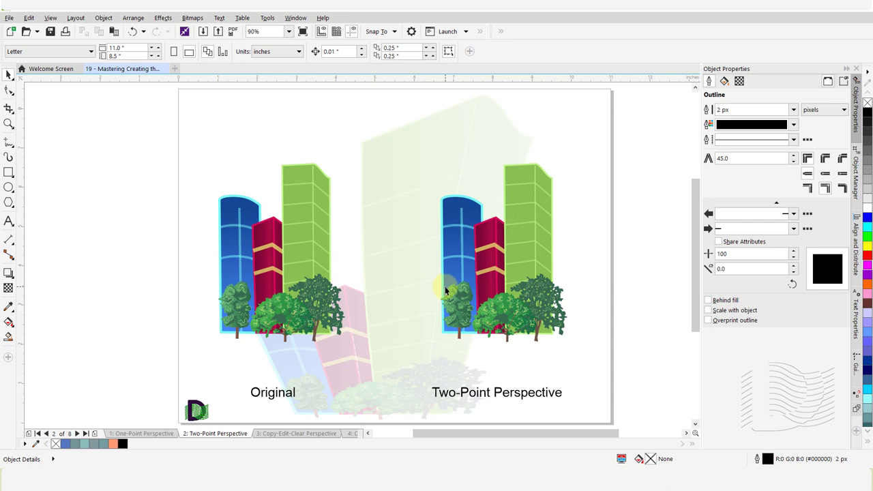
click(491, 263)
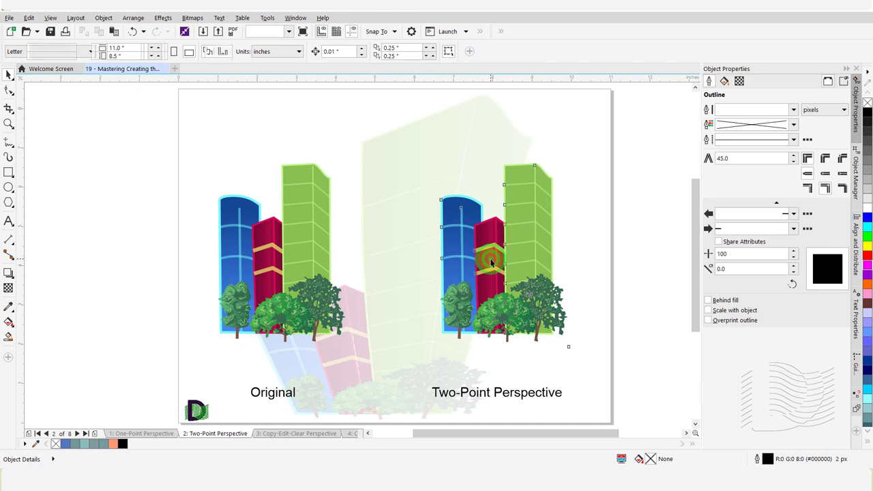
click(163, 18)
click(223, 156)
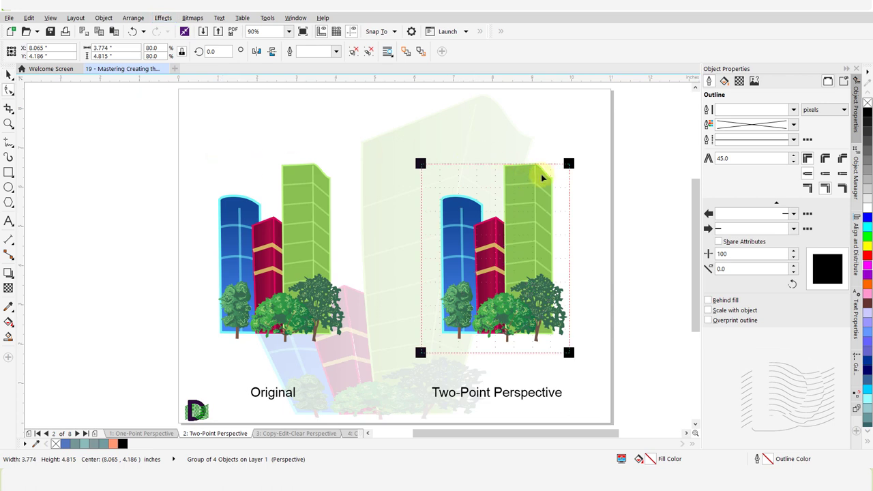
drag(568, 164, 529, 164)
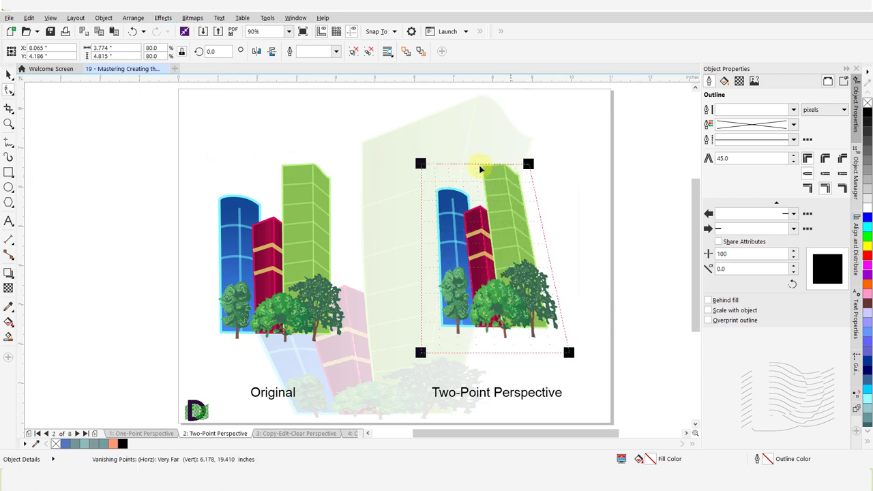
drag(420, 163, 448, 164)
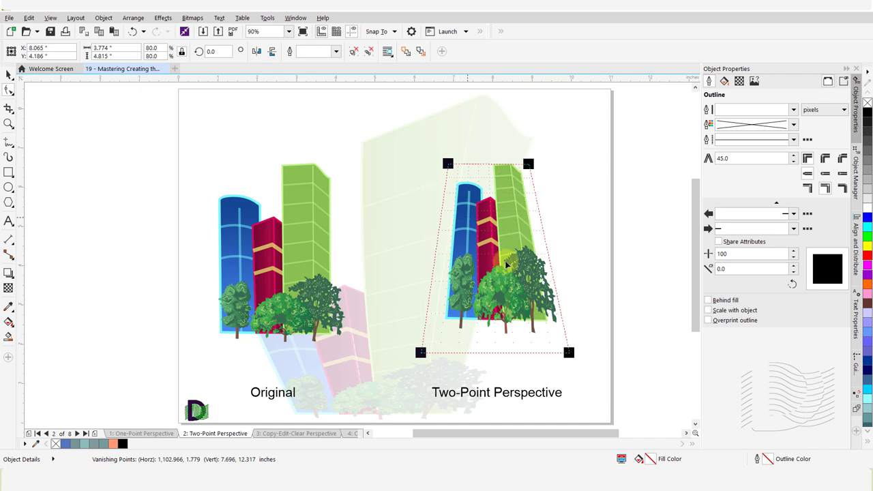
Pull the group's two lower perspective corners outward and down, the left one farther out, then deselect the group
drag(569, 352, 593, 388)
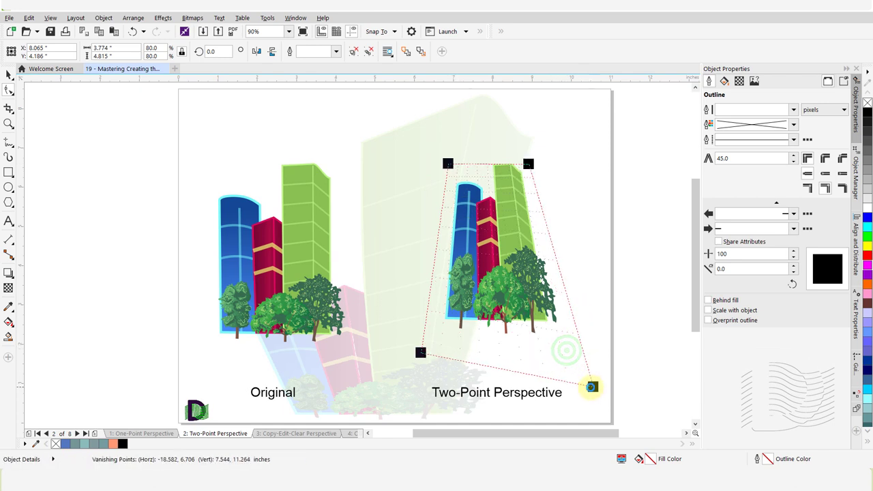
drag(420, 353, 328, 402)
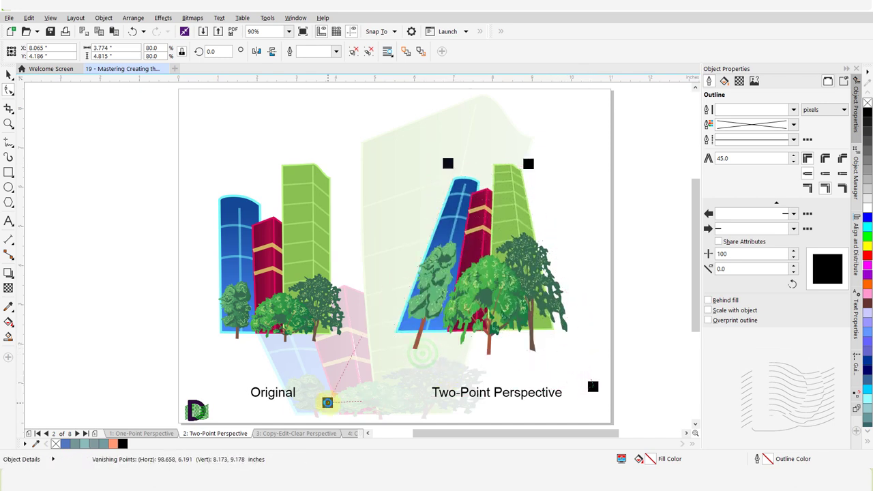
key(space)
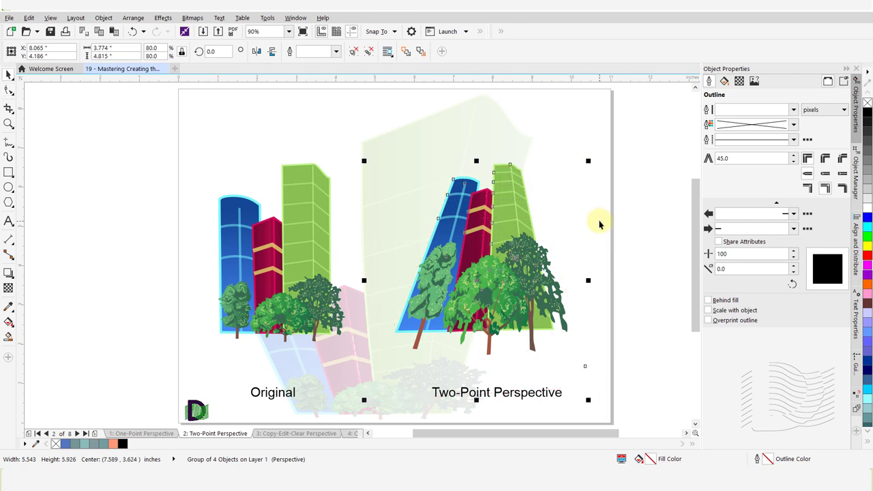
click(641, 213)
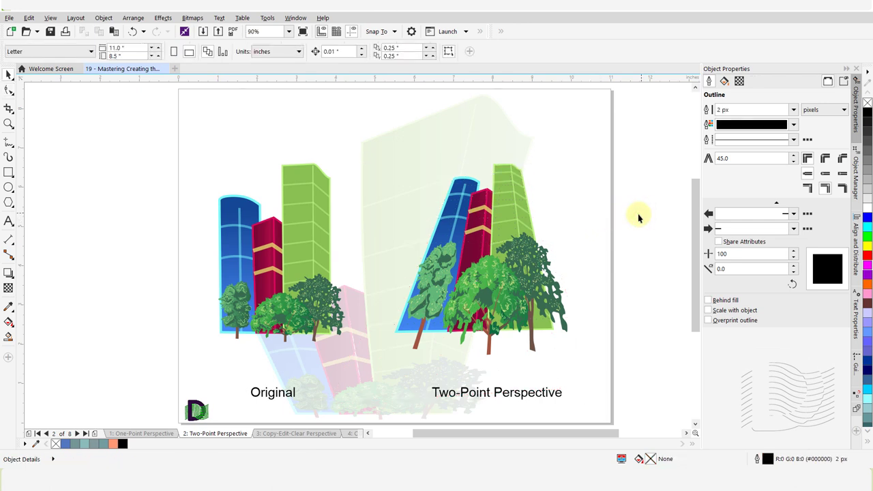
On the Copy-Edit-Clear Perspective page, copy the right building group's perspective onto the left building group
click(292, 434)
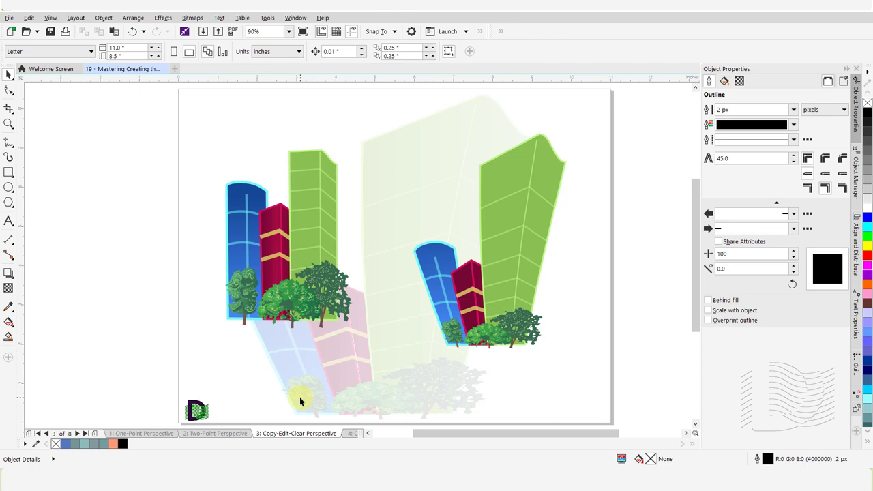
click(294, 228)
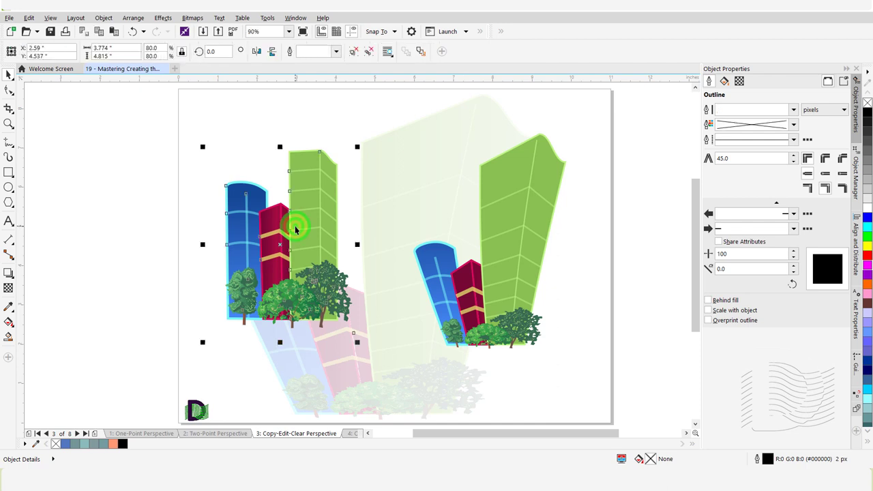
click(161, 18)
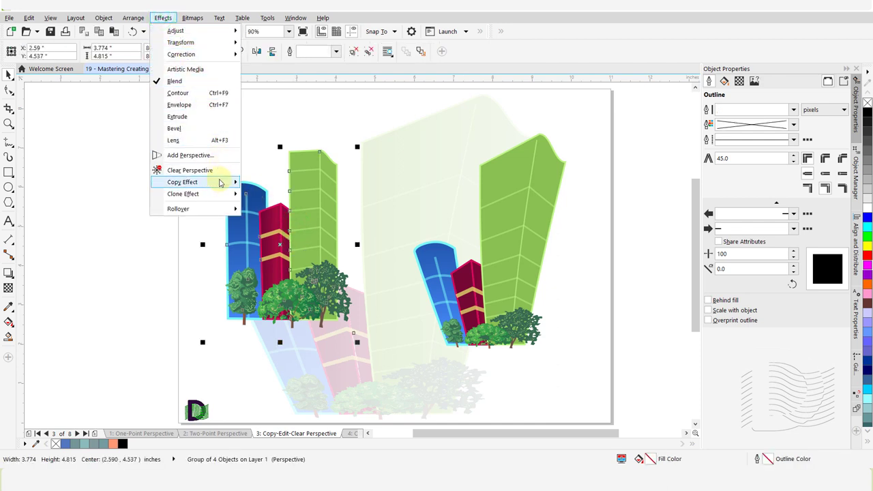
mouse_move(223, 182)
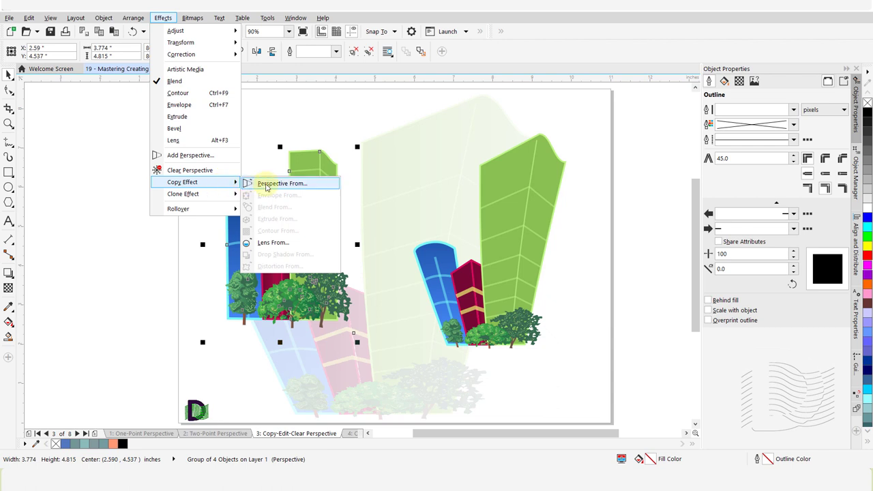
click(323, 185)
click(322, 185)
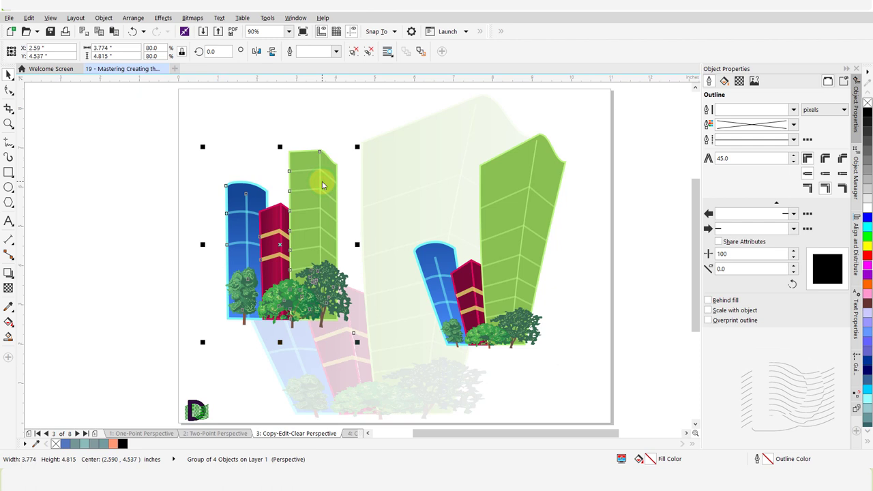
click(493, 216)
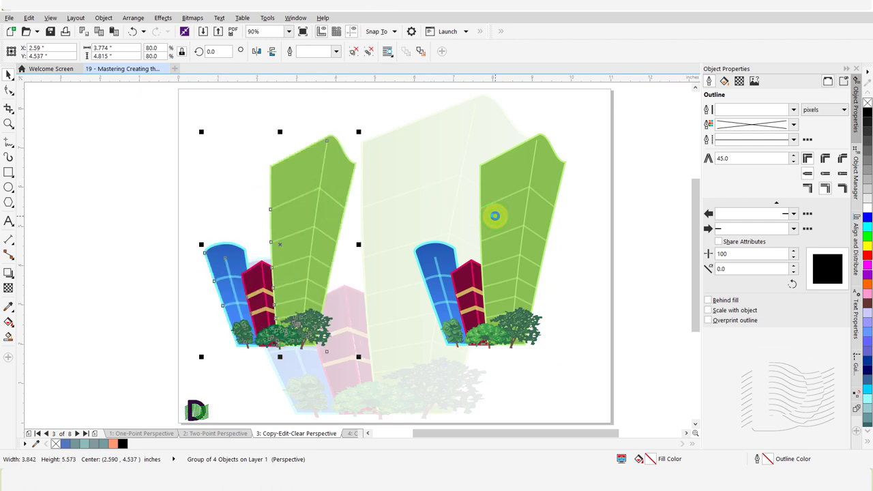
click(122, 301)
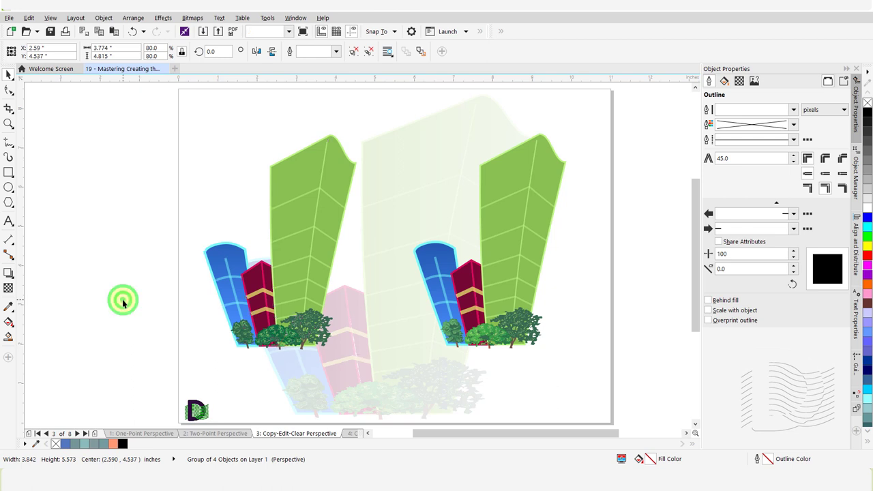
Edit the left building group's perspective by moving its two upper corners inward to narrow the distortion
click(298, 244)
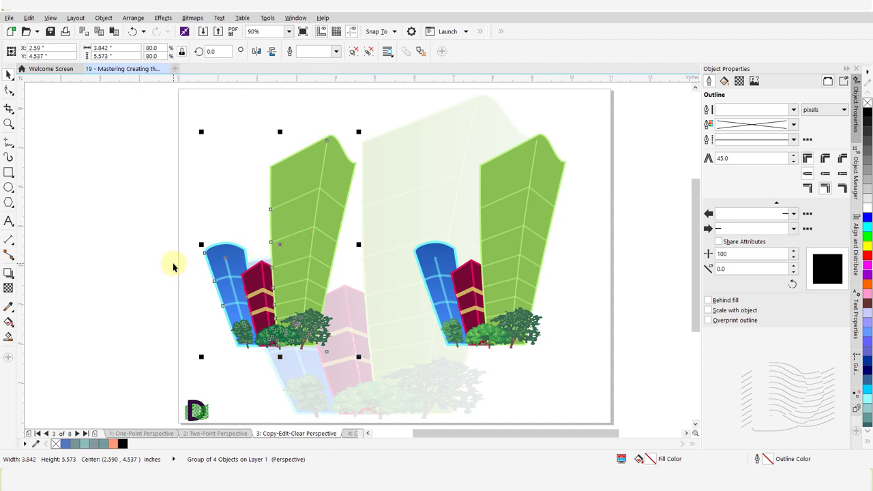
key(F10)
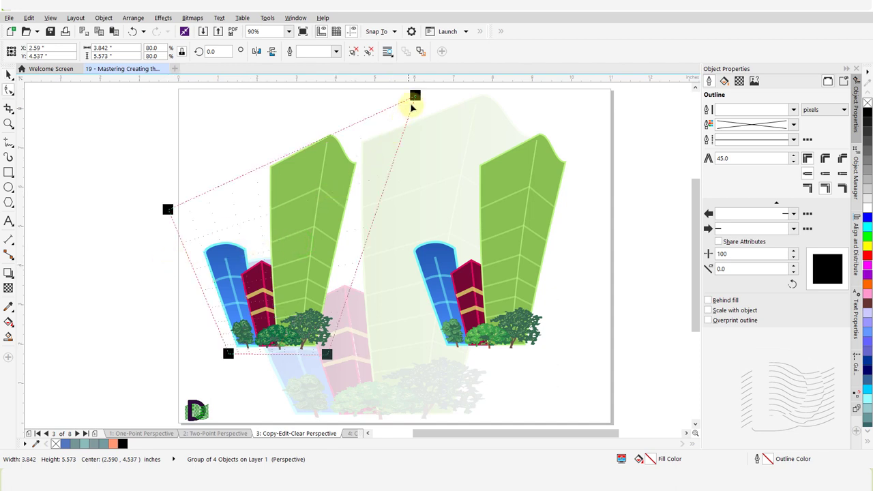
drag(414, 95, 364, 109)
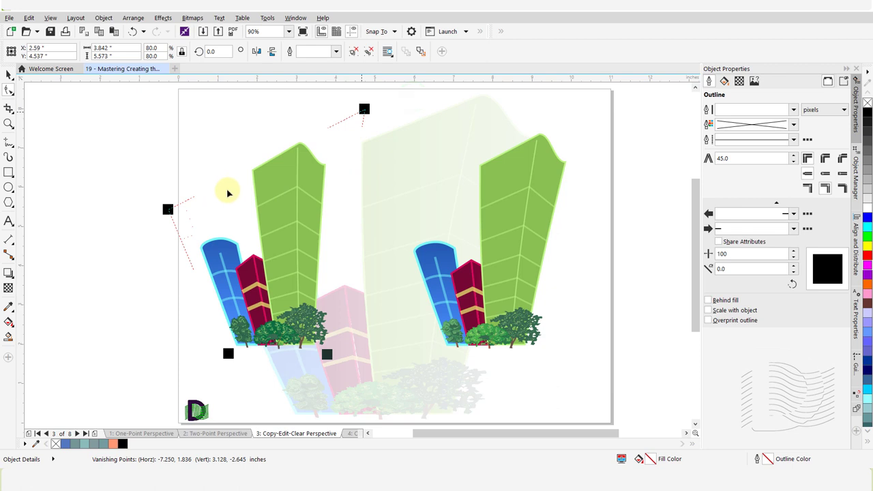
drag(168, 209, 218, 180)
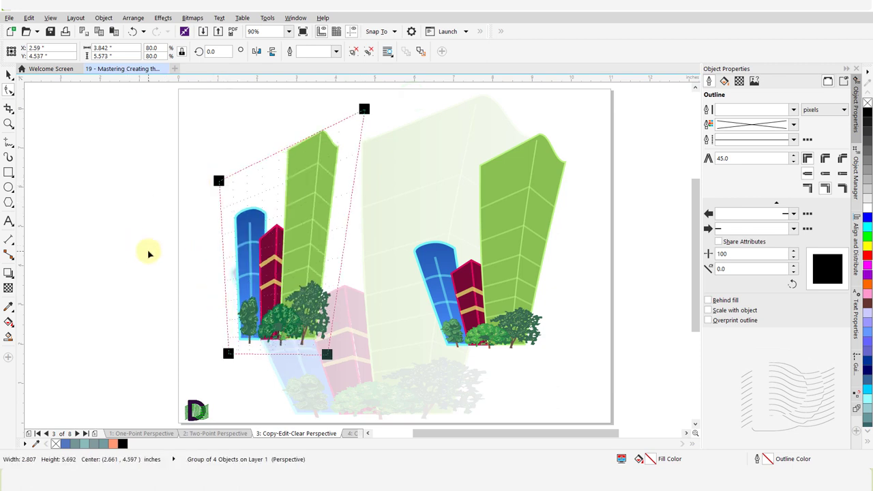
click(148, 253)
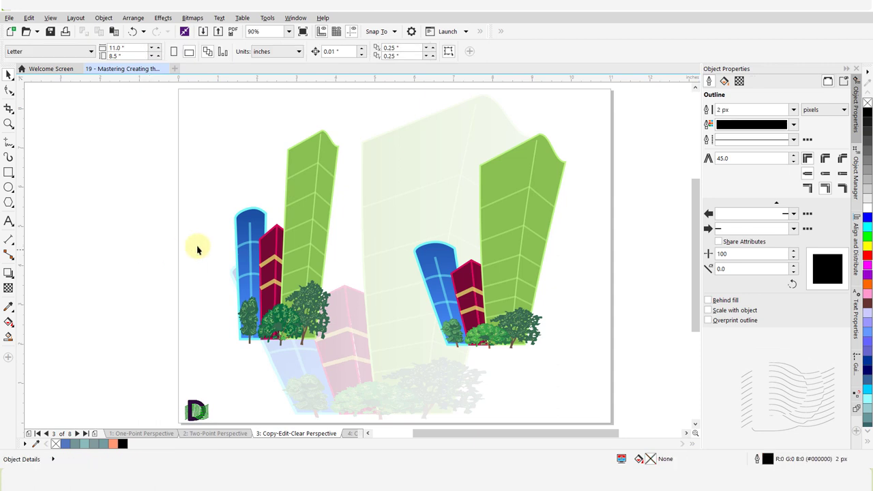
Clear the perspective from the left building group and deselect it
click(303, 215)
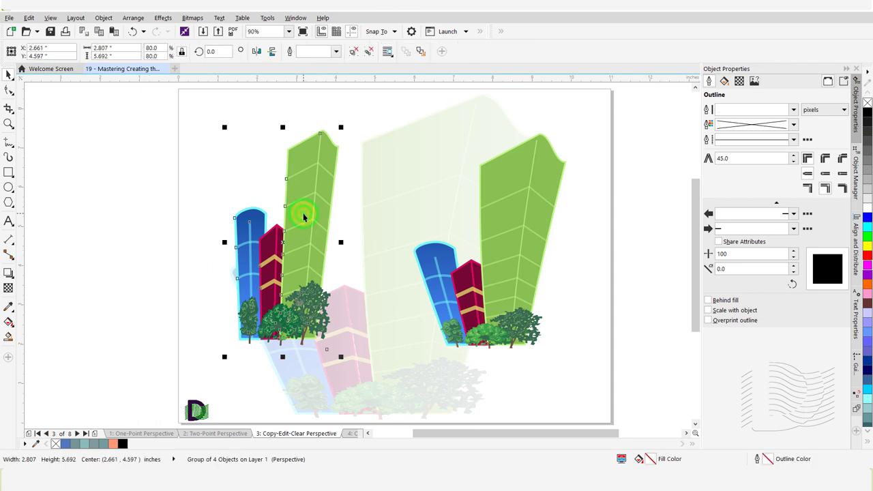
click(163, 21)
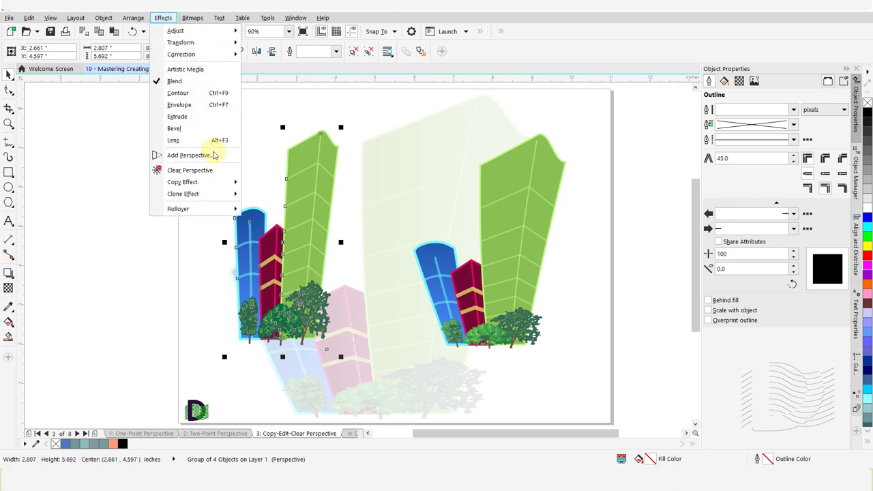
click(214, 173)
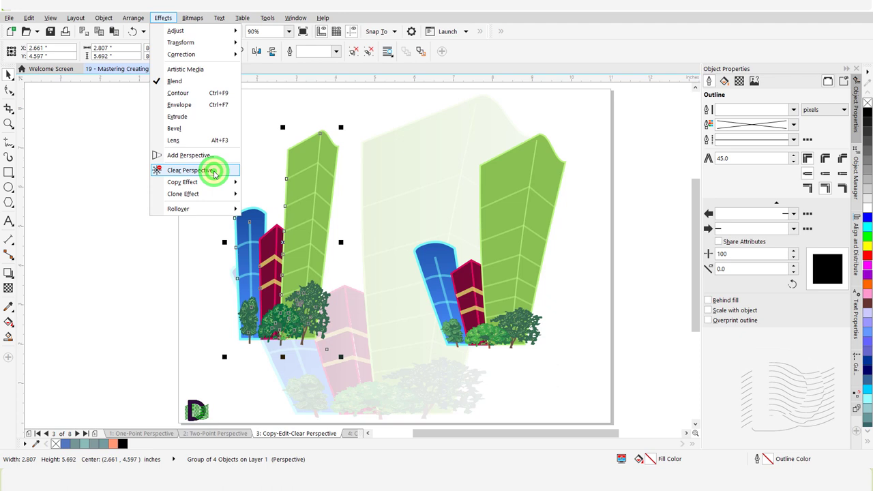
click(159, 216)
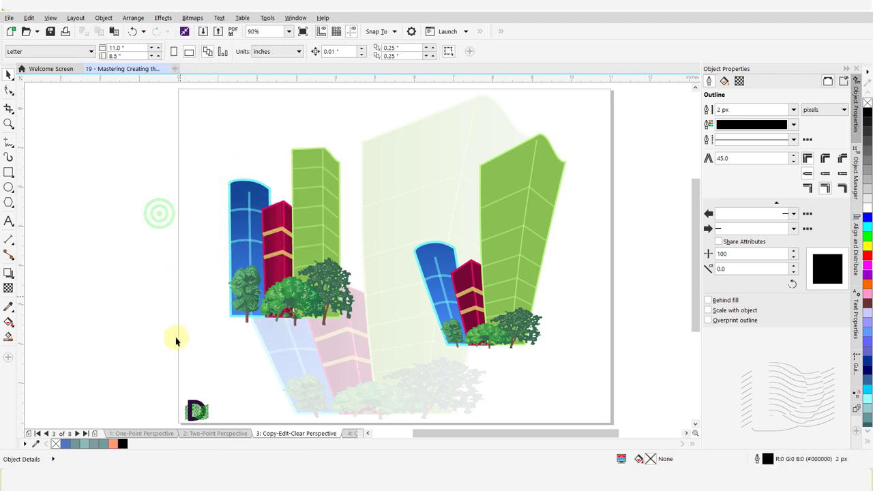
On the Copy_Apply Attributes page, activate the Attributes Eyedropper and exclude the outline property and rotation transformation from copying
click(77, 433)
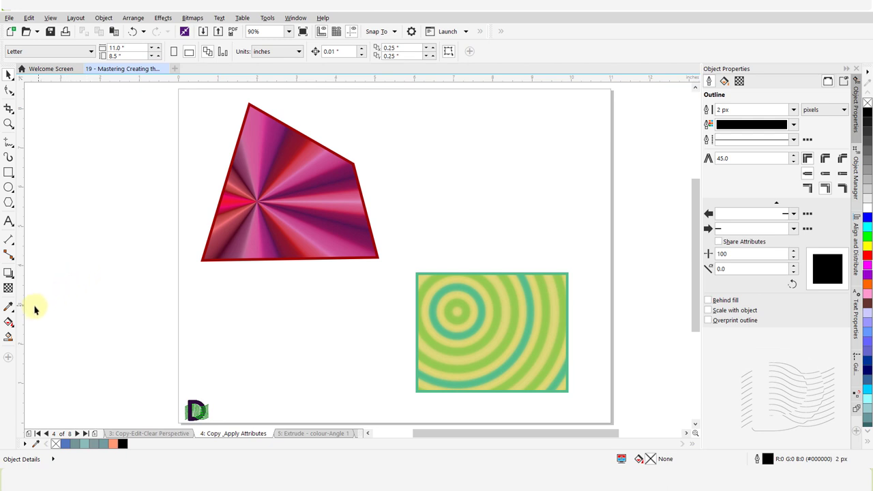
click(14, 311)
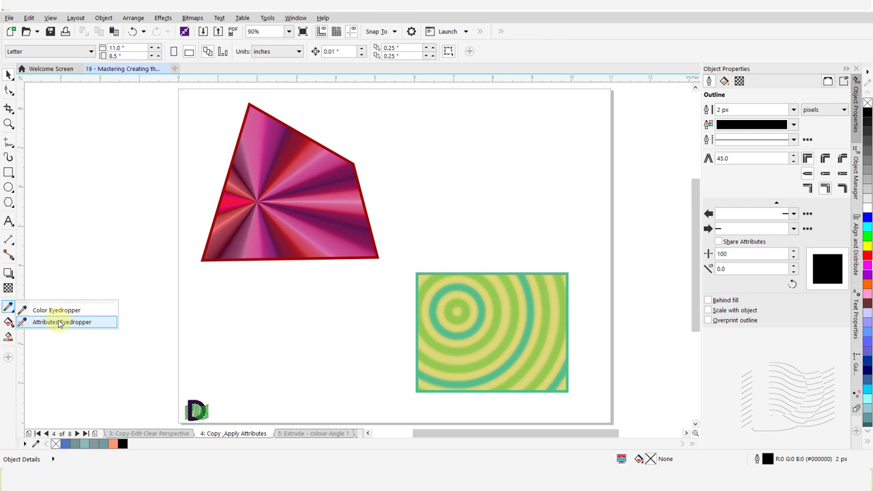
click(60, 321)
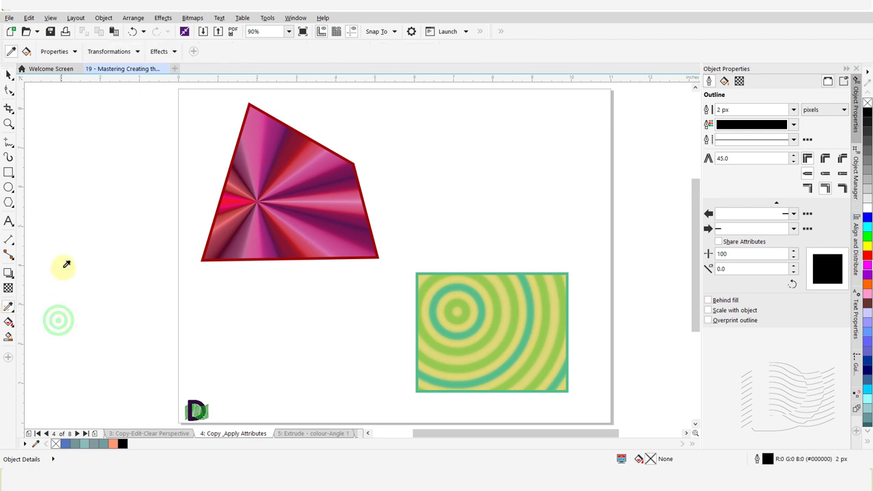
click(75, 52)
click(53, 93)
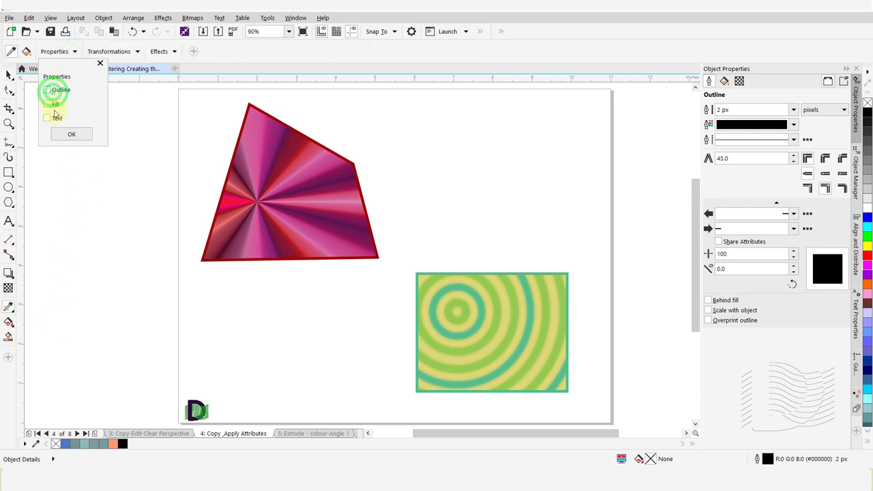
click(71, 133)
click(137, 51)
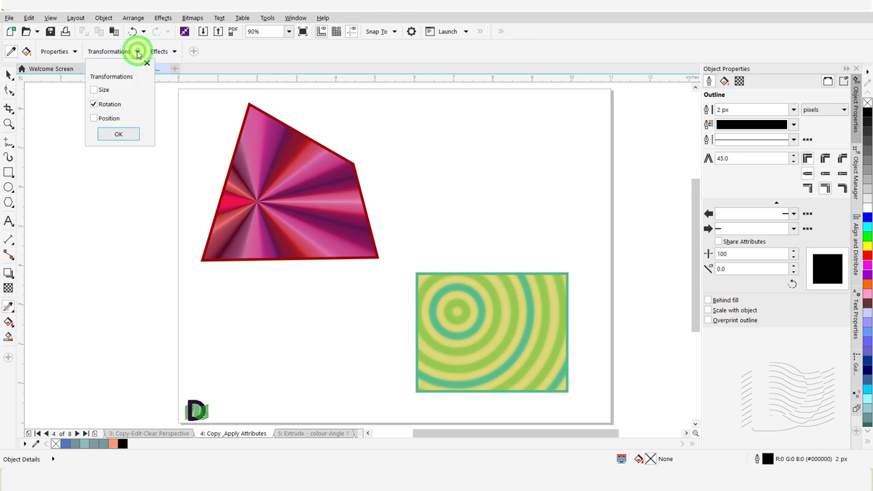
click(94, 103)
click(119, 133)
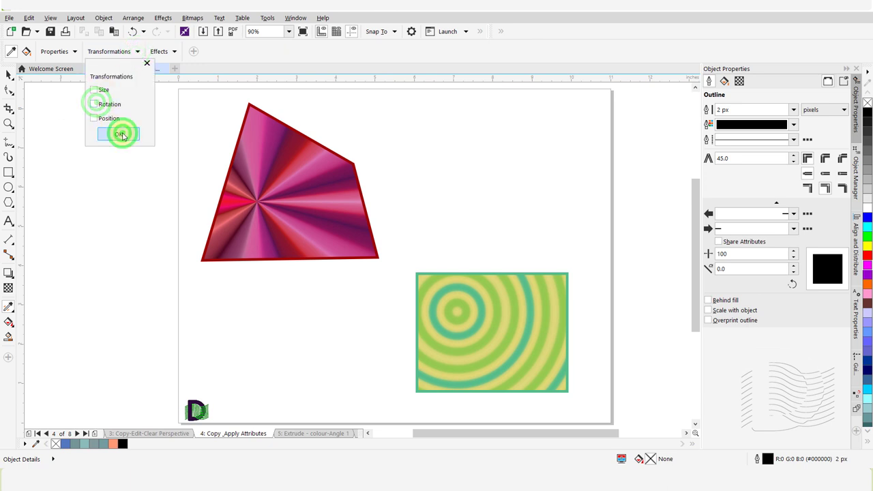
Set the eyedropper's copied effects to include Perspective and exclude Contour
click(175, 52)
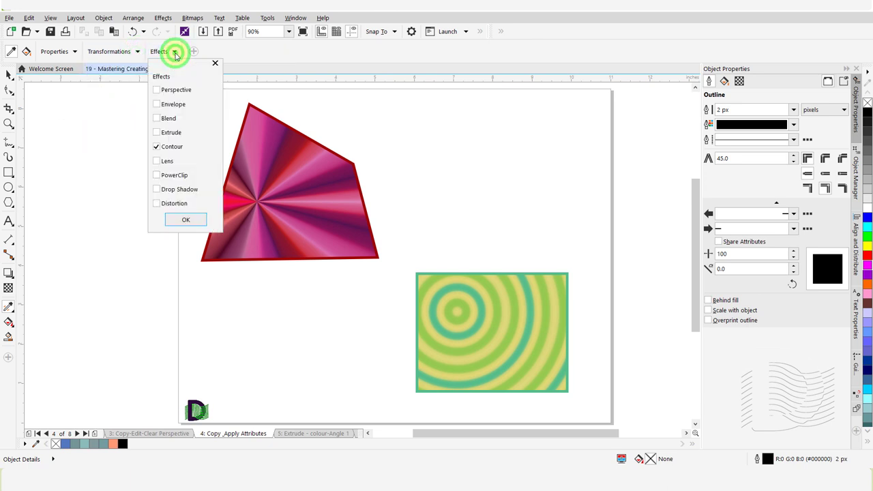
click(157, 90)
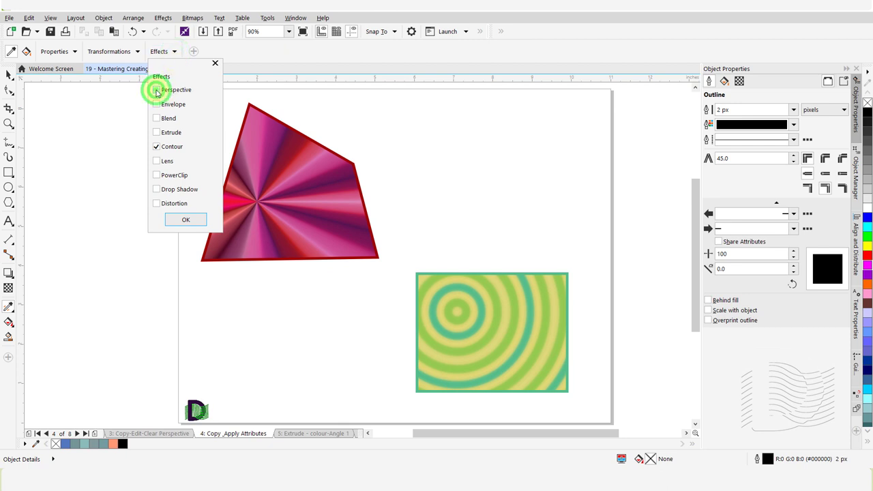
click(156, 147)
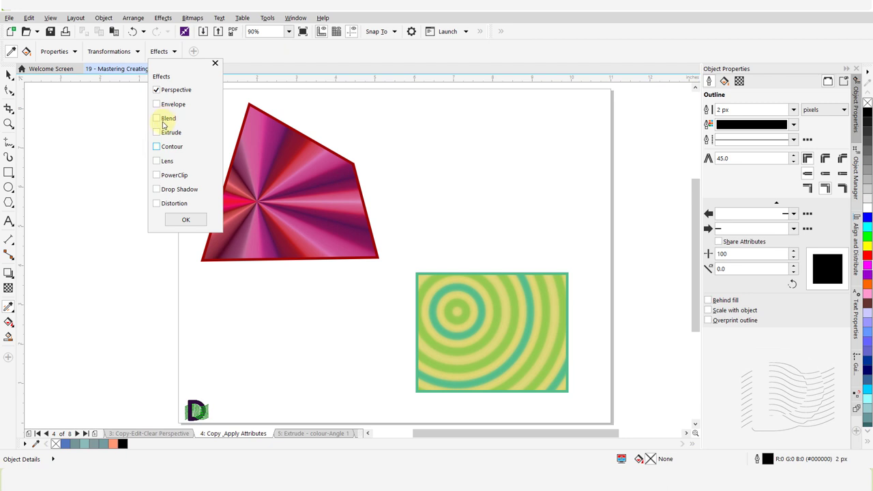
click(186, 221)
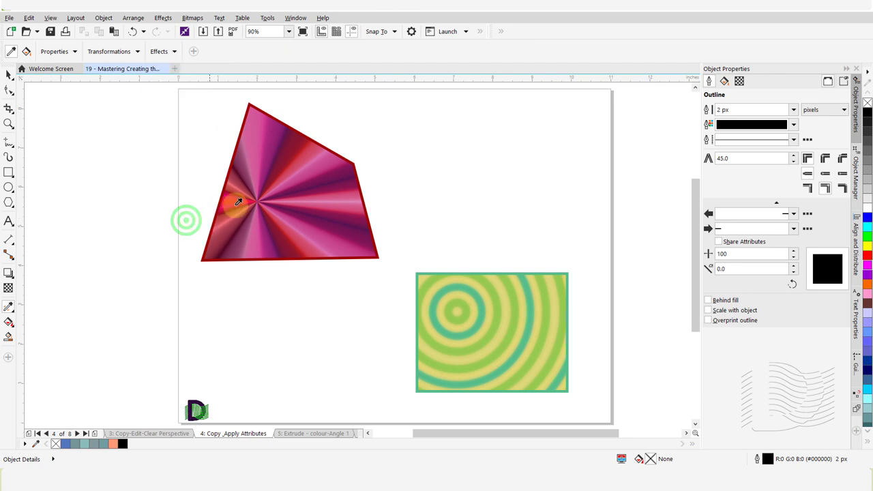
Sample the pink four-sided shape's perspective and apply it to the green striped rectangle, then return to the Pick tool
click(285, 194)
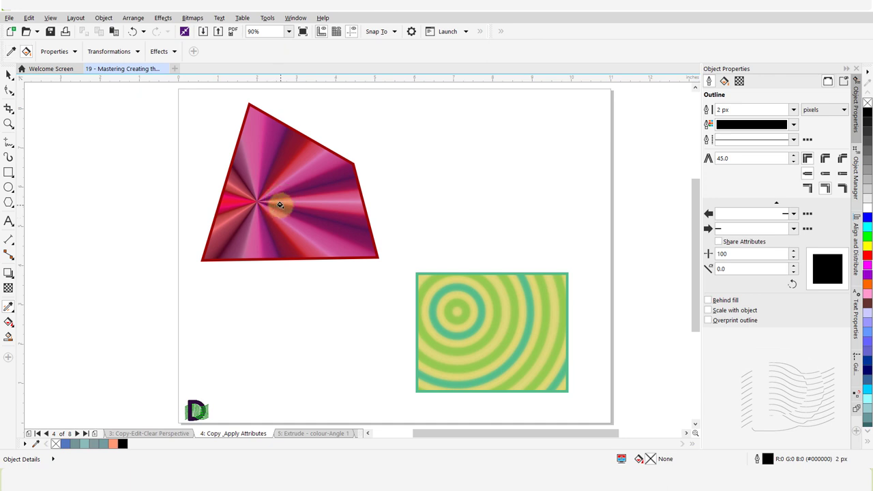
click(461, 325)
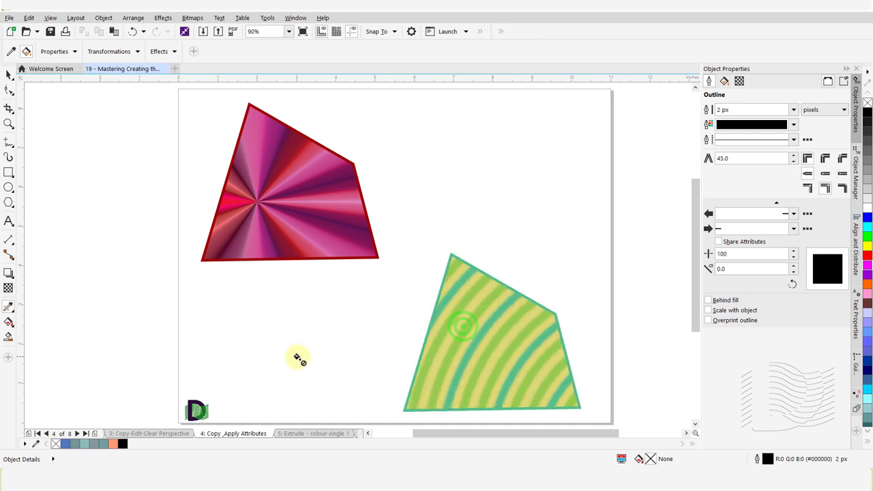
key(space)
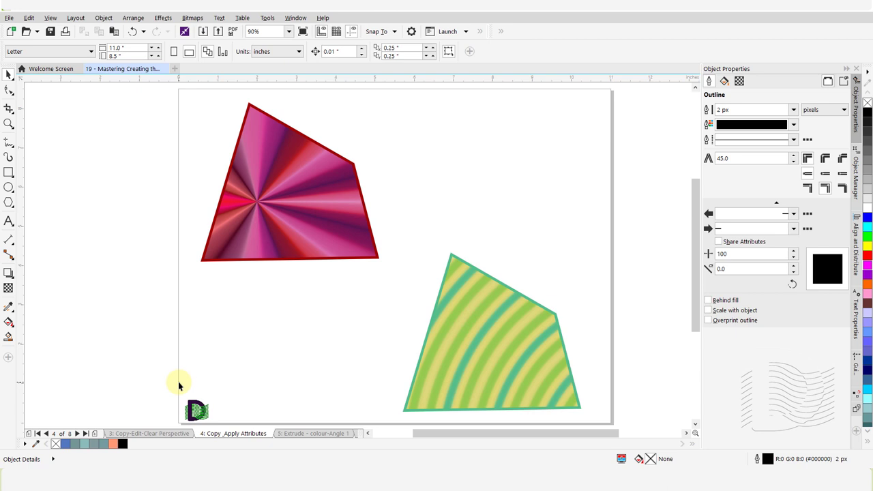
On the Extrude - colour-Angle 1 page, extrude the CorelDRAW text up and right, with the vanishing point at about 1.85", 1.82"
click(308, 433)
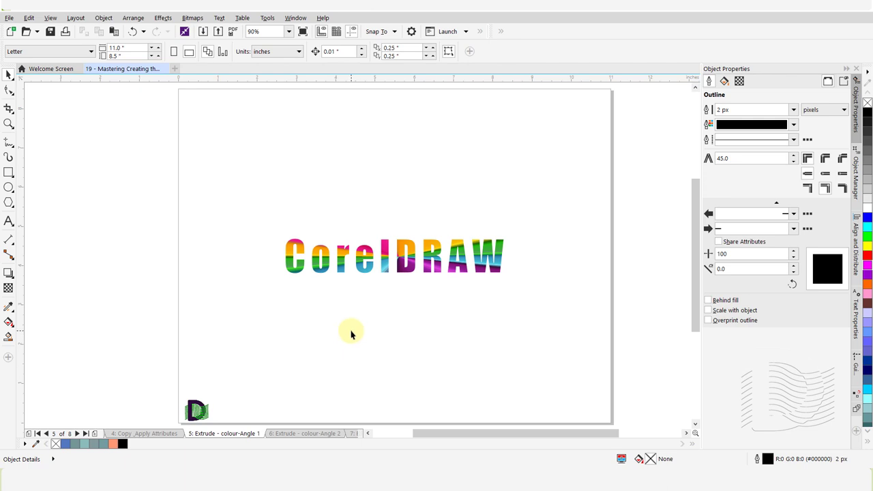
click(383, 258)
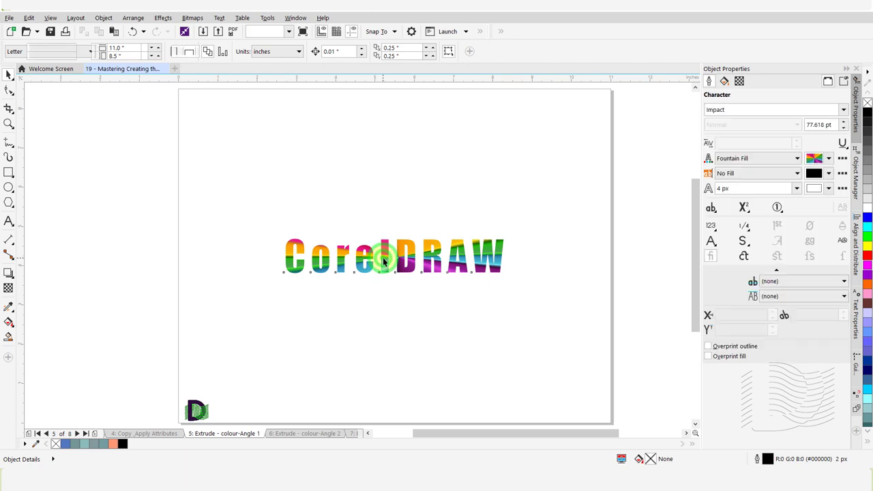
click(8, 273)
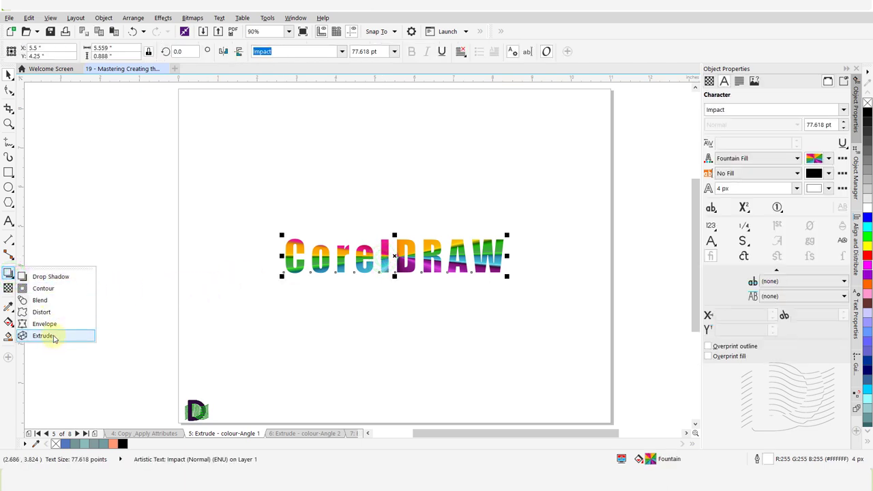
click(42, 336)
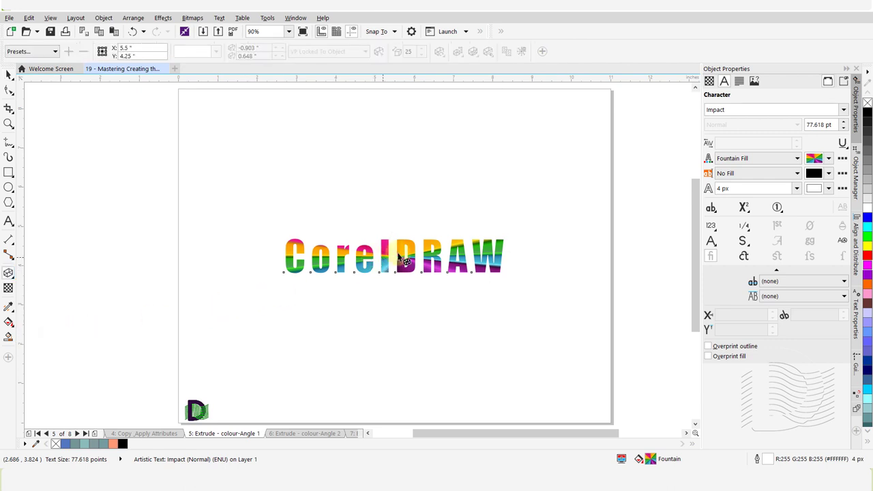
drag(404, 260, 467, 184)
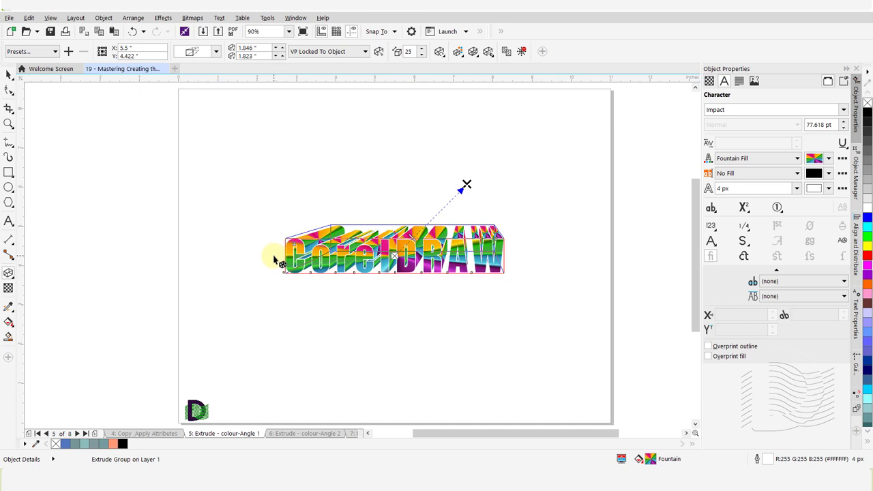
click(464, 184)
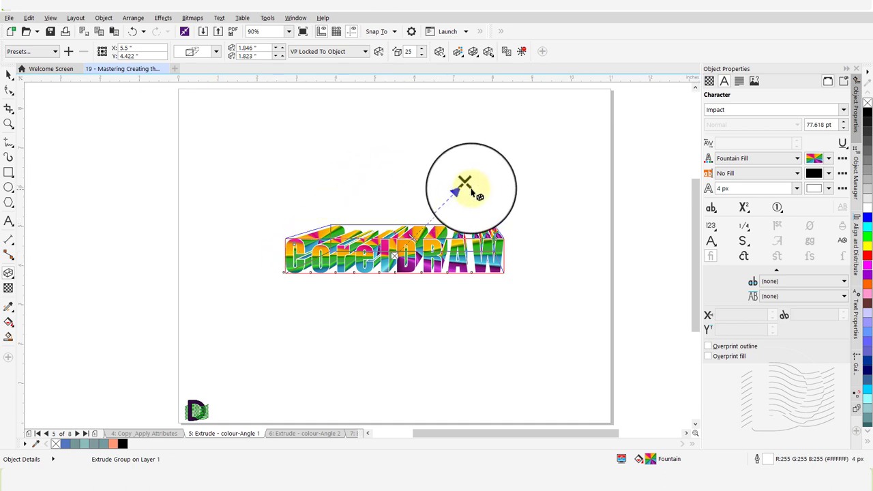
drag(457, 178, 477, 200)
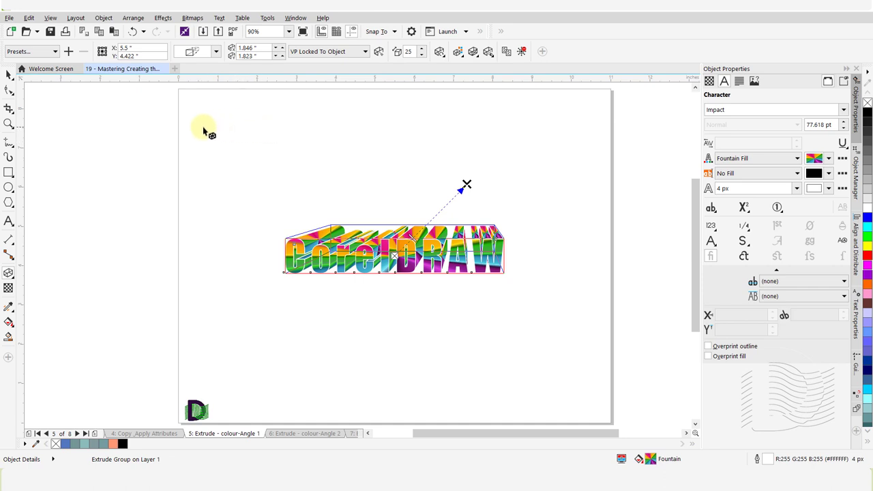
Examine the presets, extrusion types and vanishing point options available for the extruded text
click(56, 53)
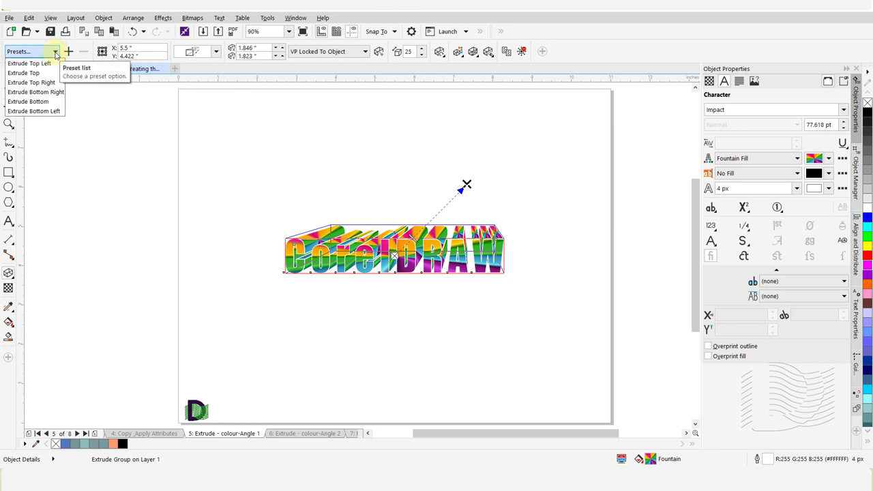
click(56, 52)
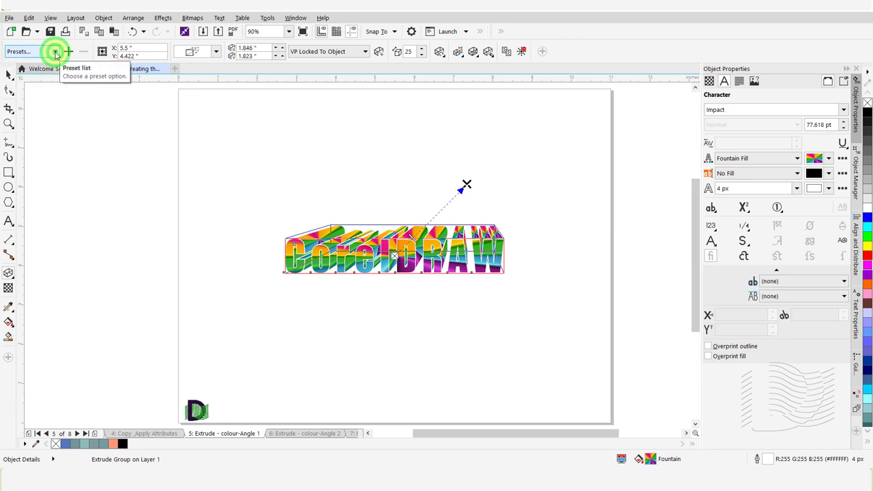
click(218, 54)
click(218, 54)
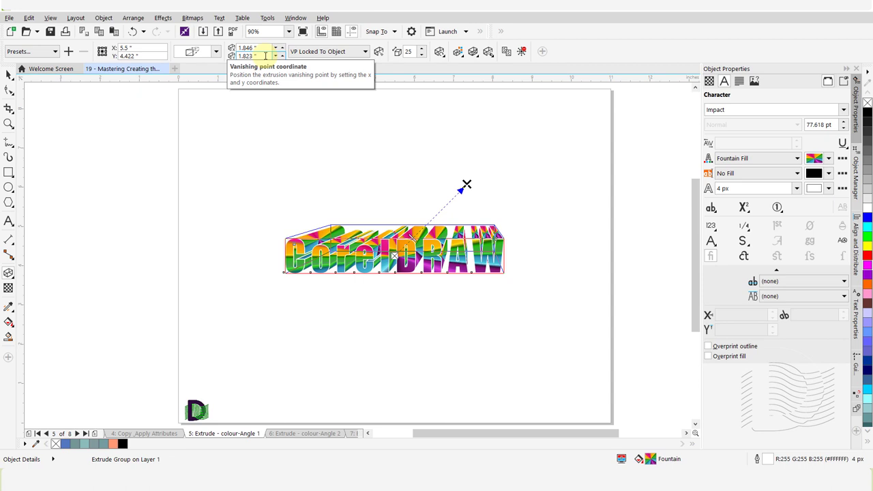
click(366, 52)
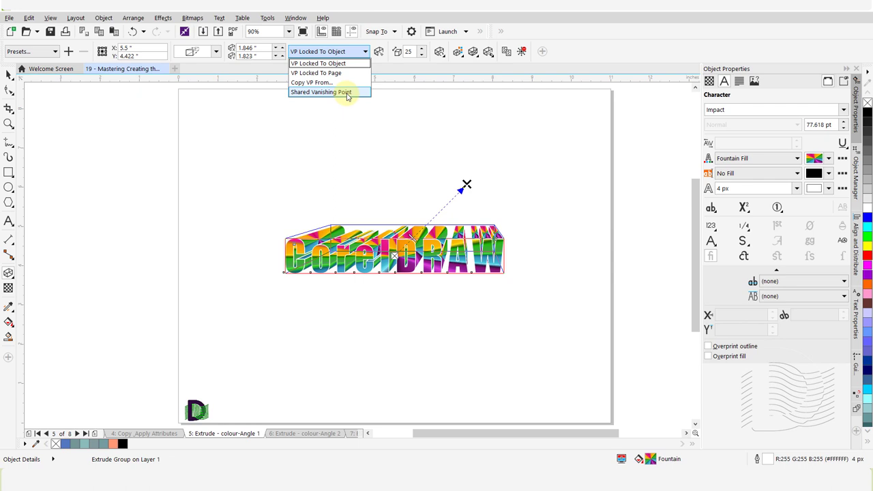
click(386, 68)
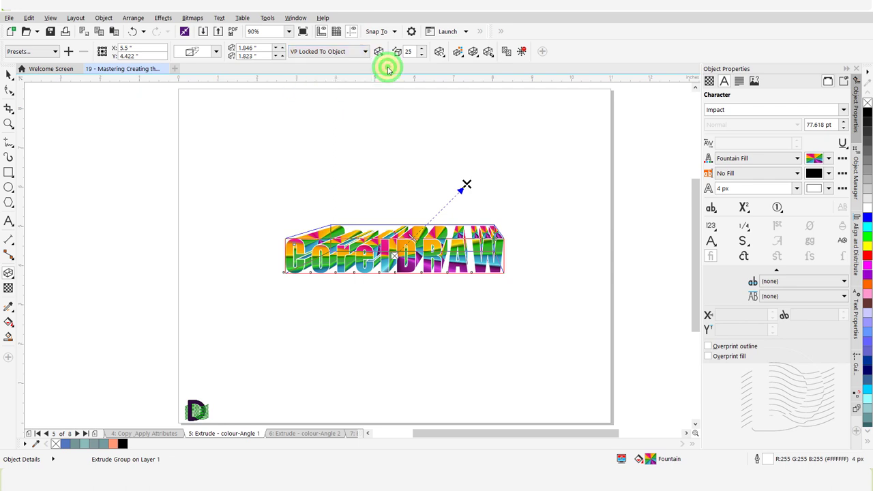
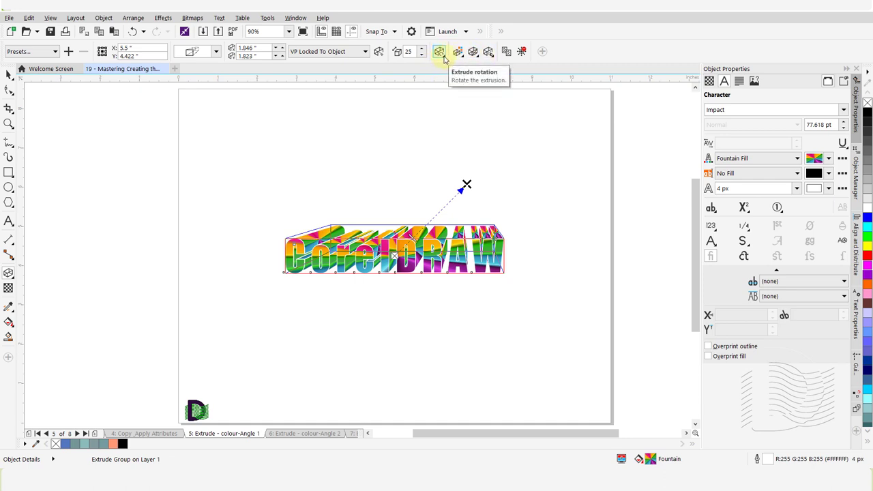
Examine the rotation, color, bevel and lighting settings available for the text's extrusion
click(443, 57)
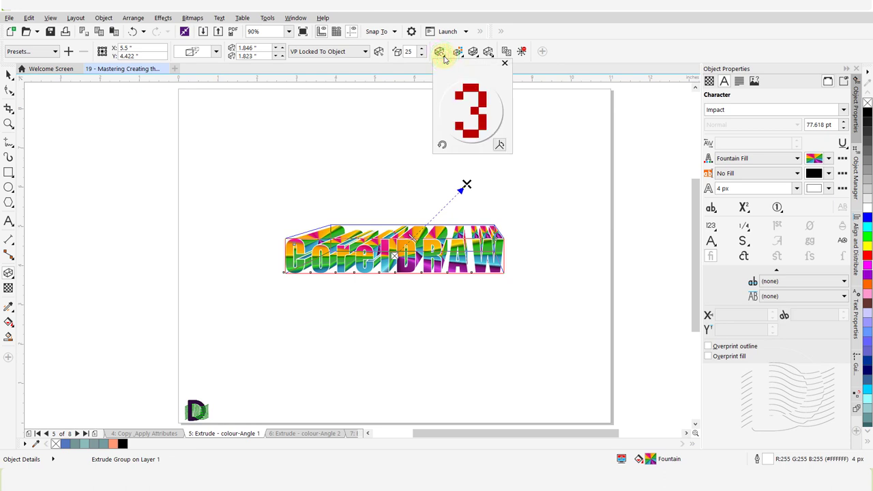
click(442, 54)
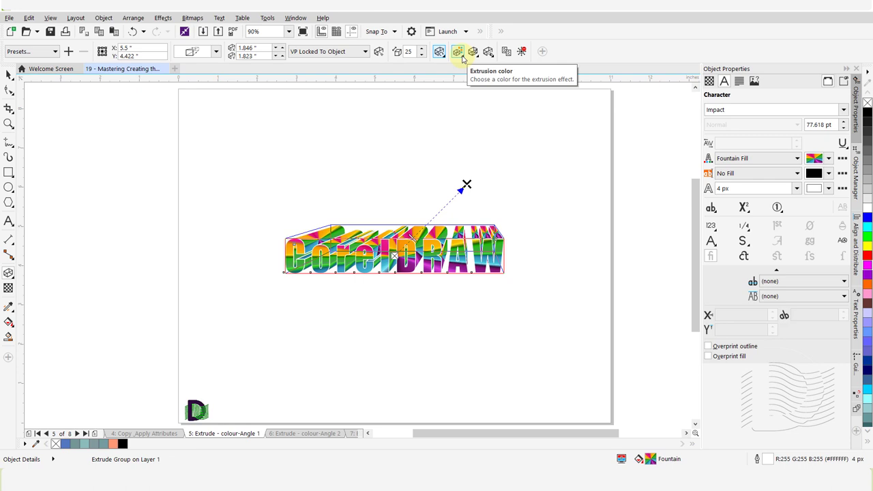
click(460, 55)
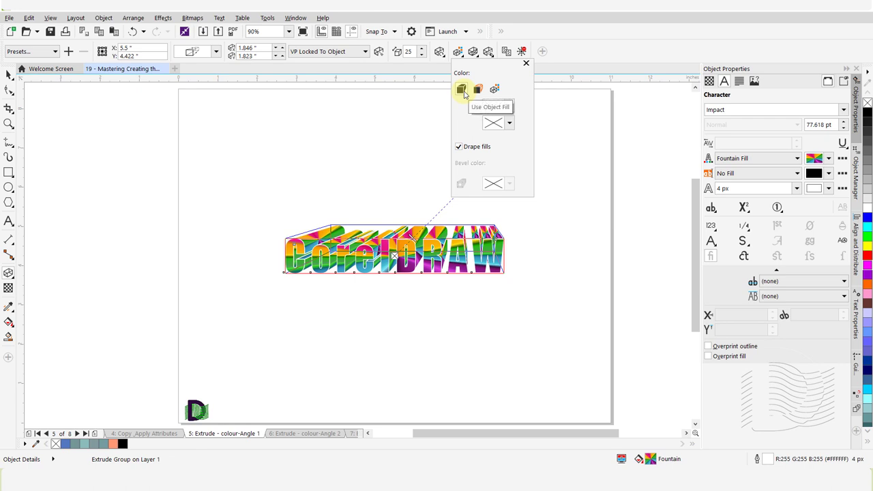
click(479, 90)
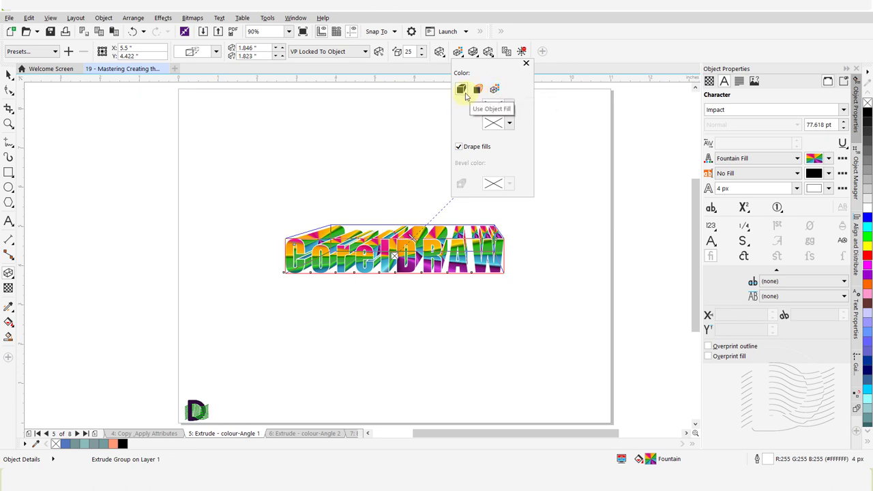
click(557, 66)
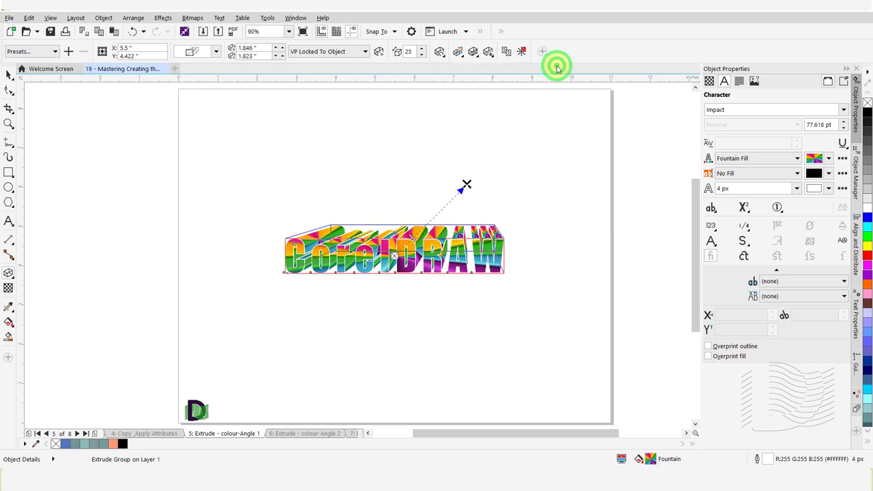
click(473, 52)
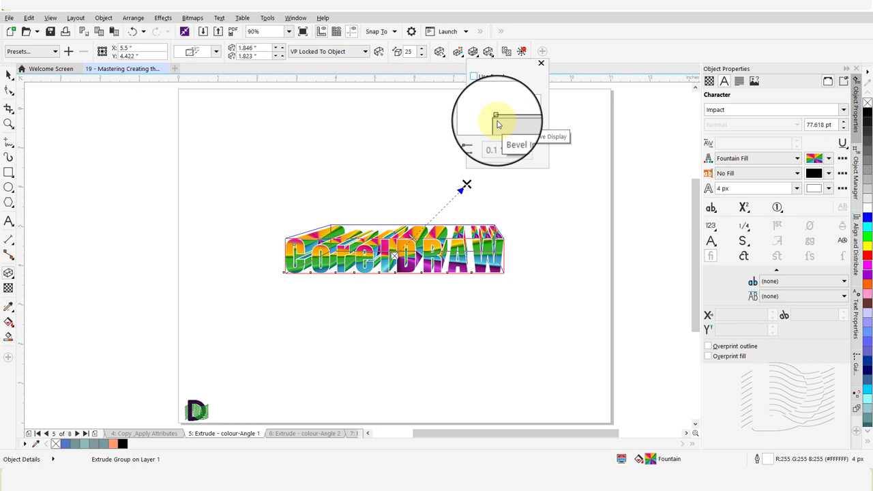
click(572, 65)
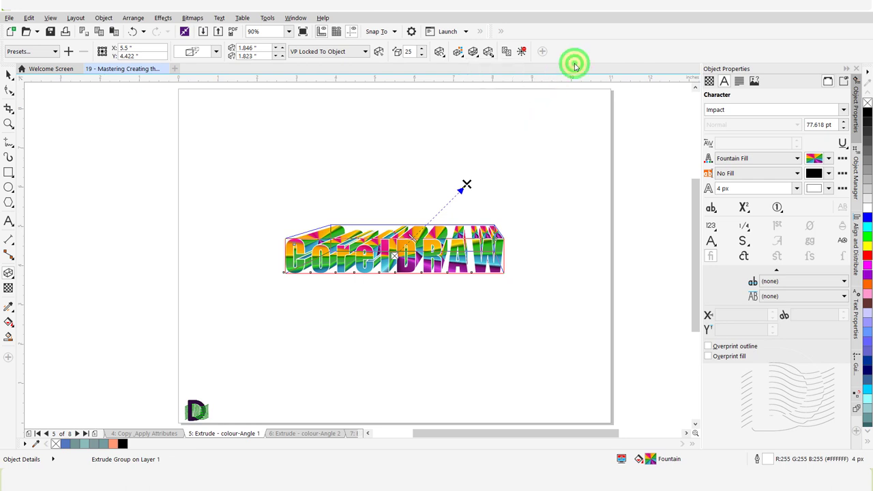
click(491, 56)
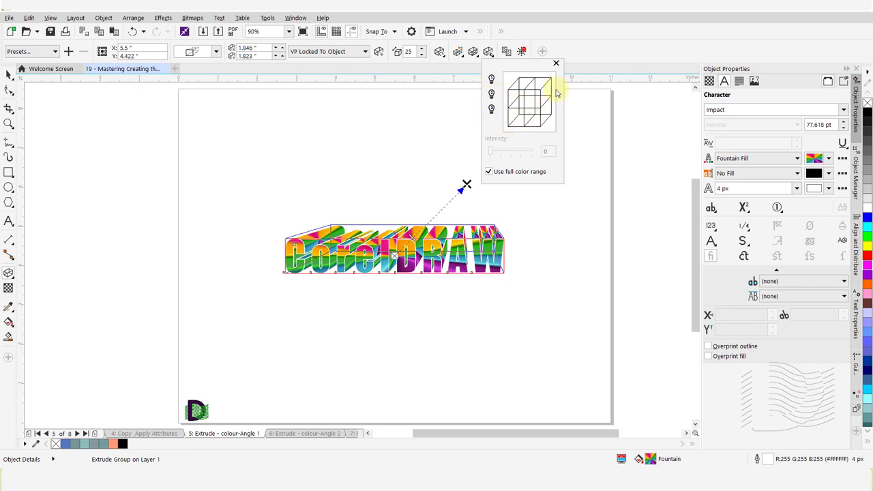
click(574, 62)
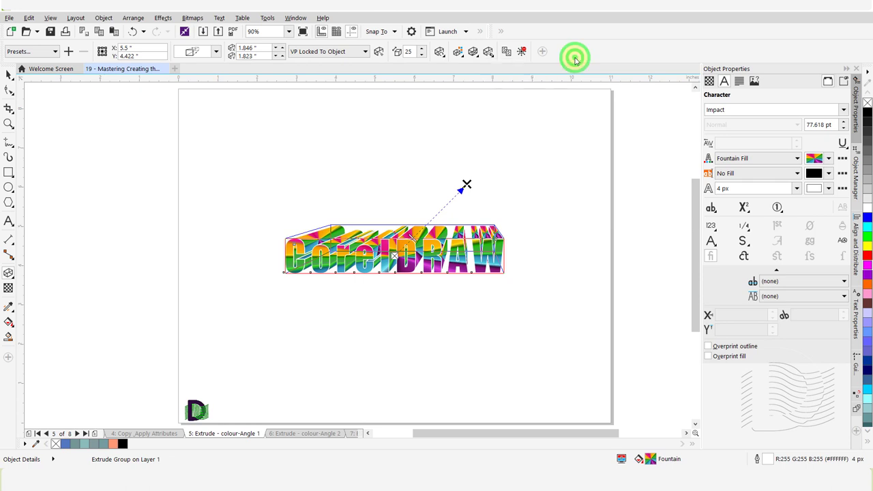
Try extrusion depths of 50 and 6 on the CorelDRAW text and move its vanishing point to about 2.46", 2.33"
click(412, 239)
drag(413, 239, 524, 193)
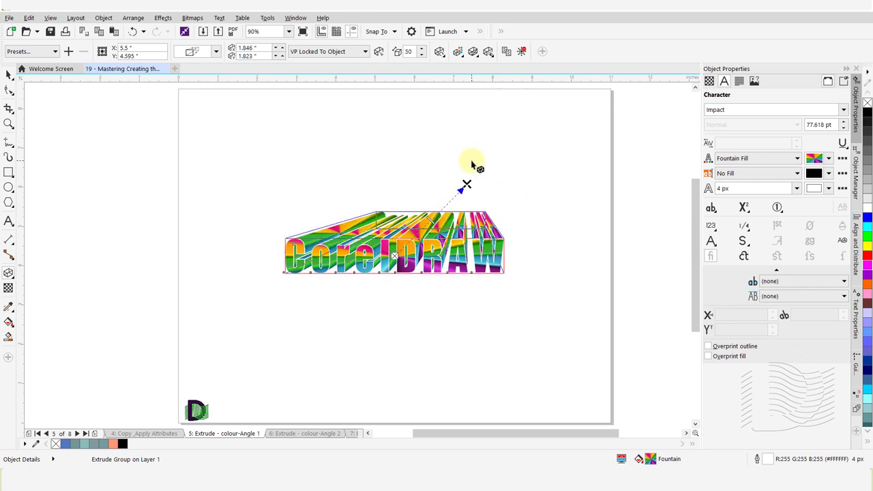
double_click(412, 51)
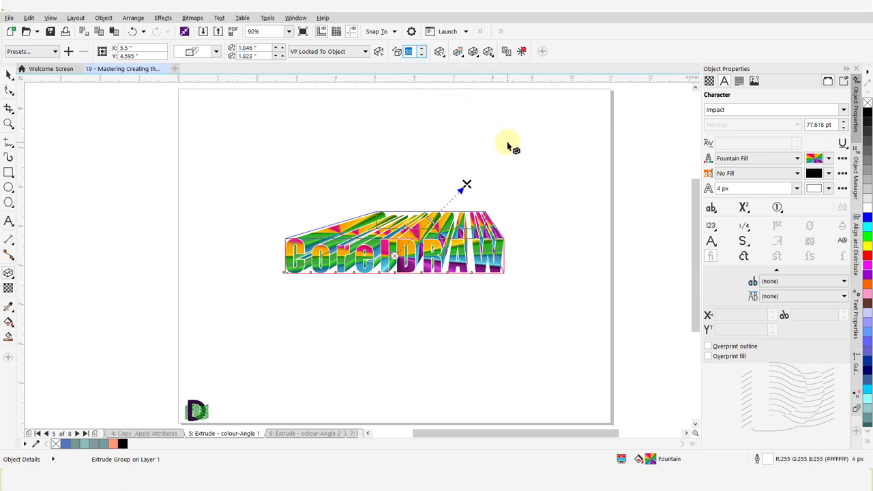
text(6)
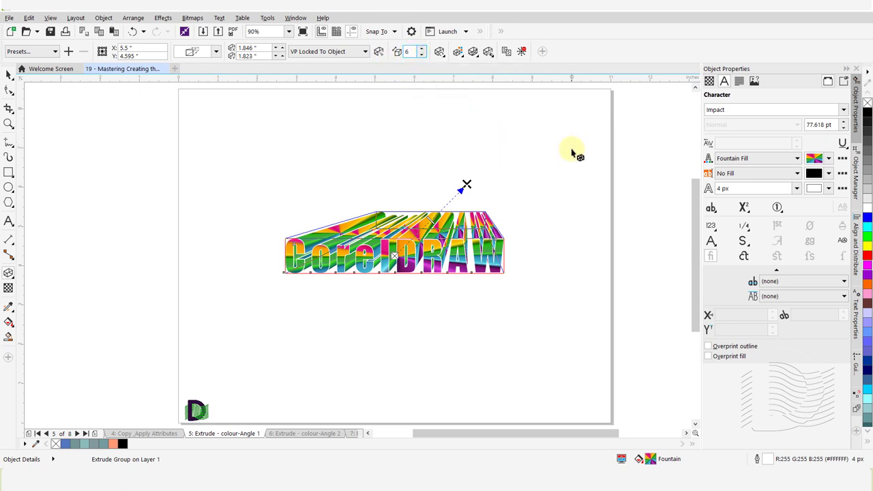
key(Return)
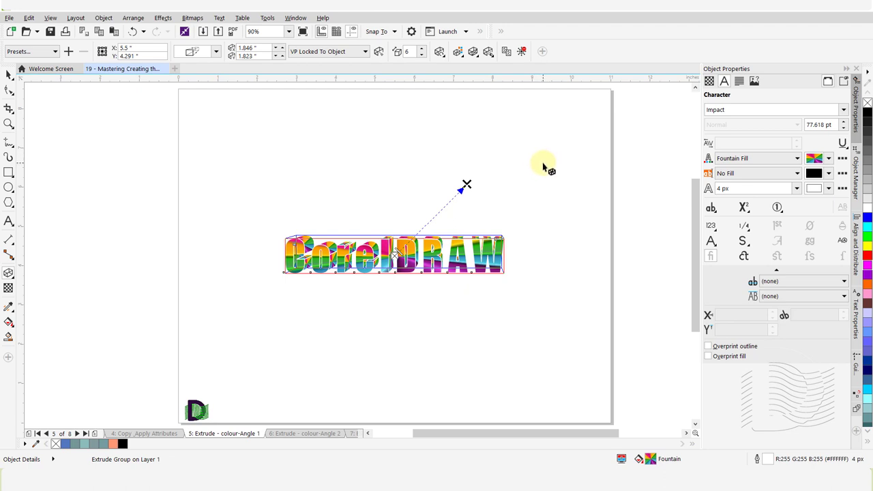
mouse_move(466, 182)
mouse_down()
mouse_move(455, 176)
mouse_move(490, 165)
mouse_up()
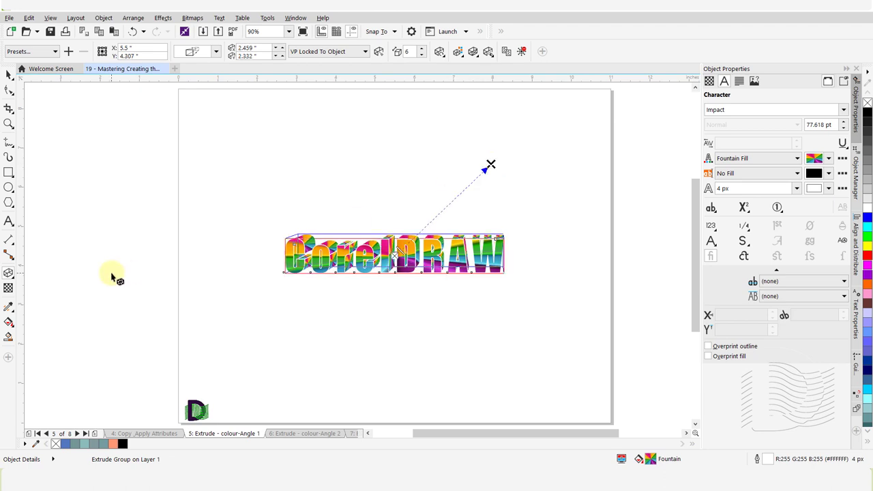
Apply the Extrude Top Left preset to the CorelDRAW text and set its extrusion depth to 2
click(55, 54)
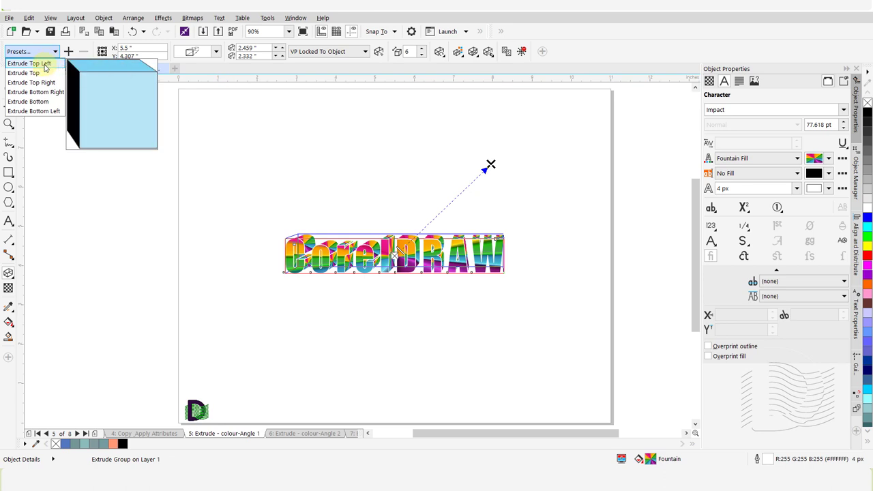
click(43, 64)
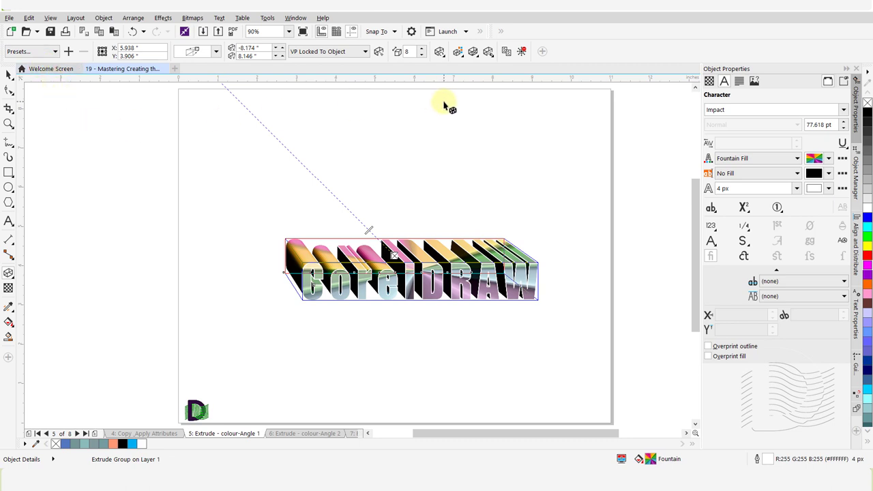
double_click(412, 51)
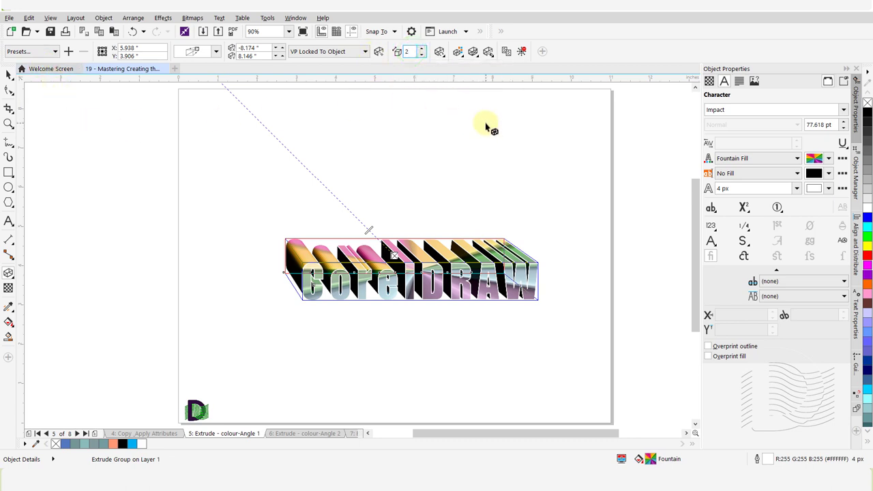
key(Return)
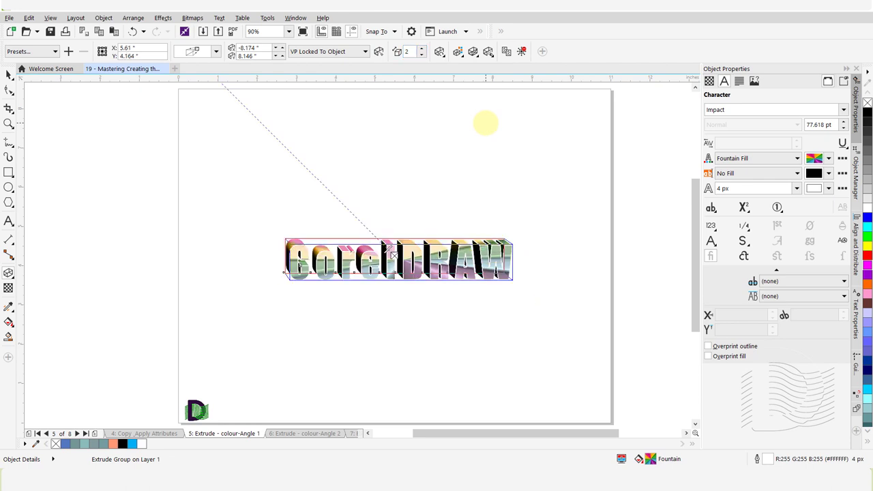
Light the text's extrusion with Light #1 only, placed at the cube's upper-left front corner, at intensity 90
click(490, 53)
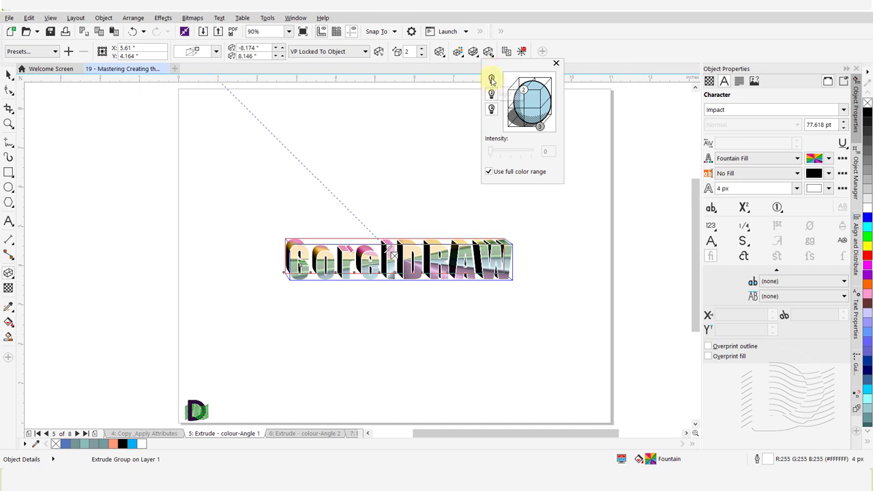
click(491, 80)
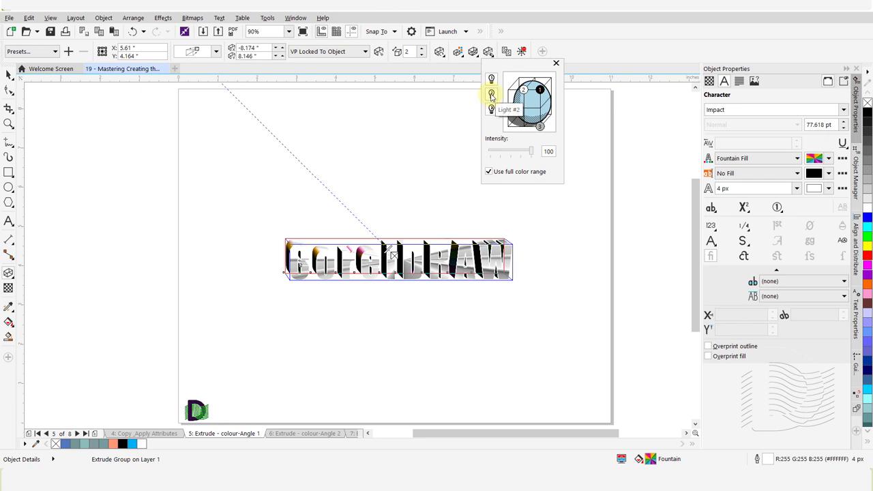
click(491, 94)
click(491, 110)
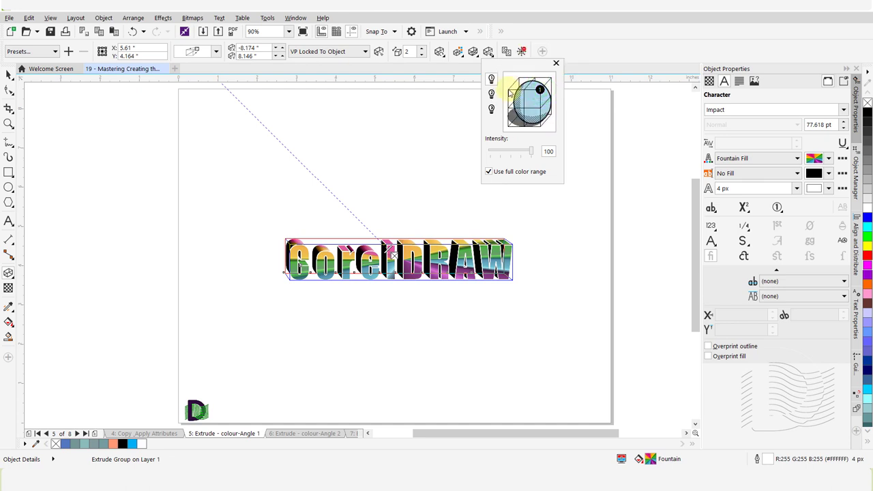
click(508, 91)
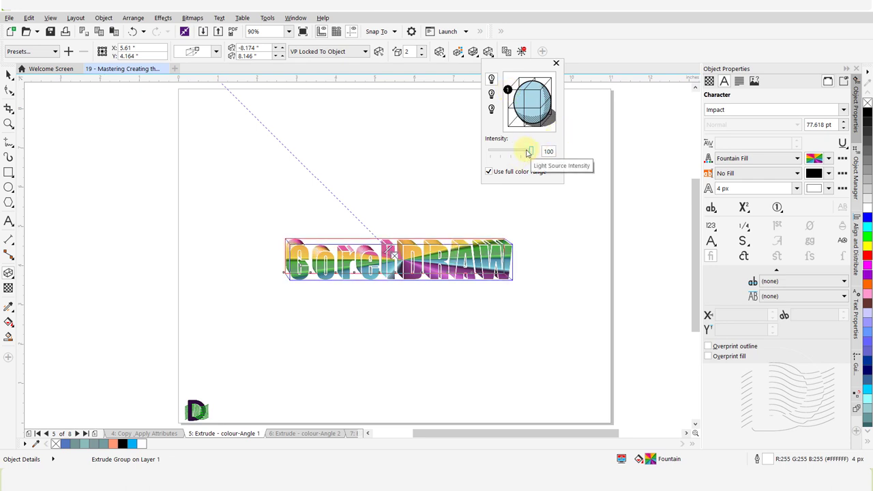
drag(529, 152, 526, 151)
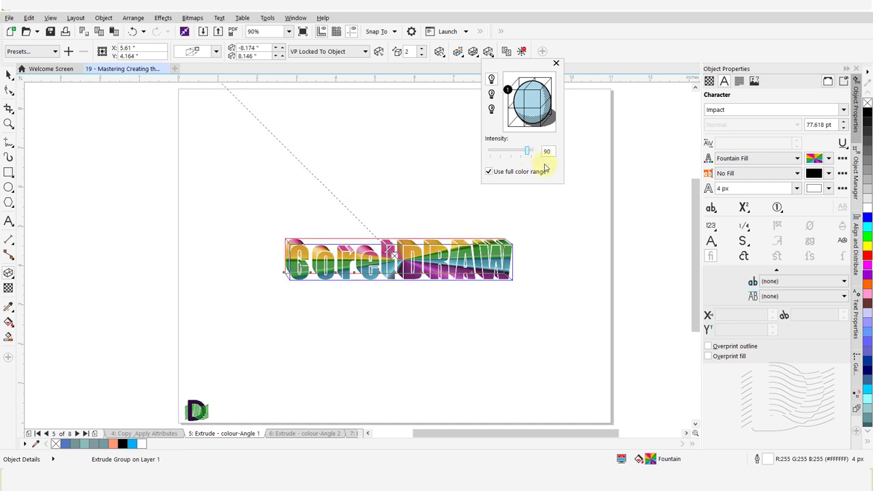
click(610, 55)
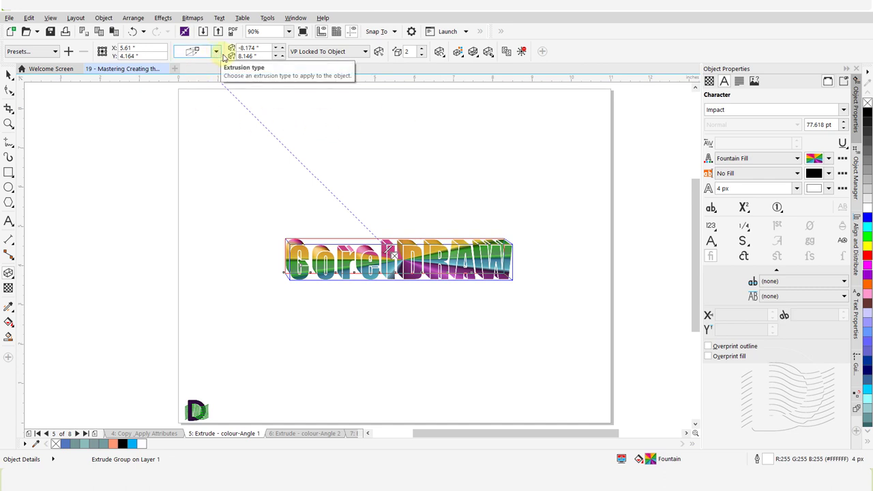
Turn draped fills off and back on for the text's extrusion to compare the two looks
click(461, 55)
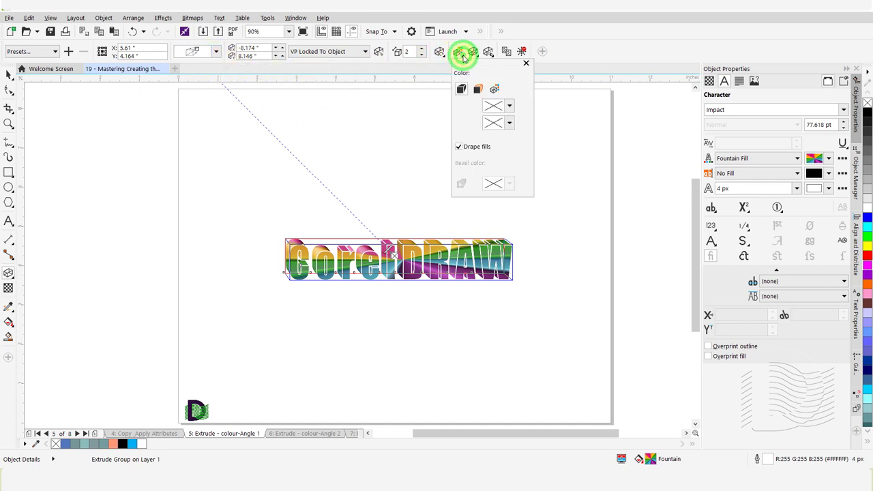
click(476, 90)
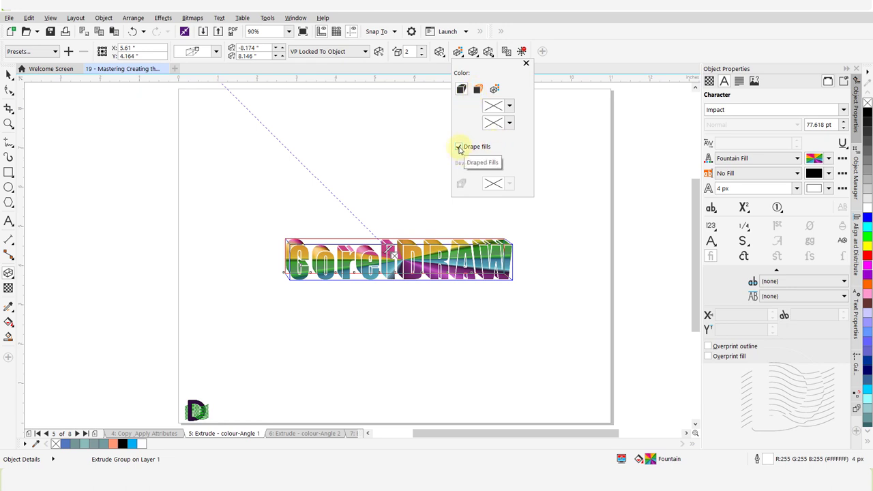
click(459, 148)
click(459, 148)
click(459, 147)
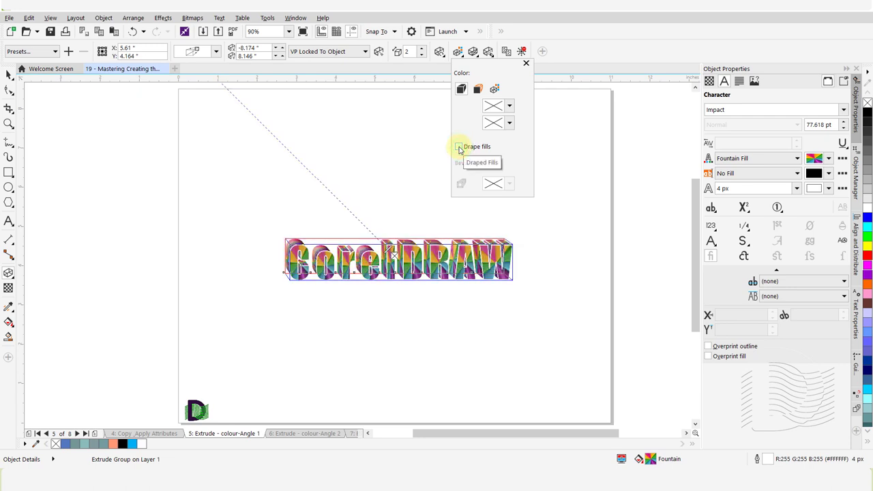
click(459, 147)
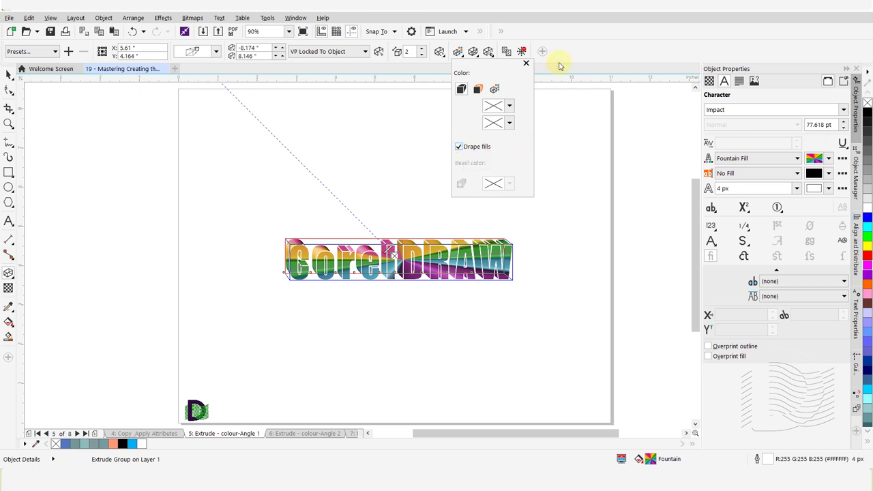
Color the text's extrusion with a solid fill, keeping the light blue color
click(479, 90)
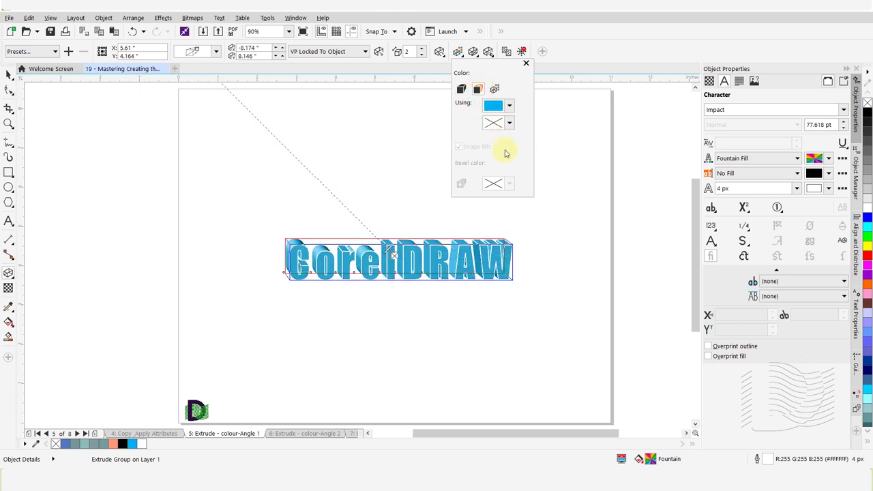
click(509, 105)
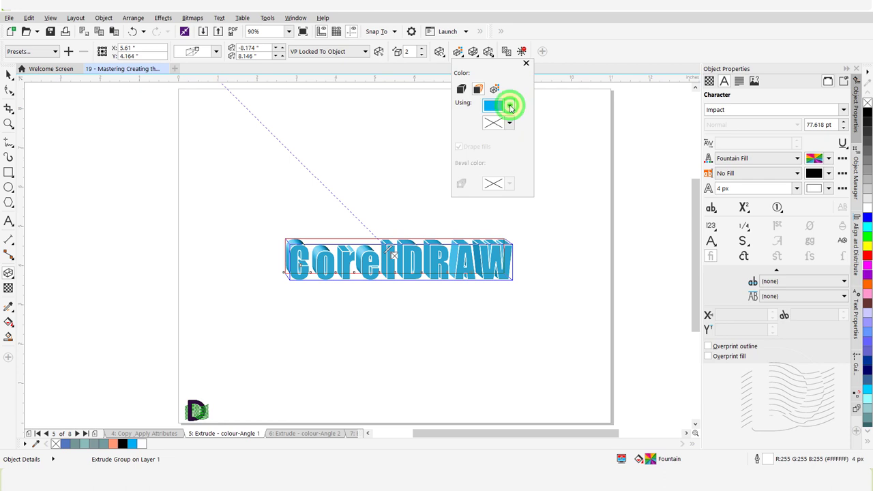
click(525, 88)
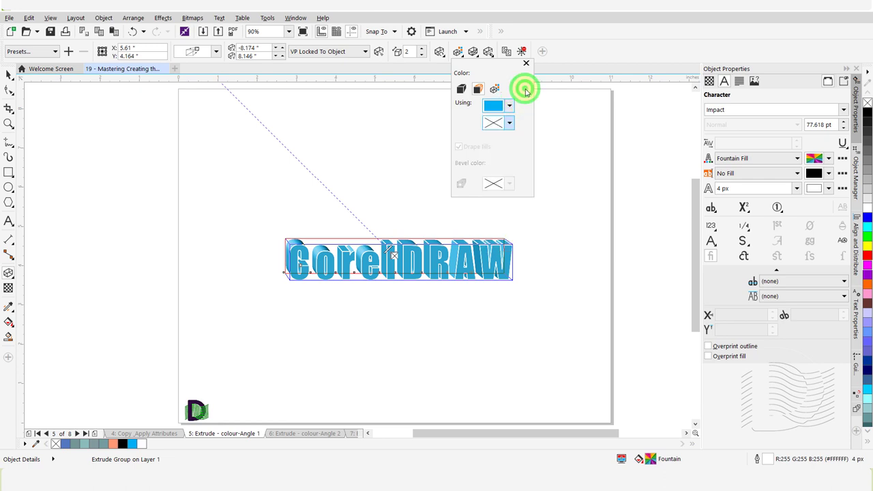
click(562, 63)
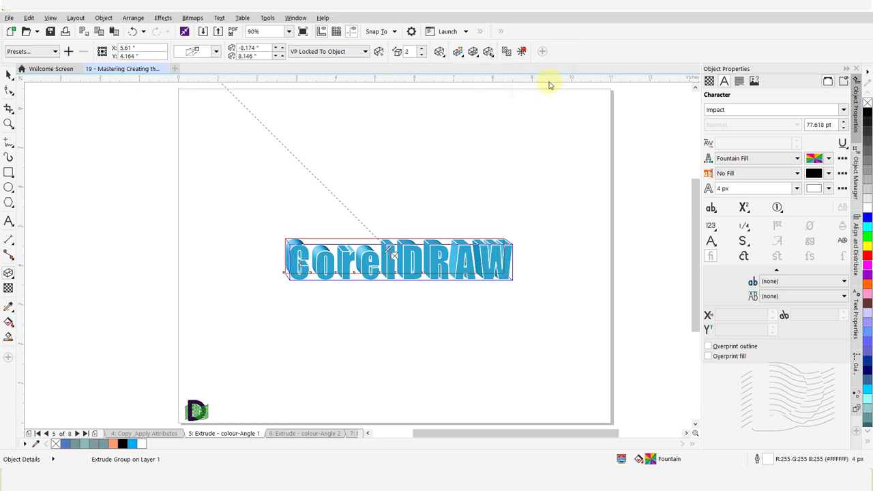
Change the text's extrusion type to the first one, narrowing toward the back, and deselect the text with the Pick tool
click(215, 52)
click(207, 75)
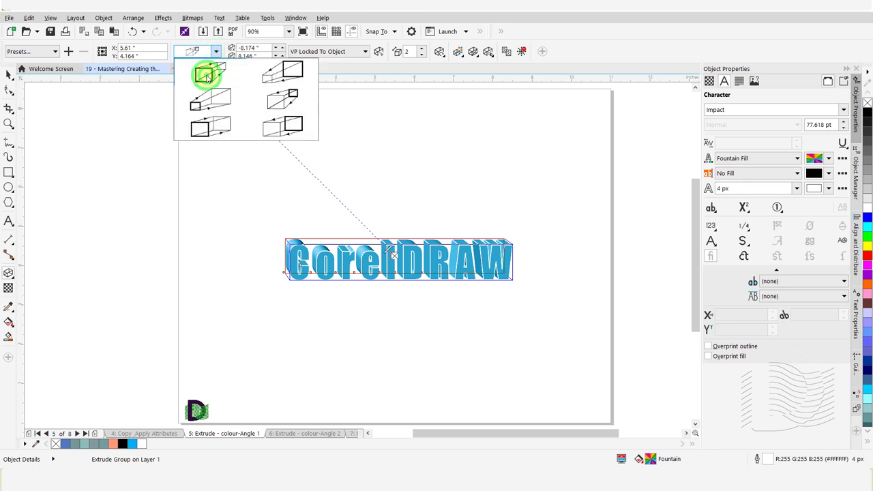
key(space)
click(244, 316)
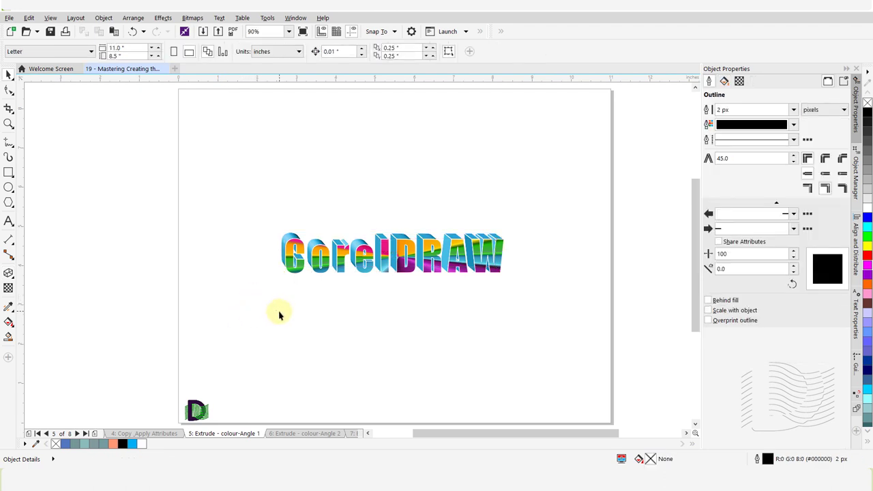
On the Extrude - colour-Angle 2 page, extrude the large blue square straight down, with the vanishing point at about 0", -3.23"
click(300, 433)
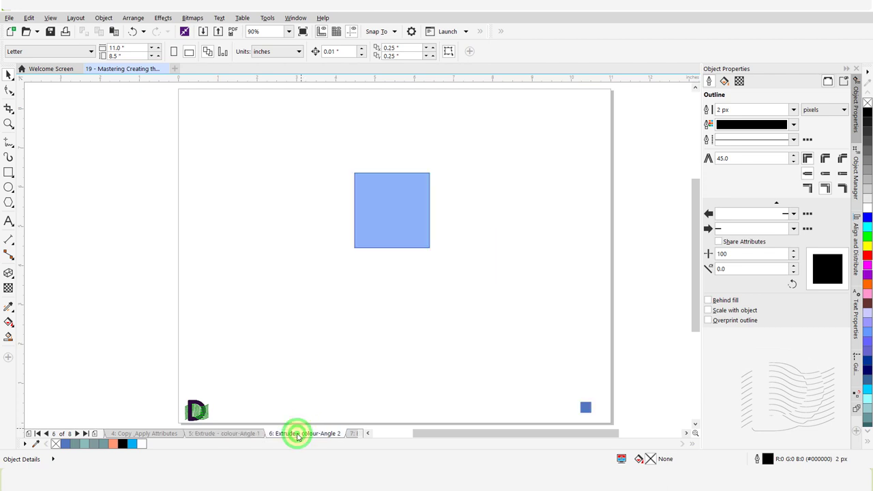
click(393, 216)
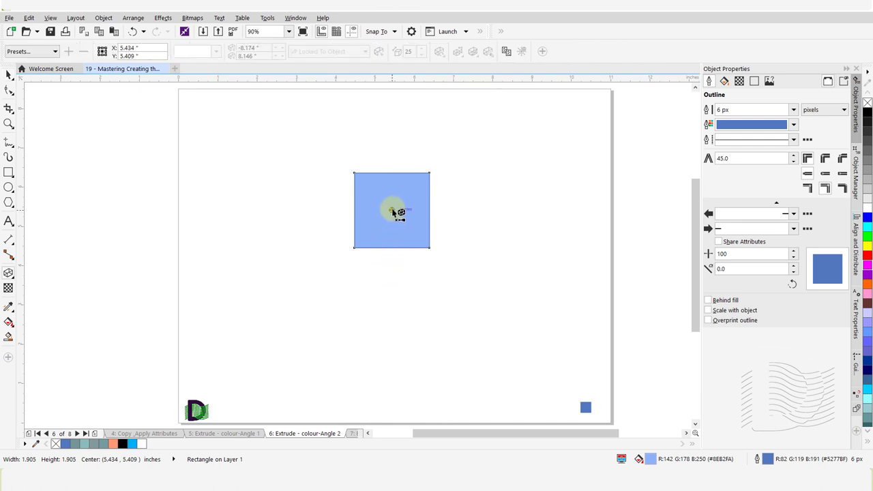
click(393, 212)
drag(393, 212, 392, 334)
click(468, 219)
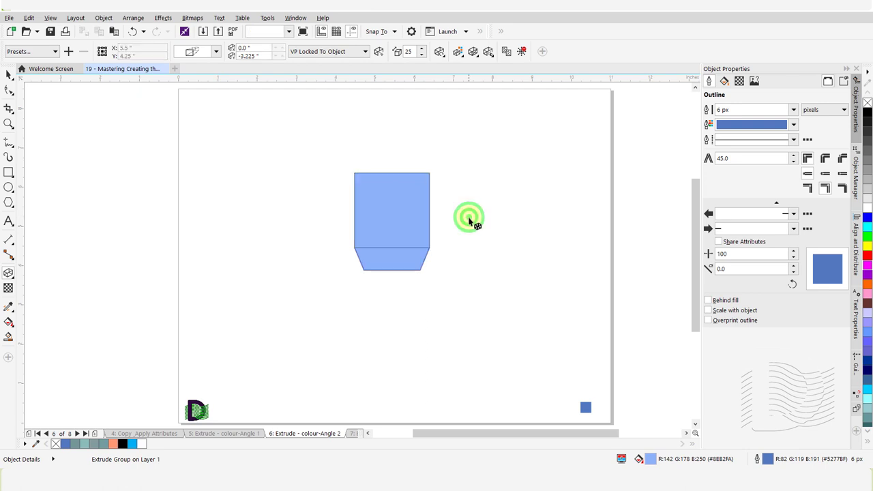
Shade the large square's extrusion from its light blue to the darker blue sampled from the small square (#5277BF)
click(385, 210)
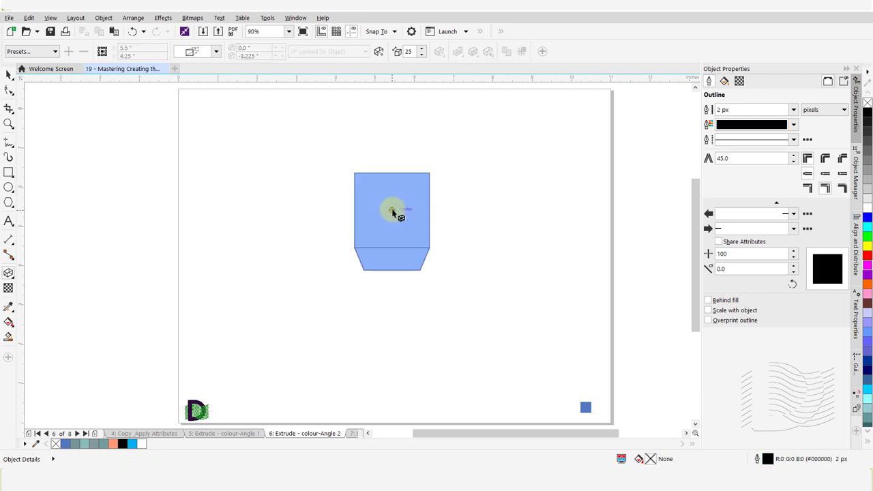
click(393, 211)
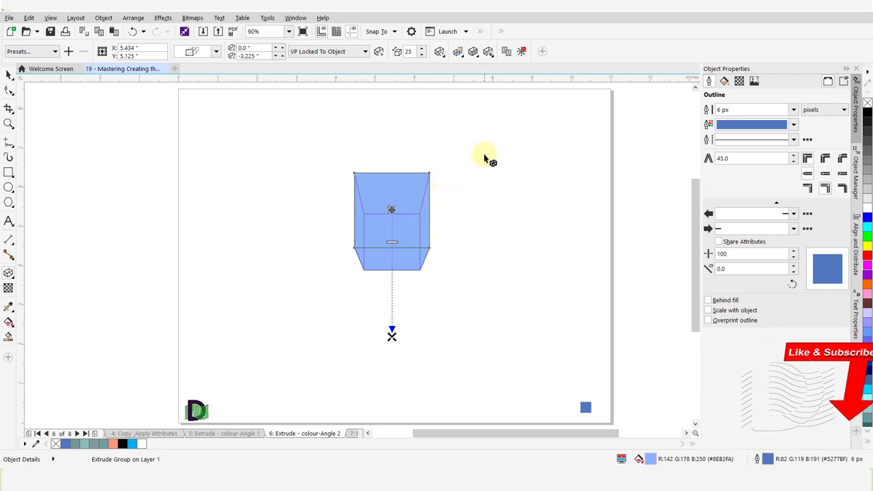
click(460, 55)
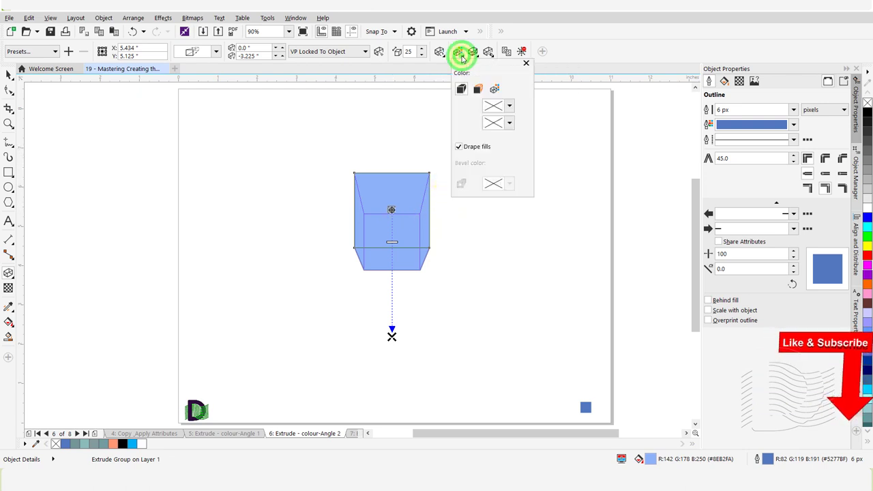
click(495, 90)
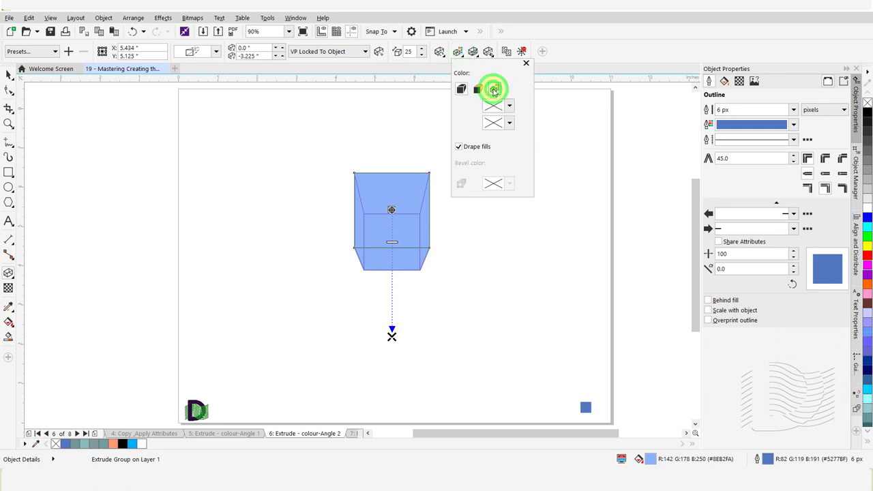
click(509, 122)
click(543, 152)
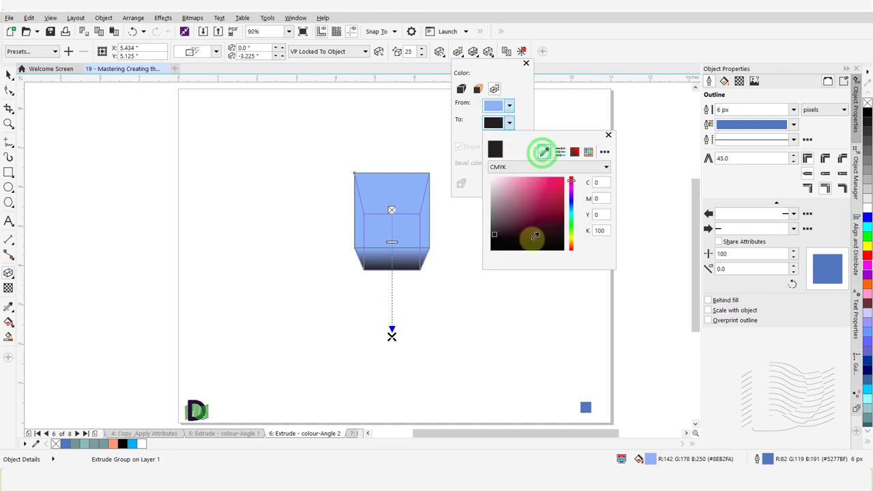
click(585, 408)
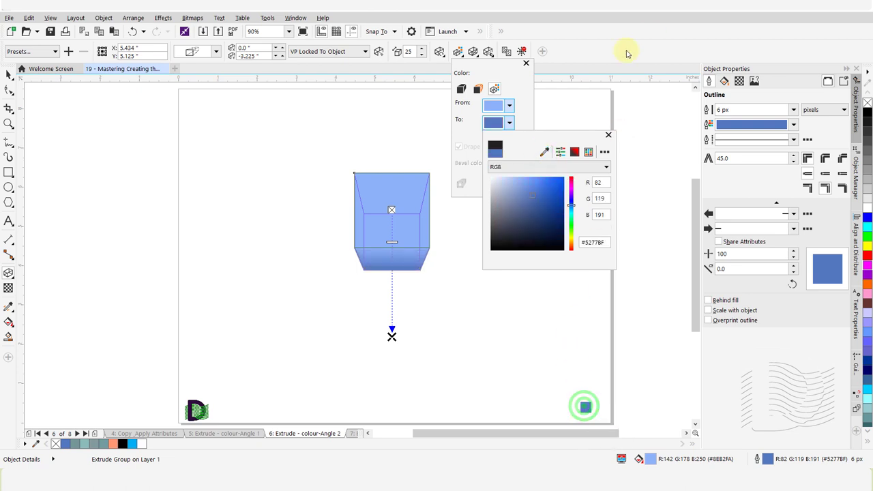
click(568, 56)
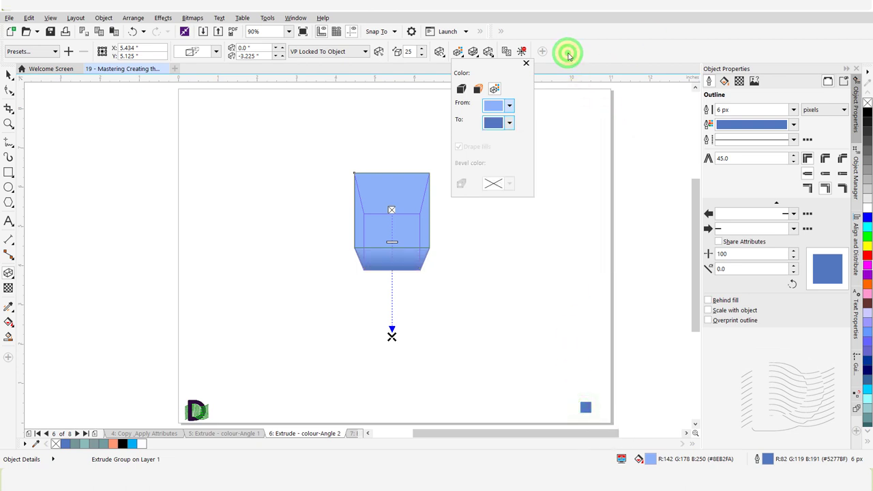
Add a bevel with a depth of 0.15" to the large square's extrusion
click(568, 56)
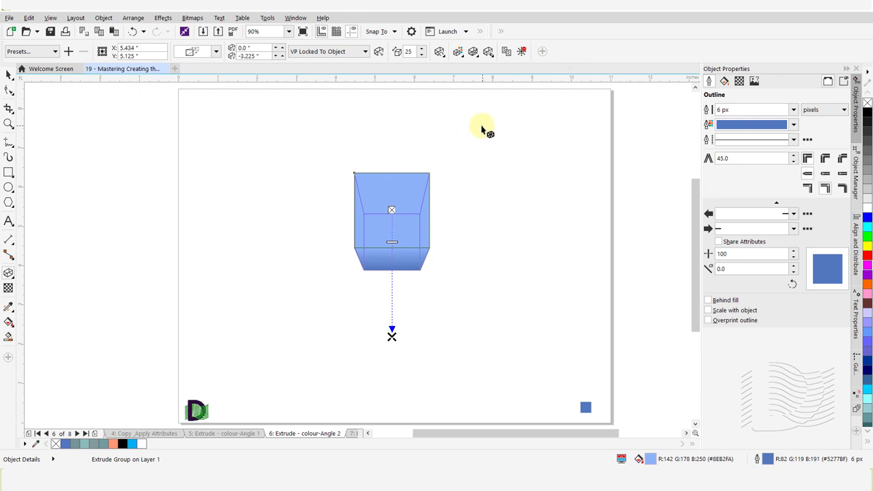
click(477, 54)
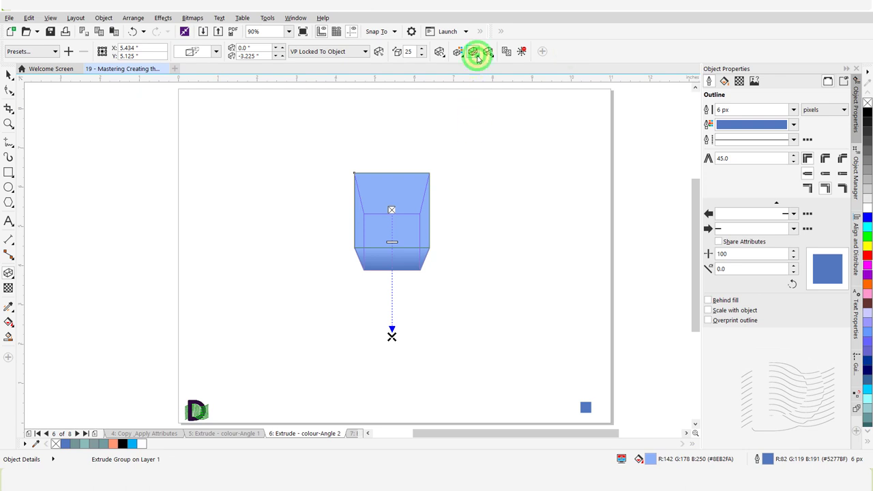
click(474, 77)
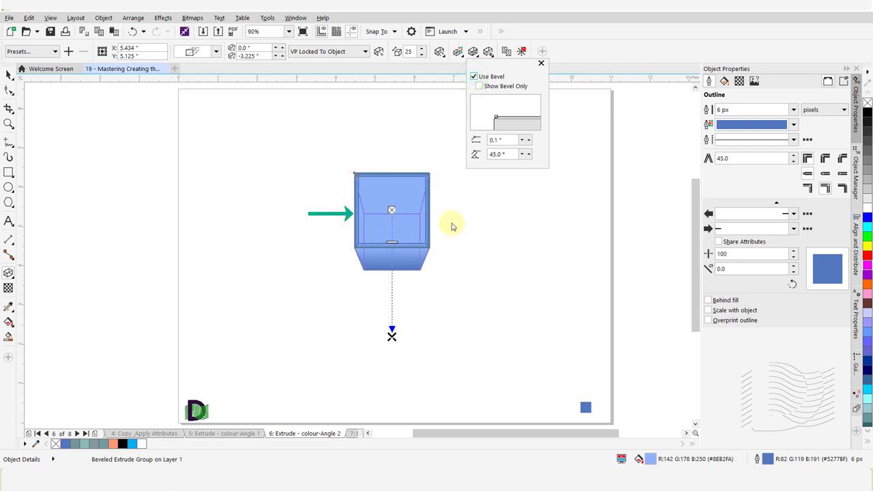
click(529, 140)
click(529, 140)
click(529, 140)
click(529, 140)
click(530, 140)
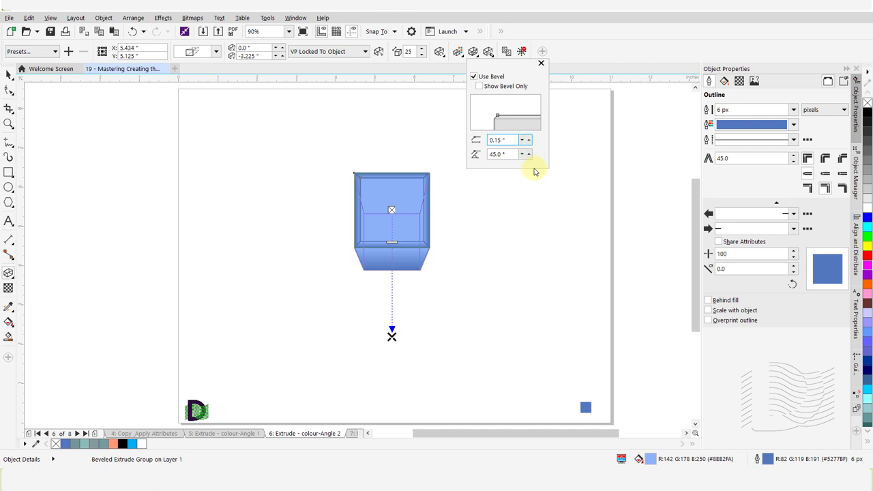
Set the bevel angle to 49°, and reshape the bevel freehand to about 0.204" deep at about 42.3°
click(529, 153)
click(530, 153)
click(529, 153)
click(529, 155)
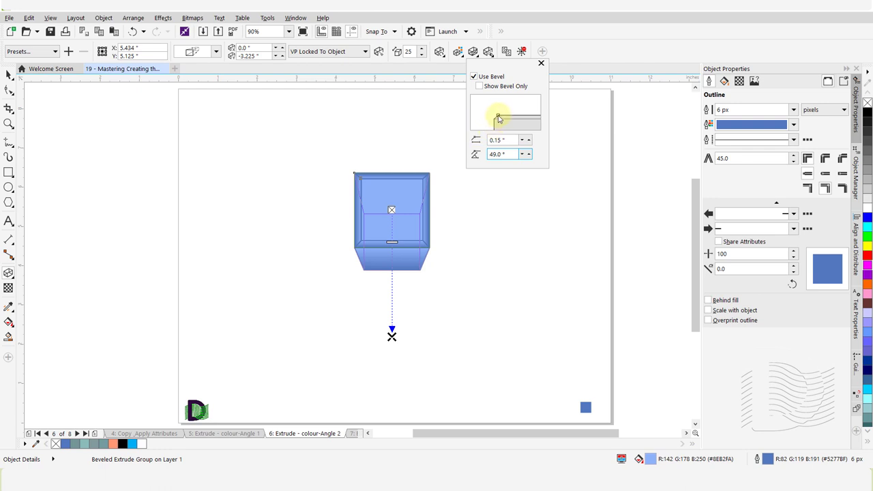
drag(499, 119, 498, 116)
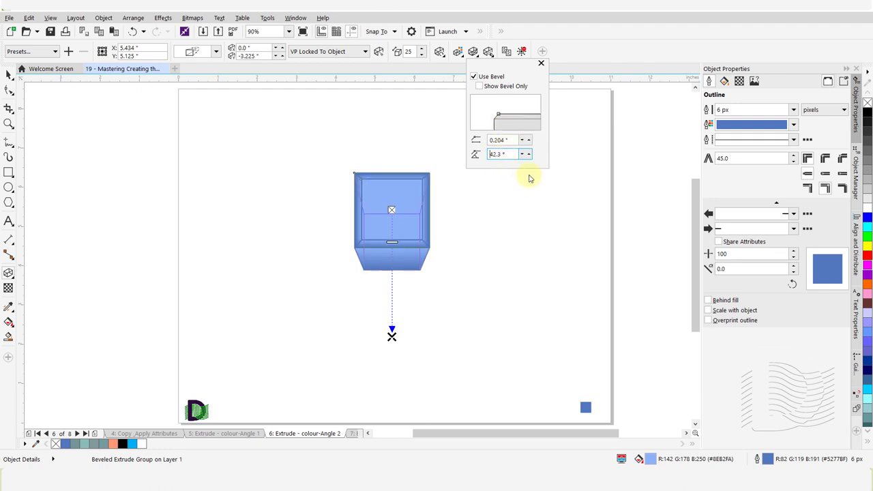
click(591, 50)
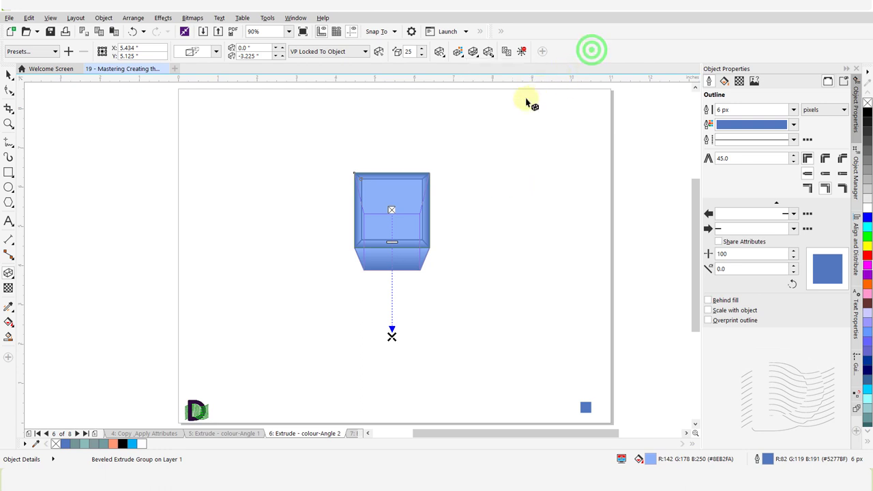
Try rotating the beveled extrusion about its center so it stands on a corner, and undo the rotation
click(403, 195)
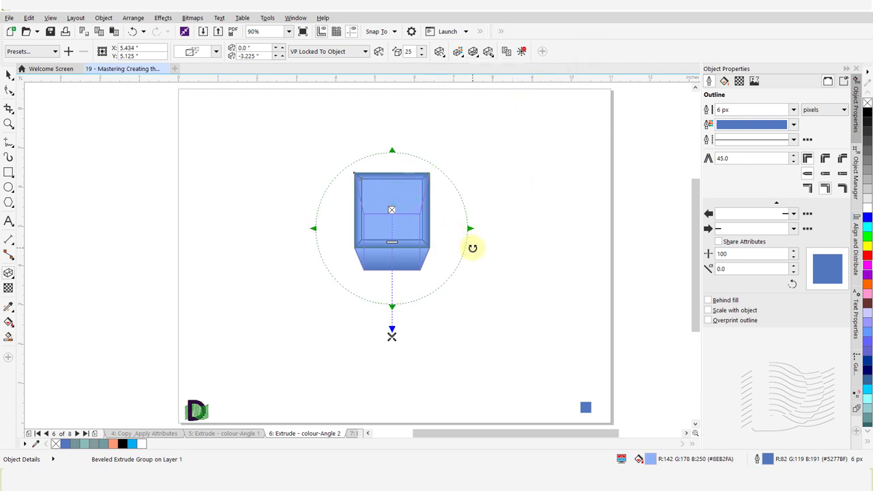
drag(468, 229, 453, 180)
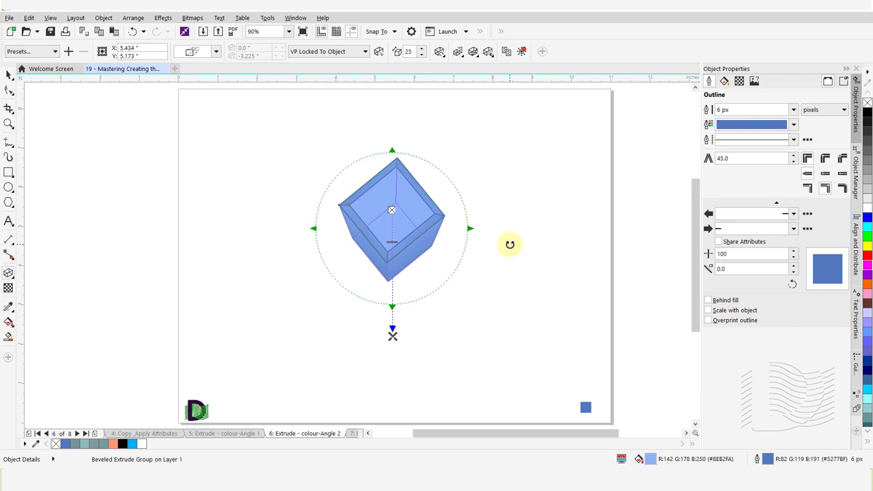
key(ctrl+z)
Tilt the beveled extrusion vertically to expose more of its underside, and shorten its depth to 23
click(407, 202)
click(406, 203)
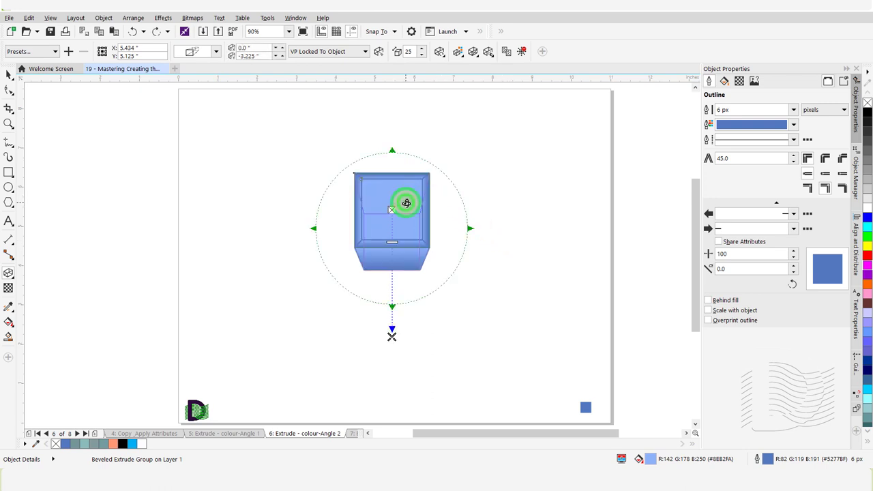
mouse_move(406, 202)
mouse_down()
mouse_move(403, 185)
mouse_move(409, 191)
mouse_up()
click(391, 281)
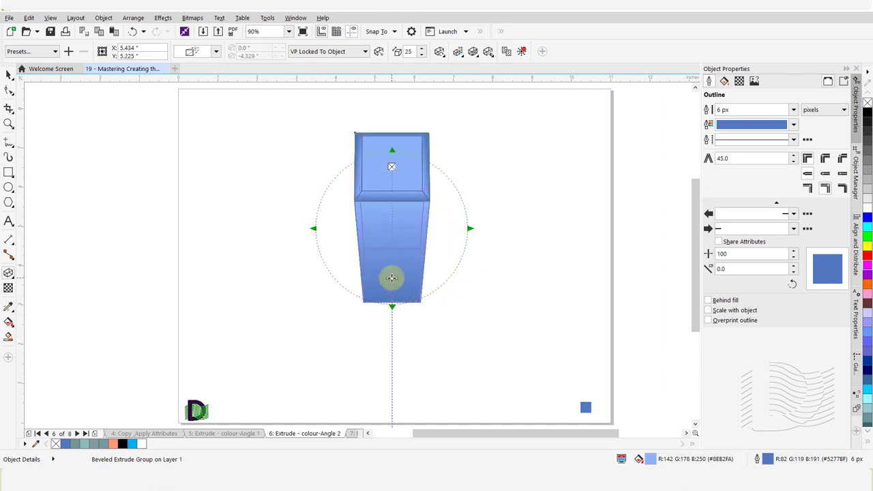
drag(391, 278, 394, 275)
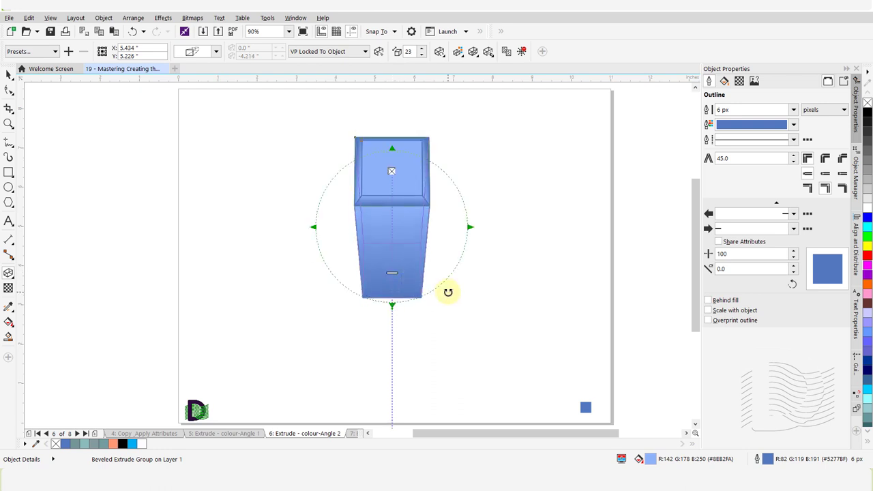
Set the extrusion depth to 15 and leave the interactive rotation mode
double_click(410, 51)
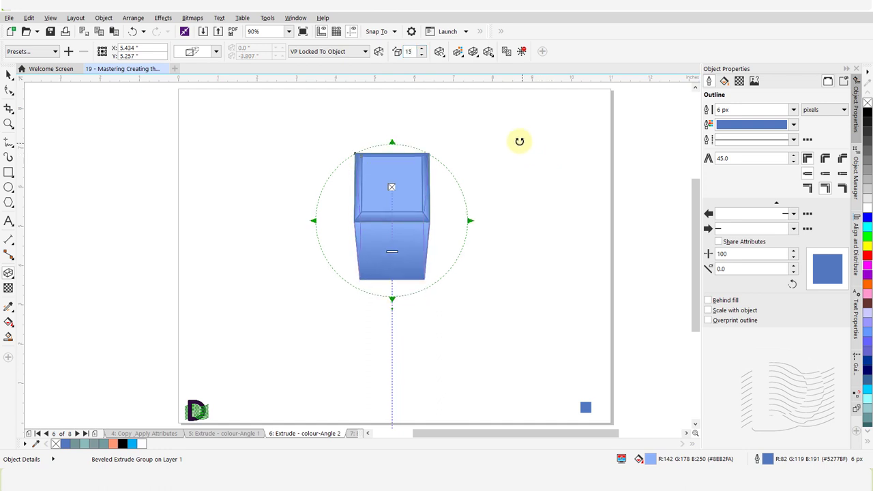
click(504, 153)
click(394, 189)
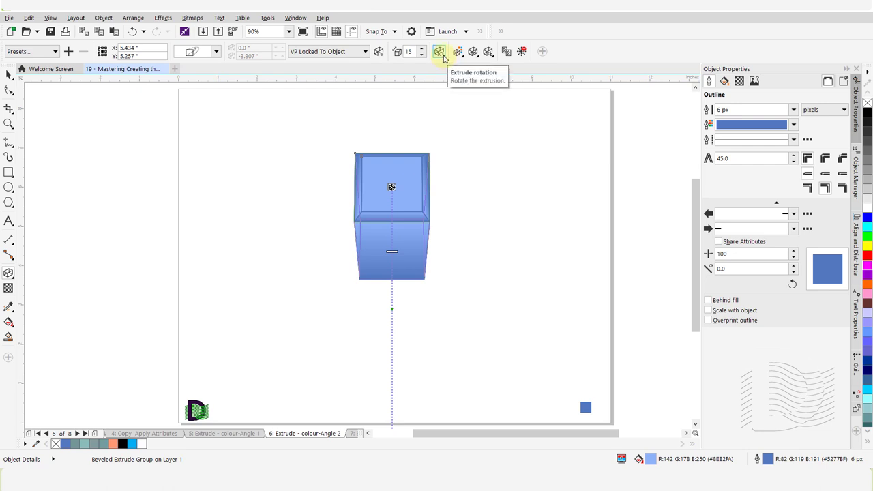
Try turning the extrusion freely with the Extrude rotation preview, and reset the rotation
click(443, 57)
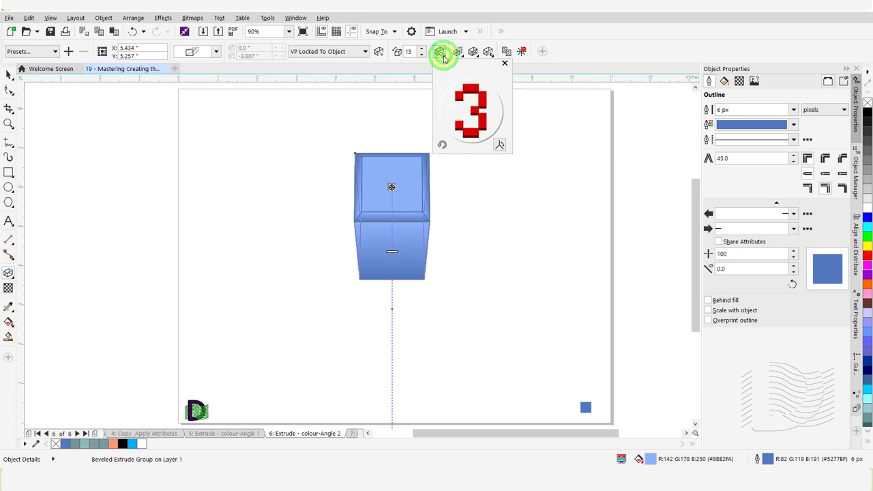
mouse_move(461, 112)
mouse_down()
mouse_move(480, 114)
mouse_move(474, 103)
mouse_up()
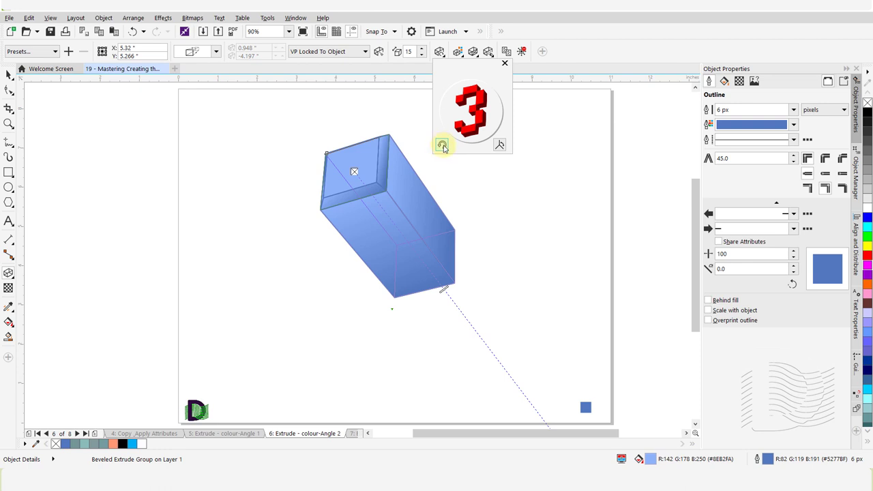
click(442, 146)
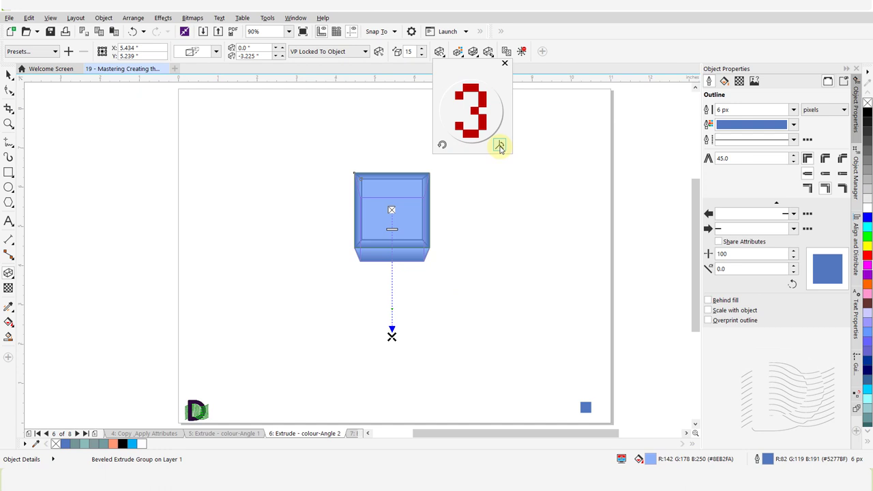
Rotate the extrusion by exact values: -20 for x, -20 for y and -30 for z
click(500, 145)
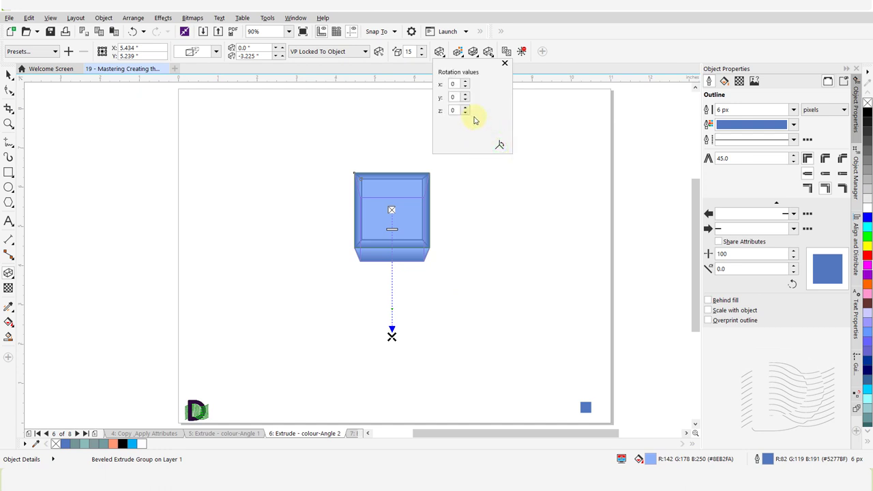
double_click(458, 83)
text(-20)
key(Return)
key(Tab)
text(-20)
key(Tab)
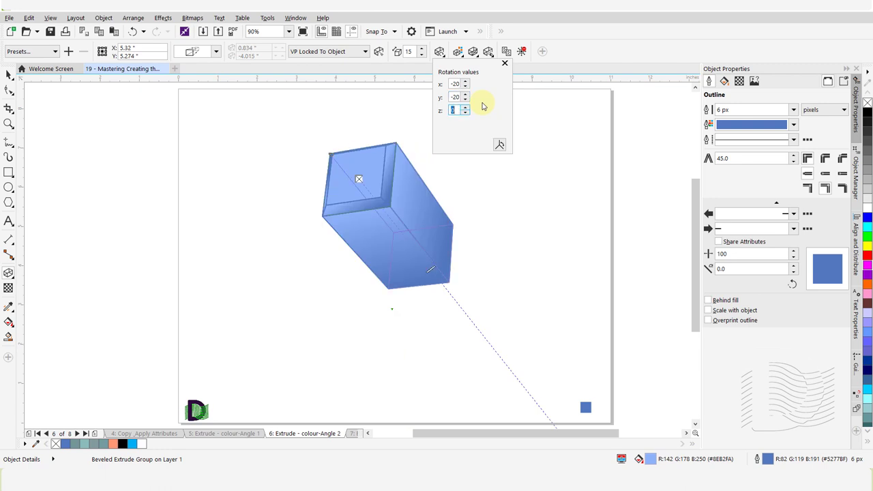
text(-30)
key(Return)
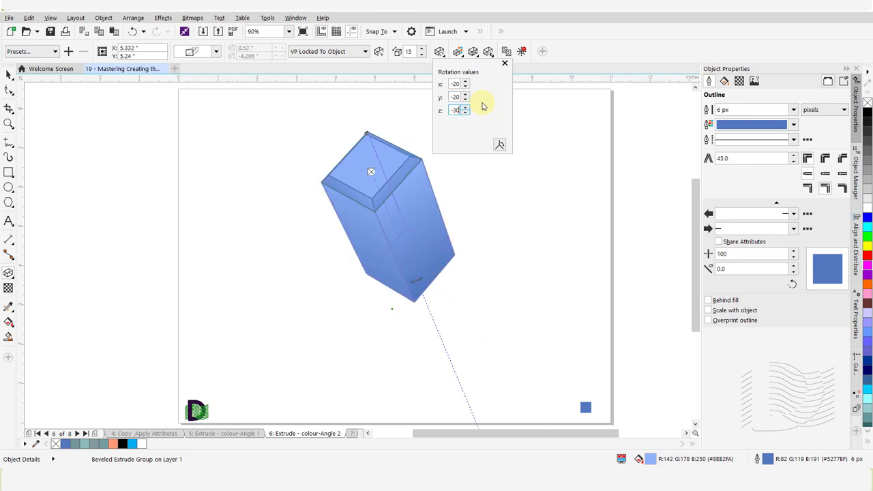
click(501, 175)
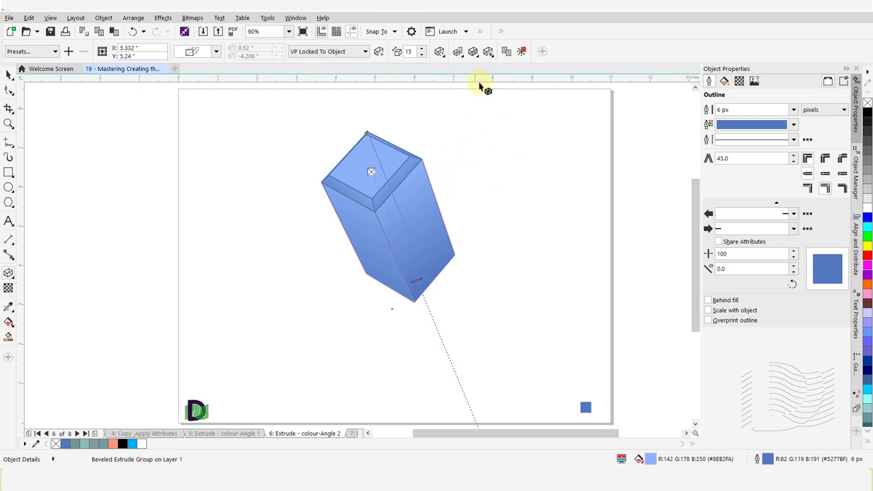
Light the extrusion with light 1 at the middle left of the lighting cage's front face, at intensity 50
click(491, 55)
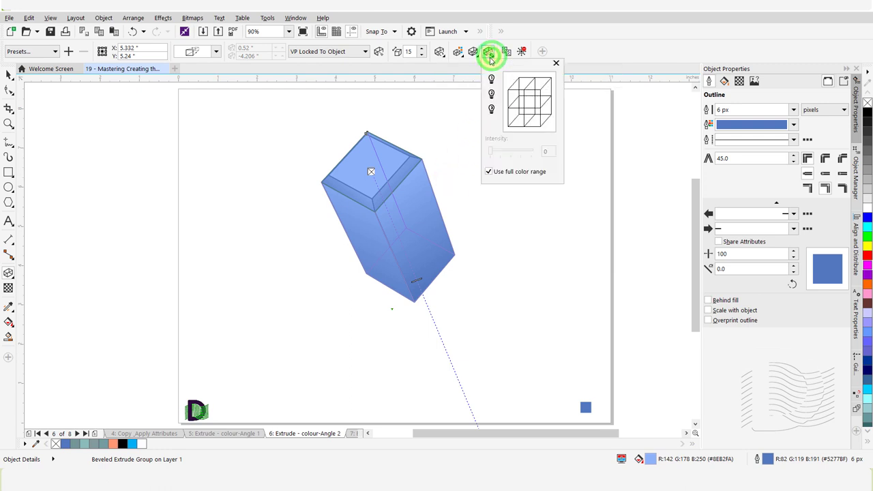
click(491, 79)
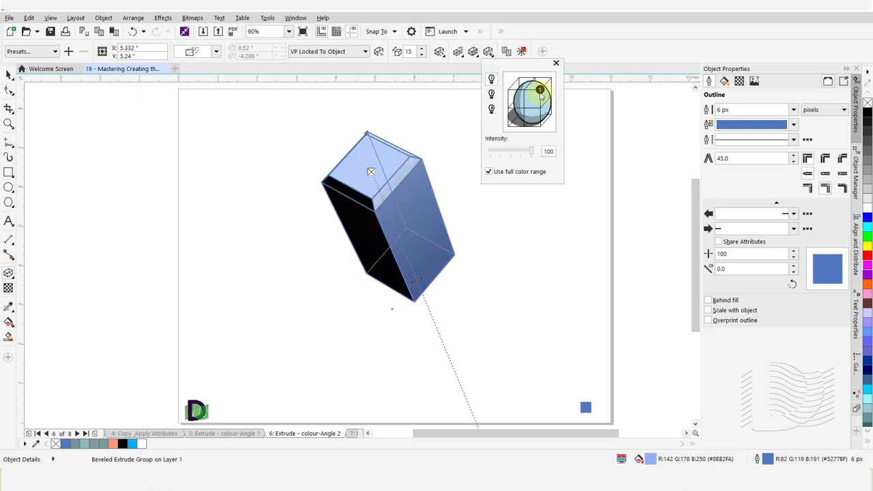
click(510, 108)
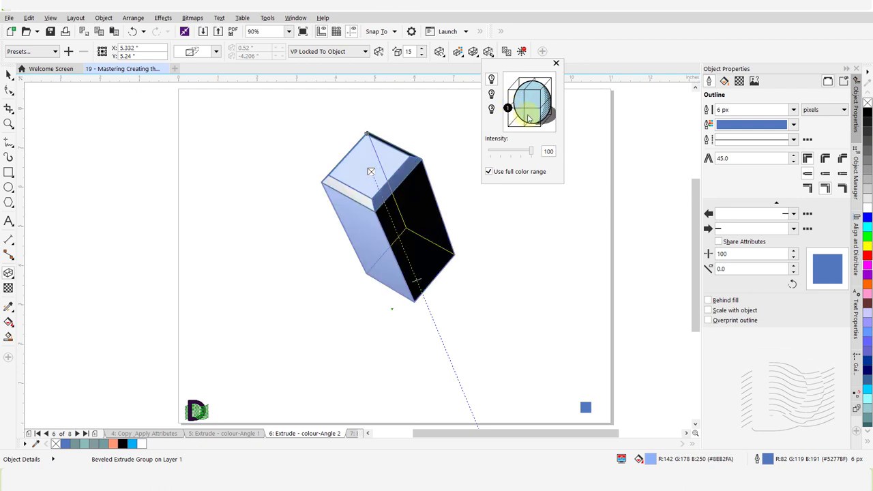
click(511, 152)
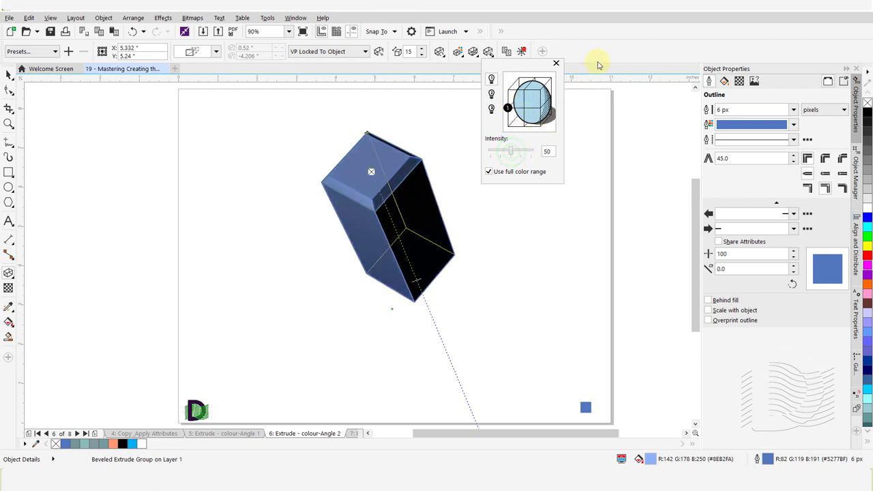
Add light 2 at the middle right of the cage's front face at intensity 50, and deselect the extrusion with the Pick tool
click(491, 94)
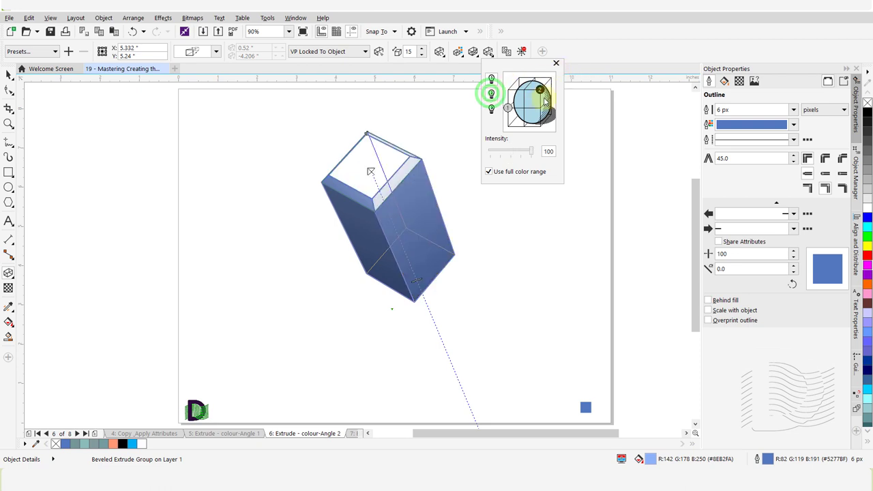
drag(539, 91, 539, 108)
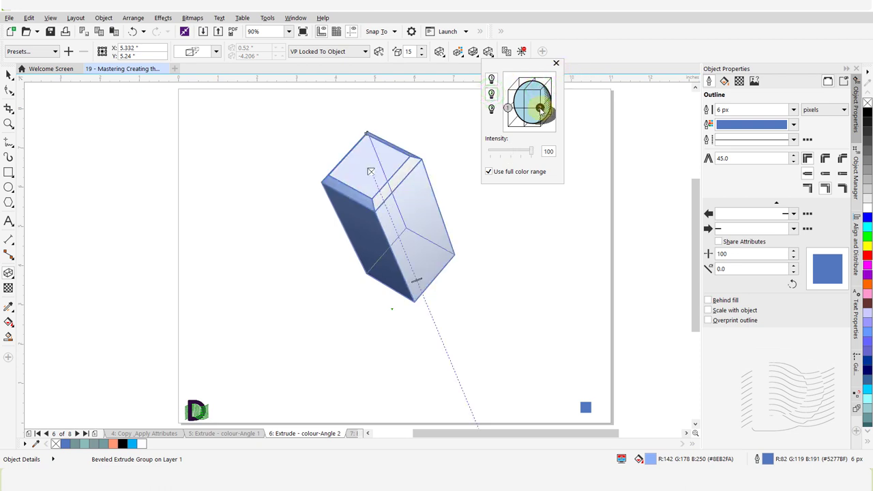
click(514, 155)
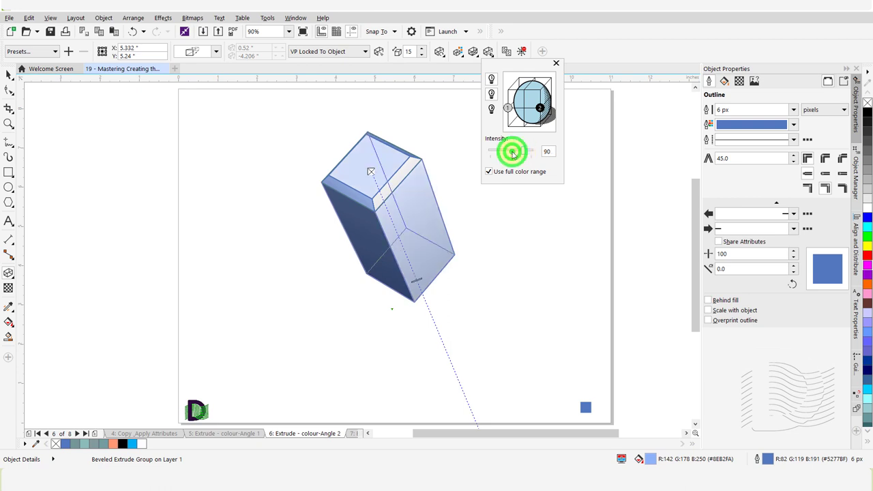
drag(513, 155, 511, 150)
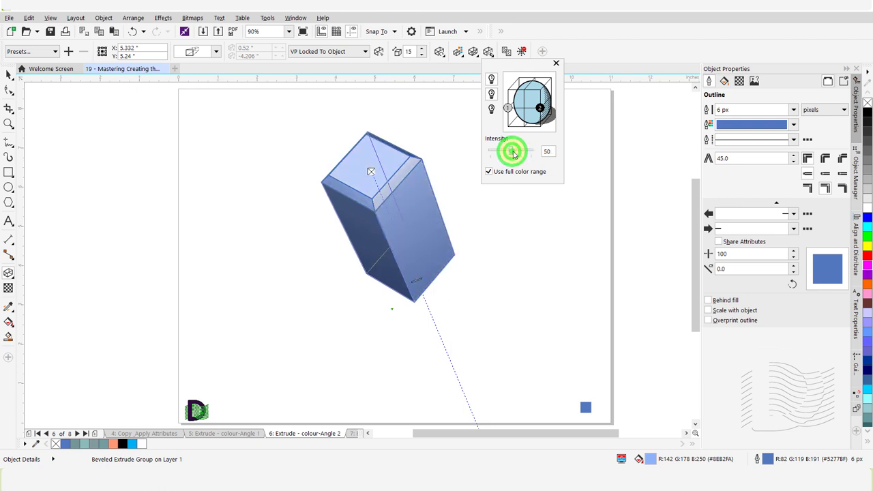
click(507, 222)
click(9, 74)
click(238, 265)
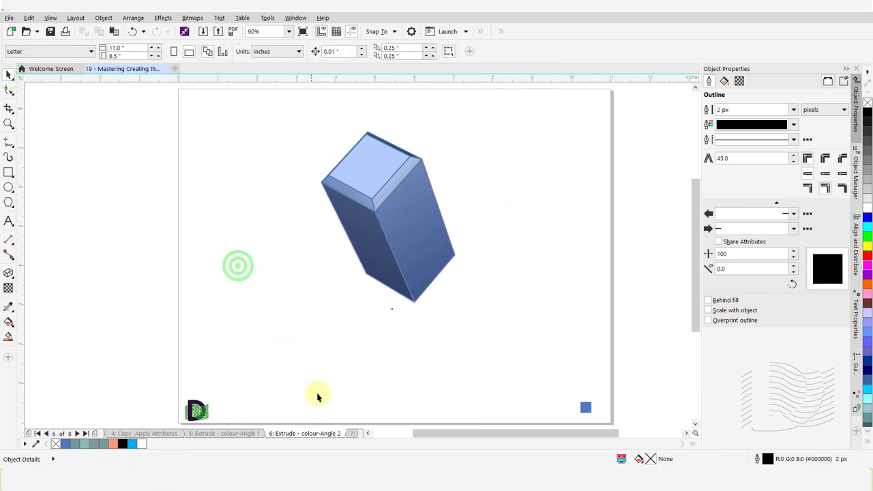
On the EO - Vanishing Point 1 page, color the outlines of all the table's rectangles teal (#739696)
click(76, 433)
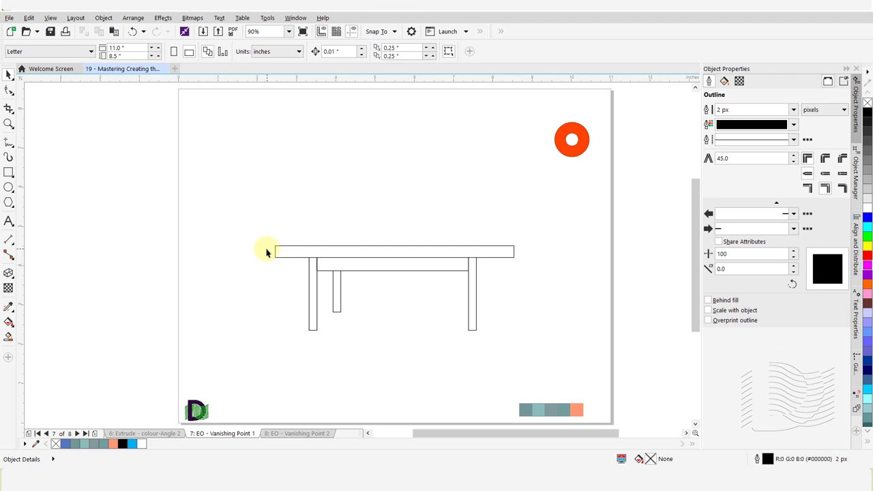
drag(256, 230, 523, 342)
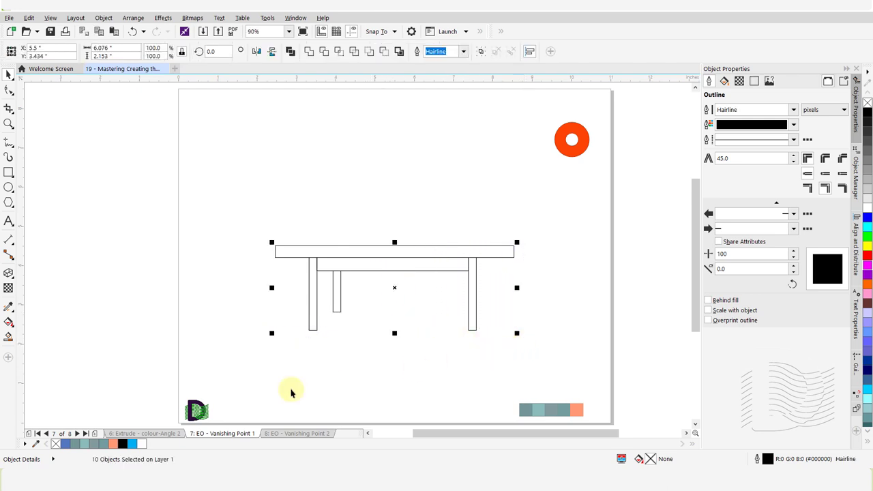
right_click(73, 444)
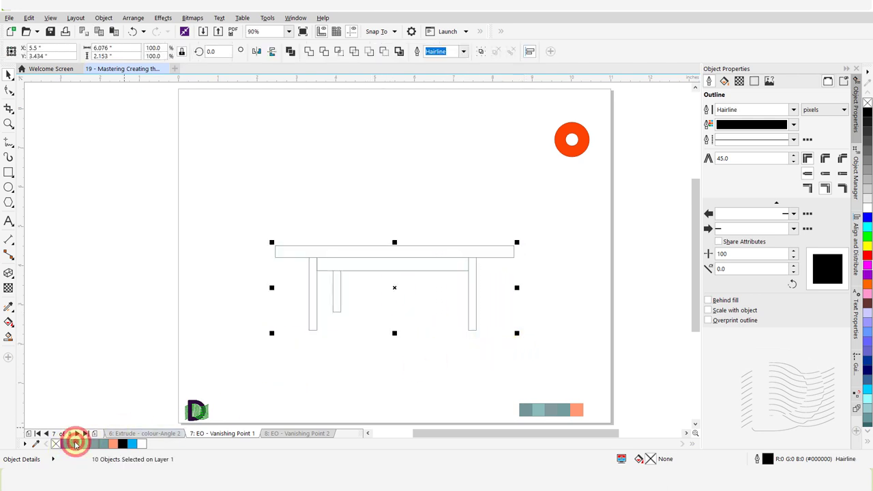
click(323, 356)
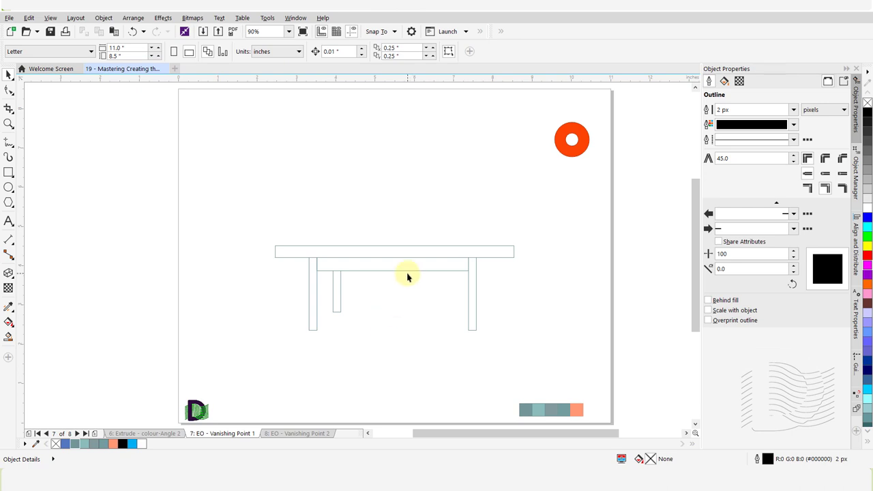
Fill the tabletop rectangle with light teal (#8BBABA) and the three leg rectangles with gray-teal (#829C9C)
click(393, 251)
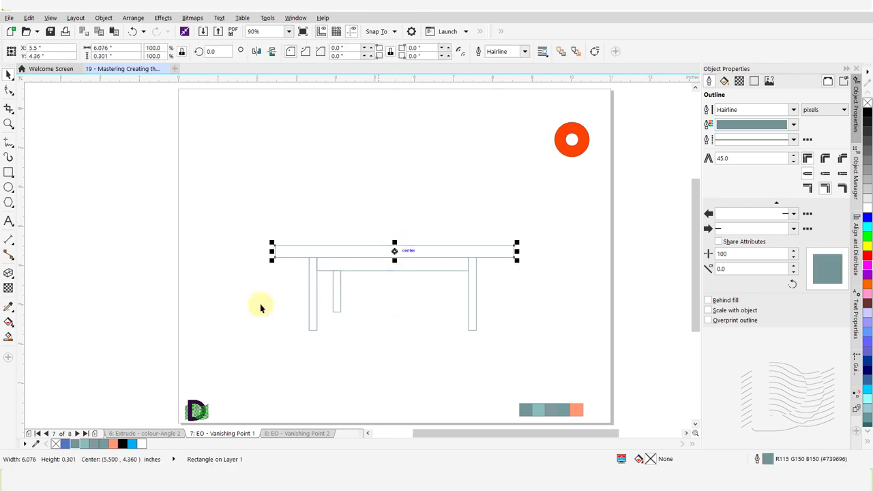
click(83, 443)
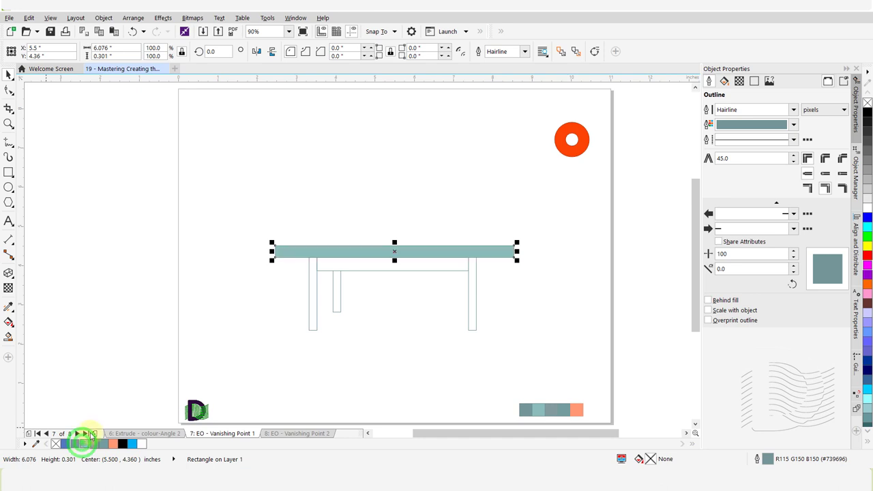
click(311, 293)
shift+click(335, 294)
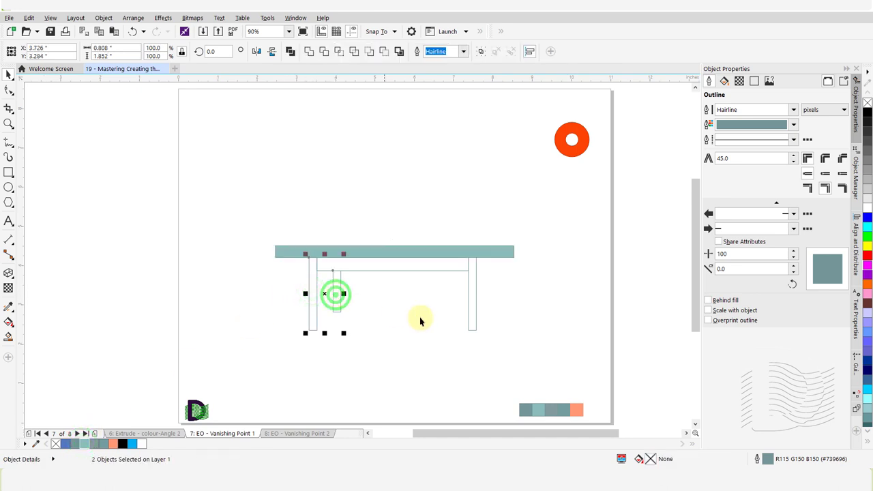
shift+click(471, 311)
click(94, 444)
click(317, 383)
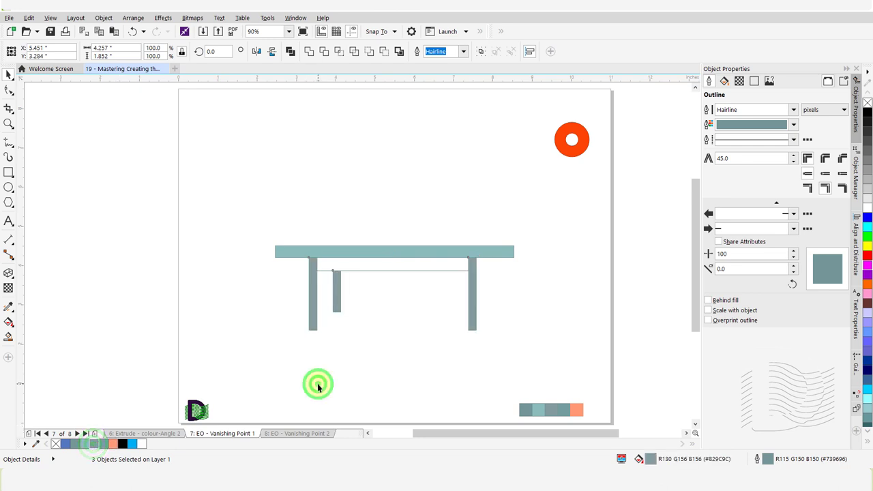
Fill the rail rectangle beneath the tabletop with teal (#729E9E) and deselect it
click(421, 267)
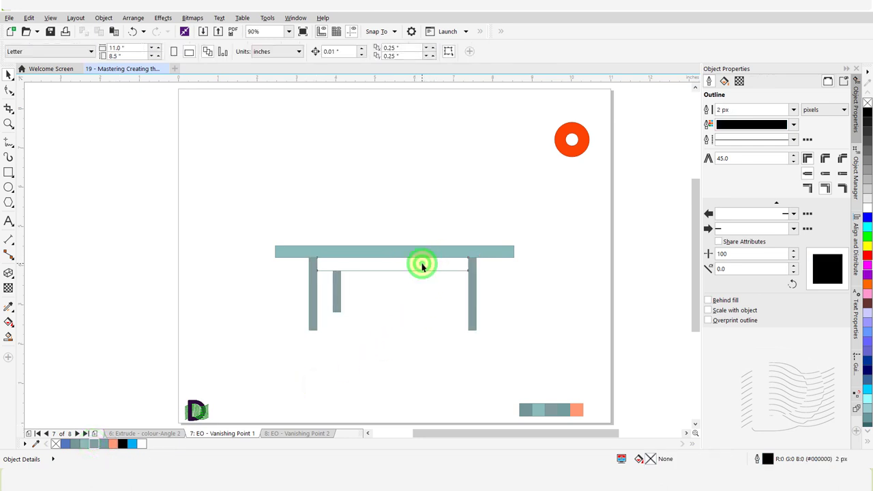
click(104, 444)
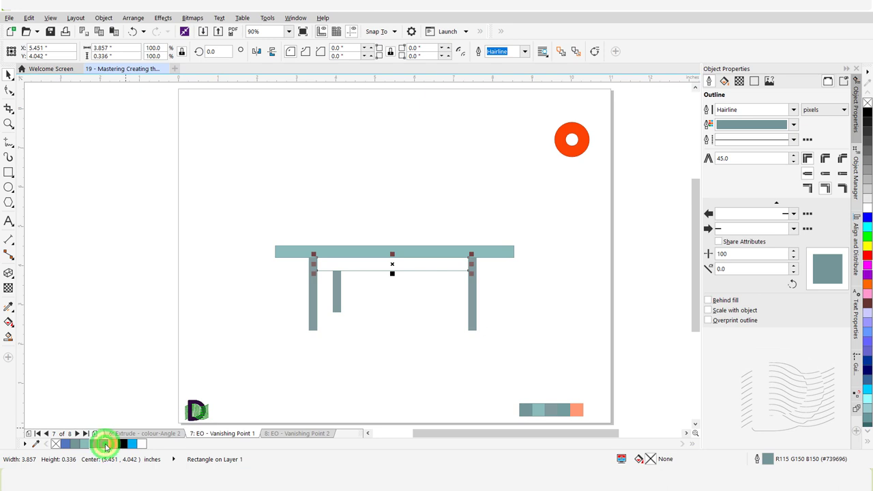
click(366, 347)
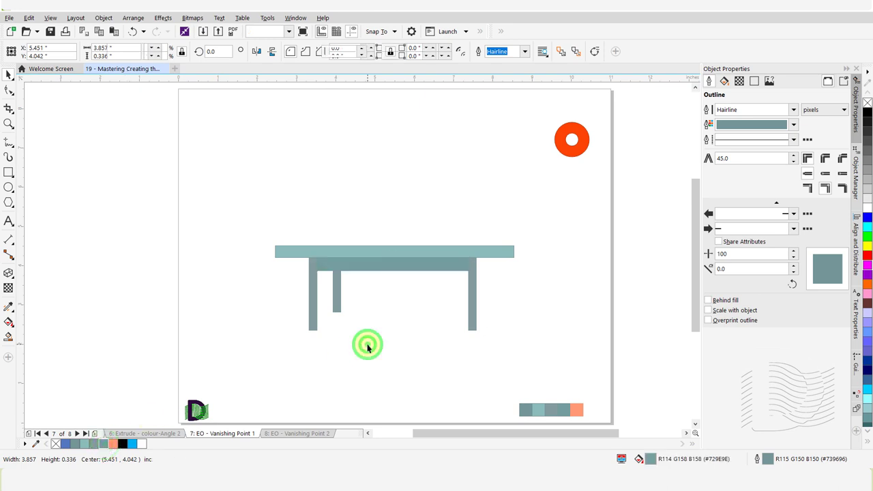
Extrude the tabletop straight upward to a vanishing point about 1.55 inches above its center, with a depth of 30
click(395, 252)
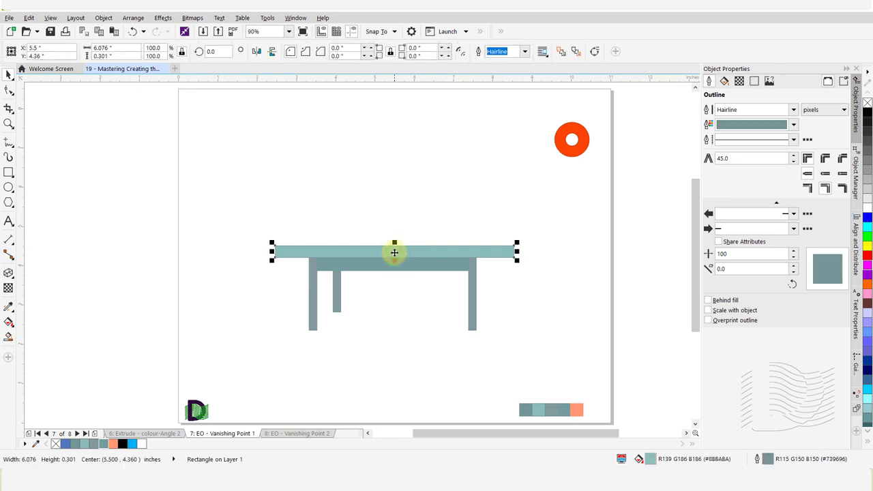
key(e)
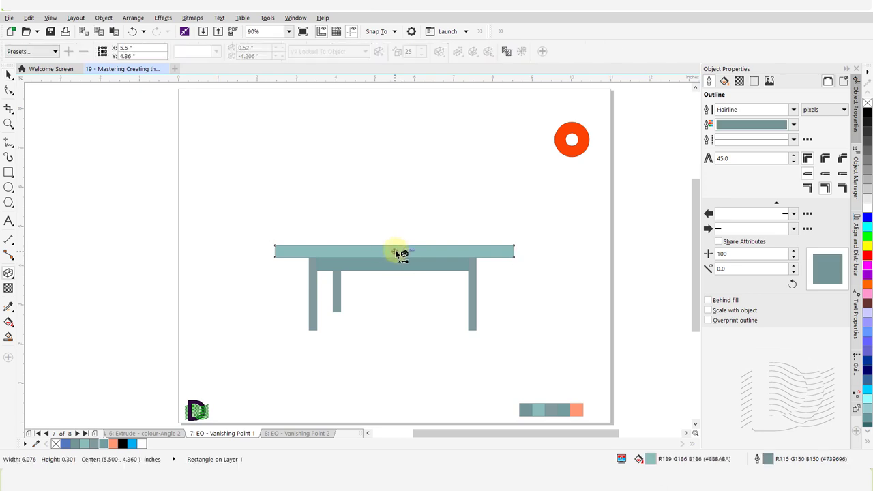
drag(396, 249, 395, 191)
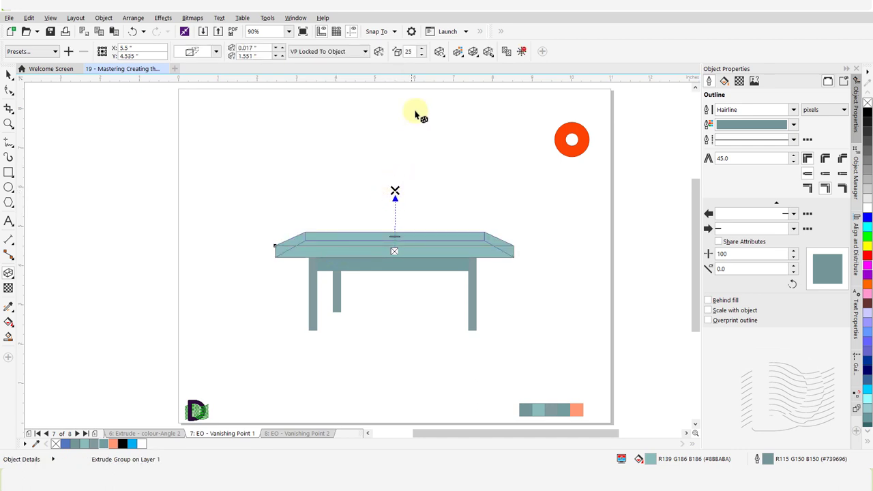
click(413, 50)
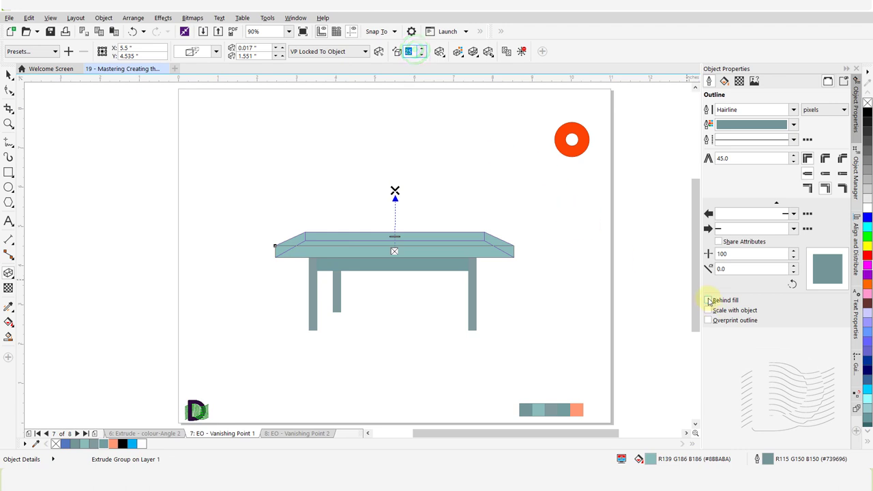
text(30)
key(Return)
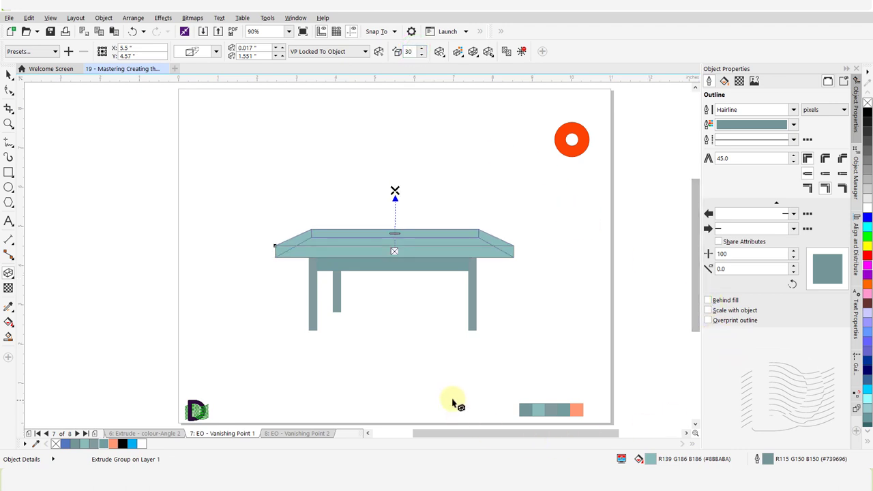
click(390, 323)
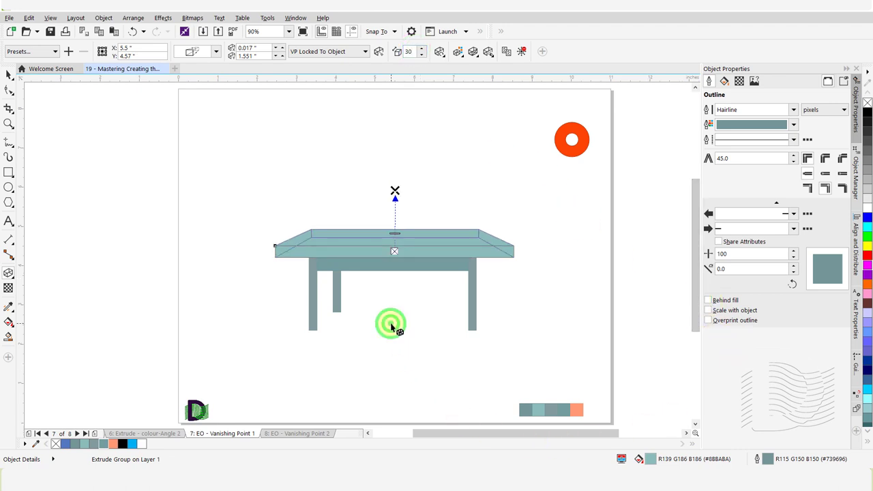
Extrude the front left table leg toward the upper left with a depth of 3
click(313, 295)
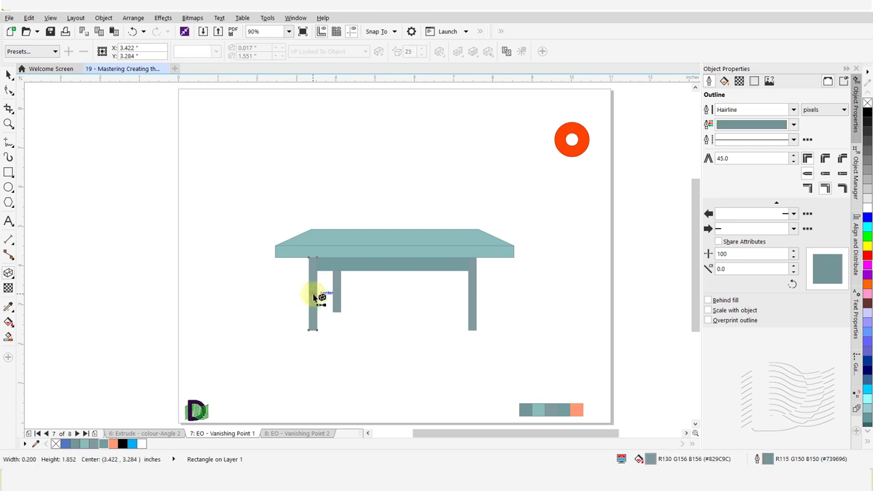
click(313, 297)
drag(314, 297, 267, 257)
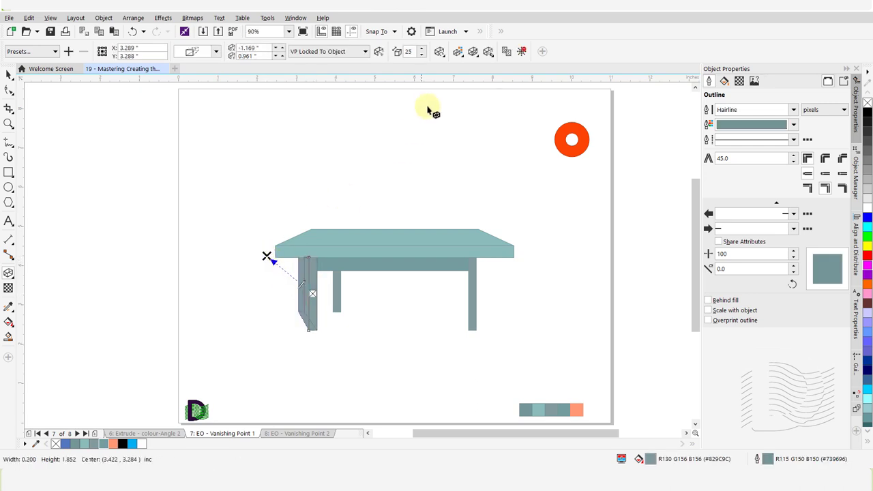
double_click(409, 51)
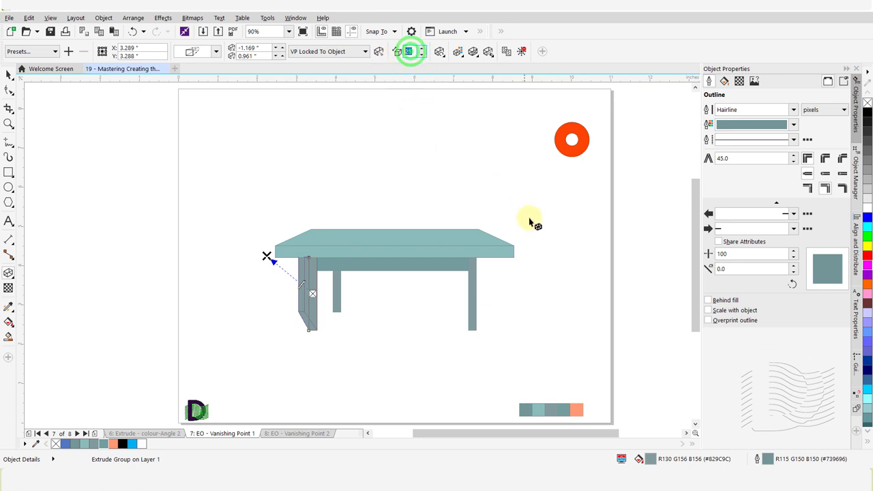
text(3)
key(Return)
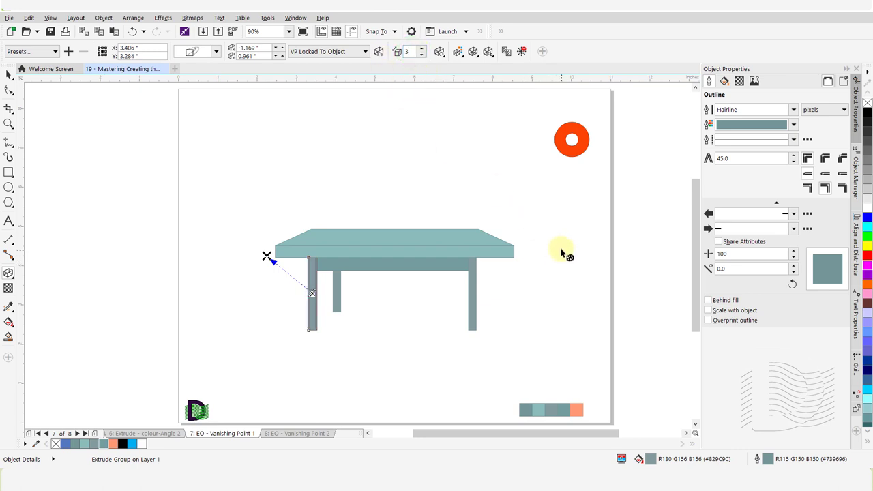
Light the front left leg's extrusion with light 1 at the upper left corner of the lighting cage's front face
click(490, 53)
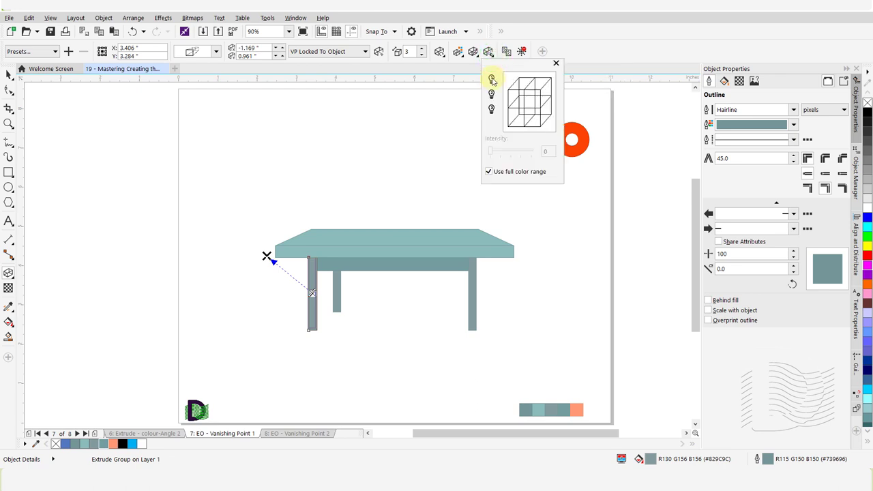
click(491, 79)
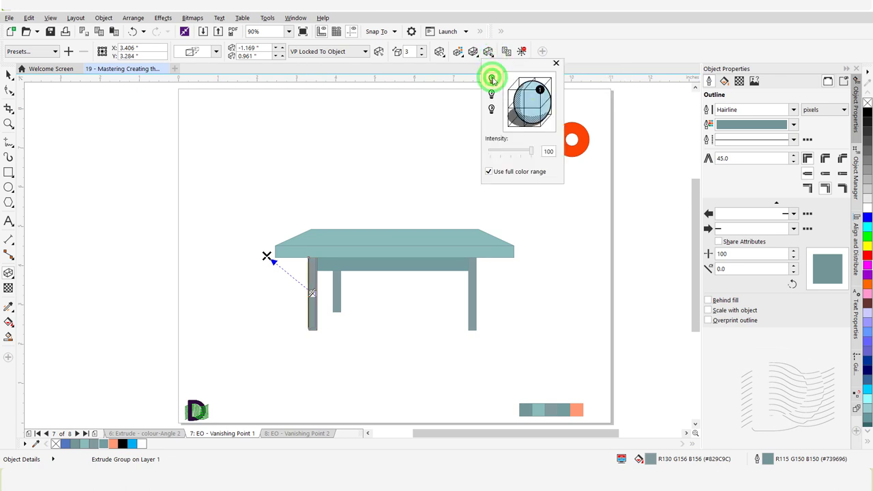
click(540, 90)
drag(540, 91, 510, 94)
click(587, 49)
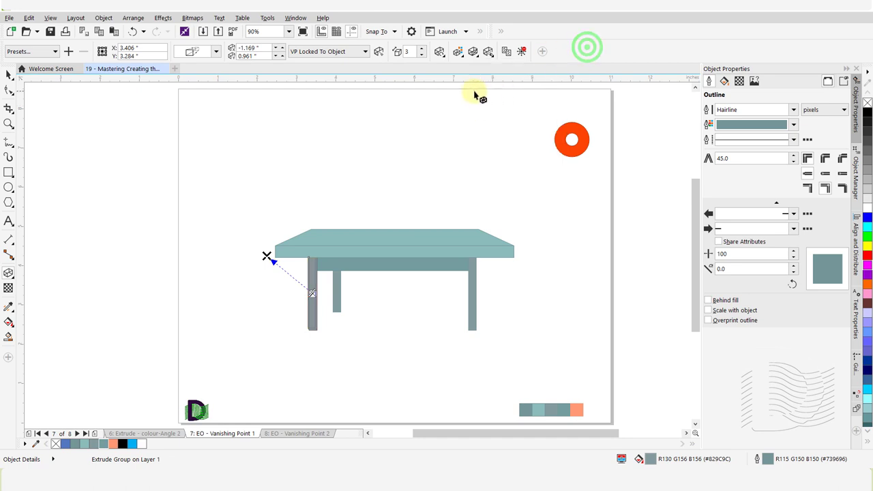
Make the front left leg's extrusion share the tabletop's vanishing point, and deselect it
click(365, 52)
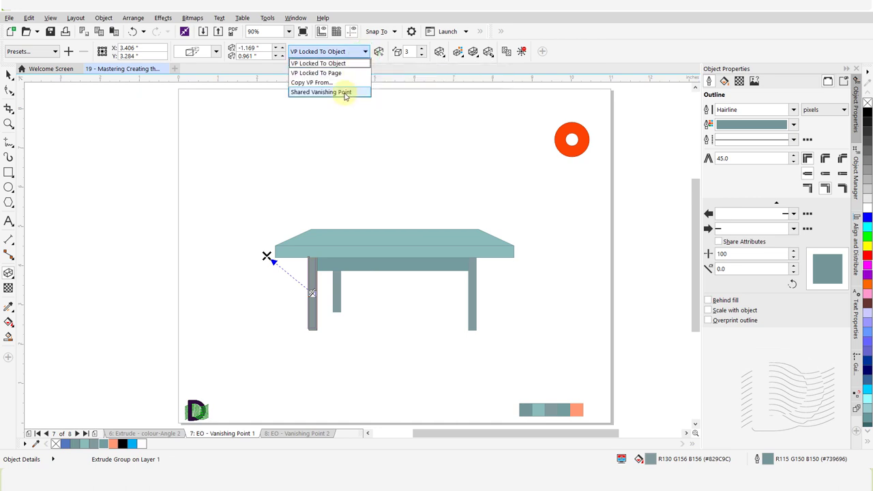
click(345, 92)
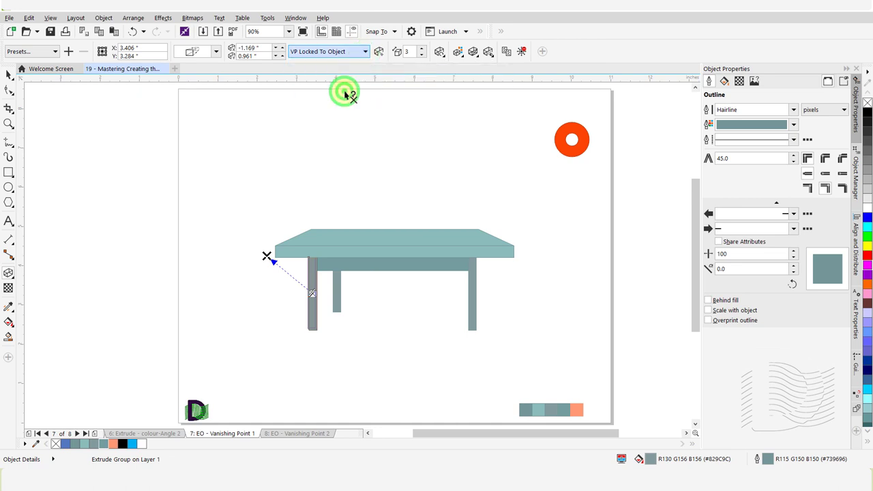
click(387, 239)
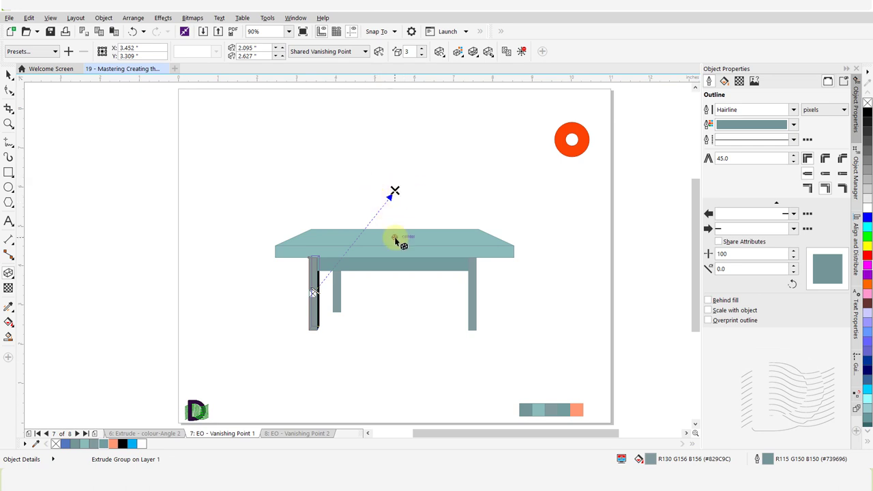
click(409, 321)
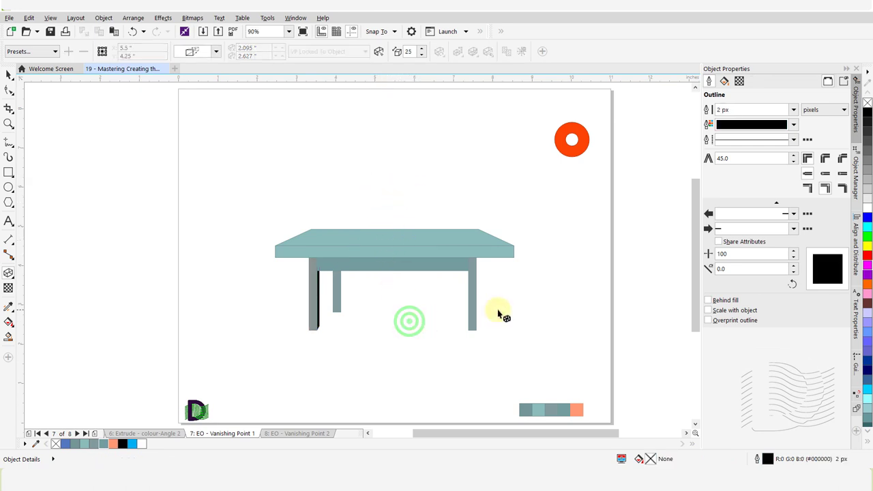
Extrude the front right table leg toward the upper right with a depth of 3
click(472, 296)
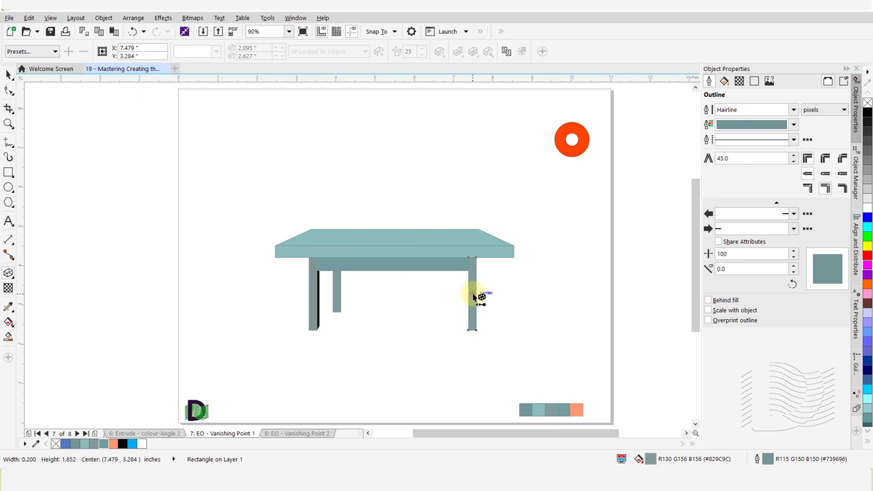
drag(474, 295, 524, 218)
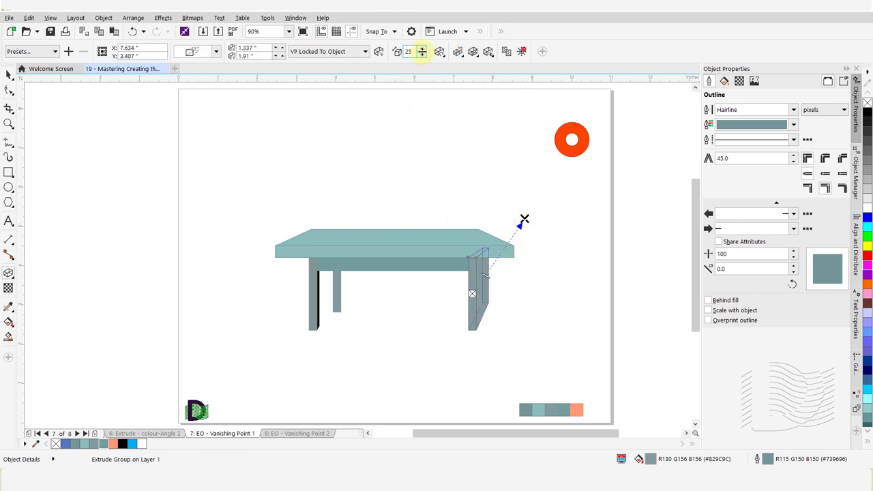
text(3)
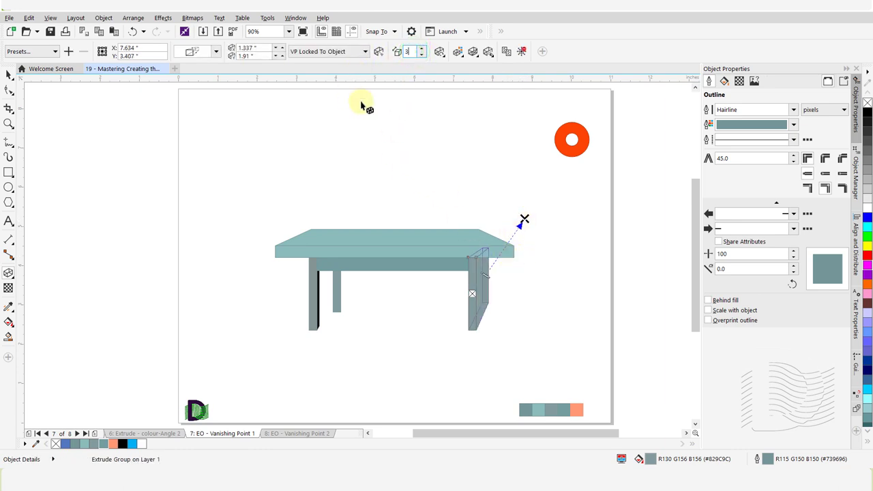
key(Return)
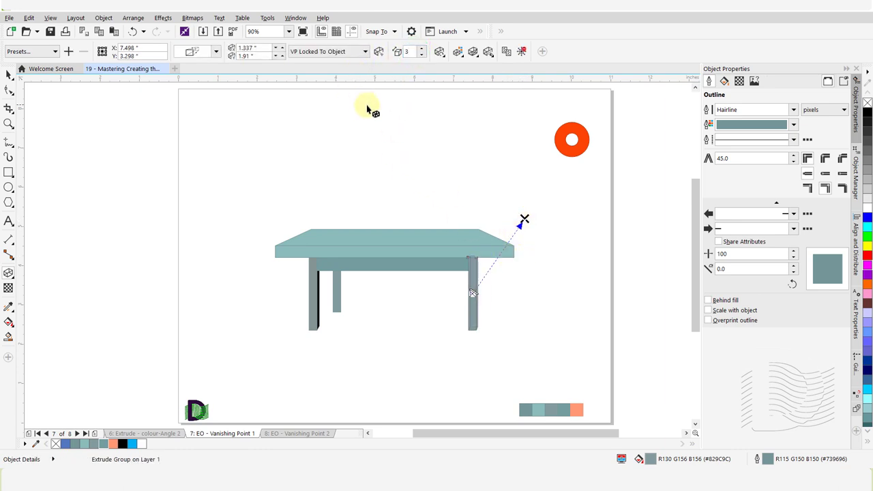
Light the front right leg's extrusion with light 1 at its default position and intensity 100
click(489, 53)
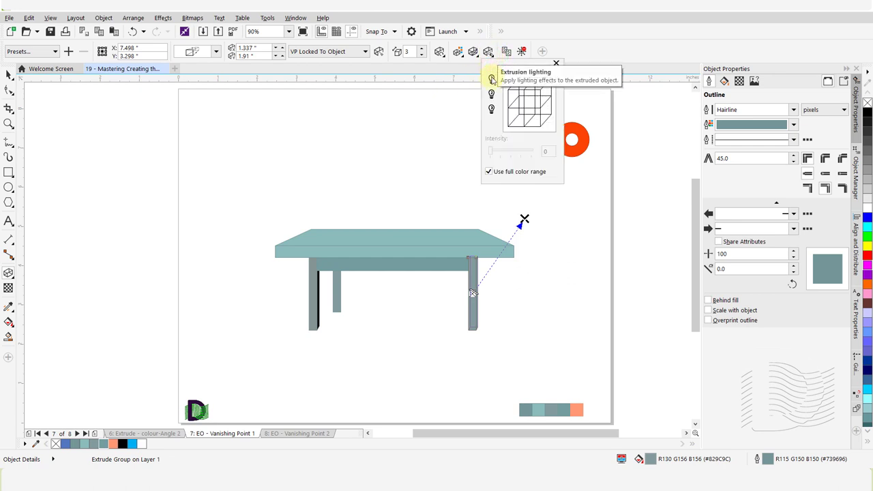
click(491, 80)
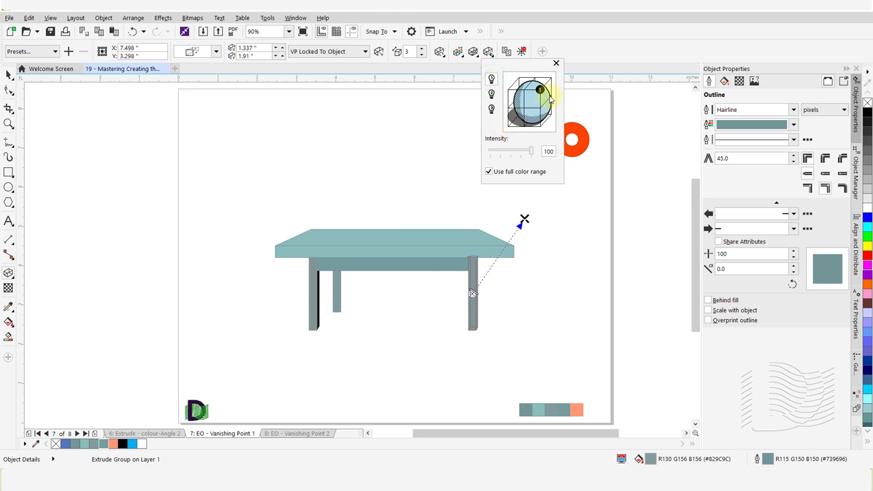
click(586, 52)
Make the front right leg's extrusion share the tabletop's vanishing point, and deselect it
click(365, 52)
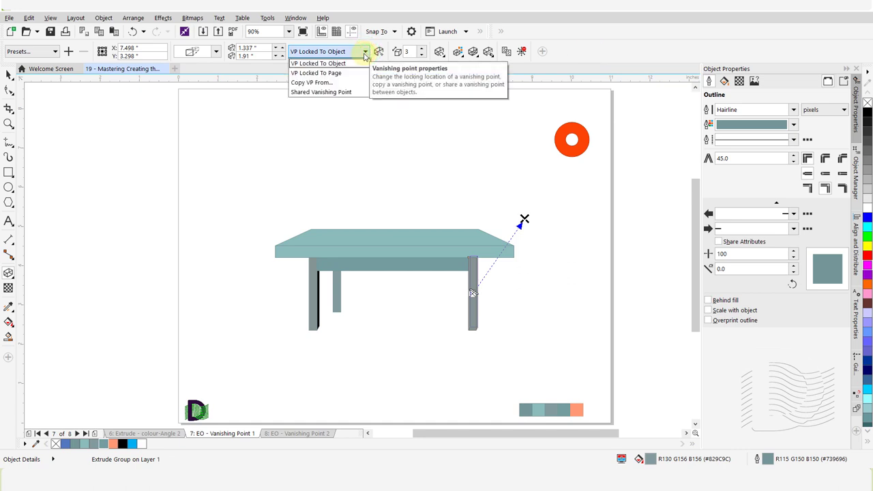
click(338, 93)
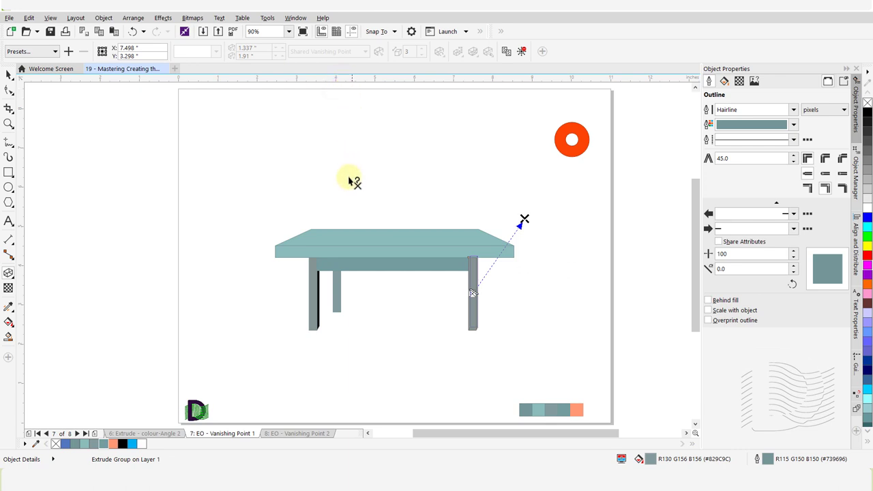
click(367, 240)
click(257, 280)
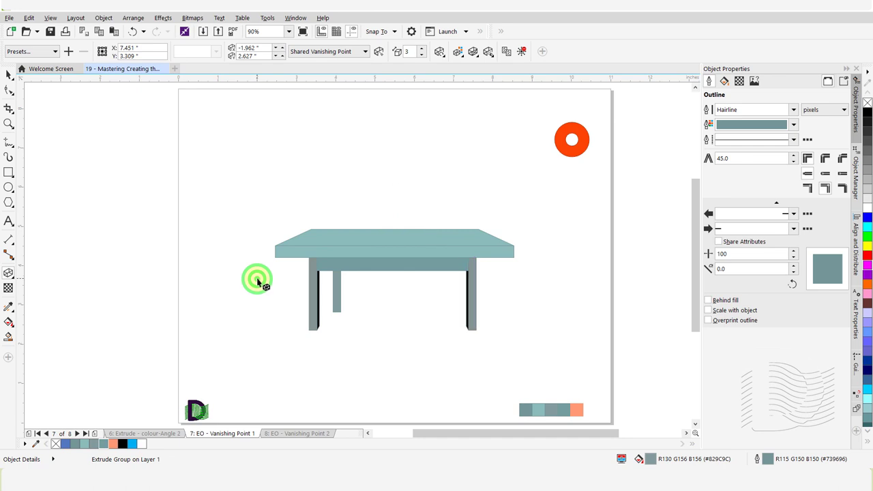
Extrude the back left table leg toward the upper left with a depth of 3
click(336, 289)
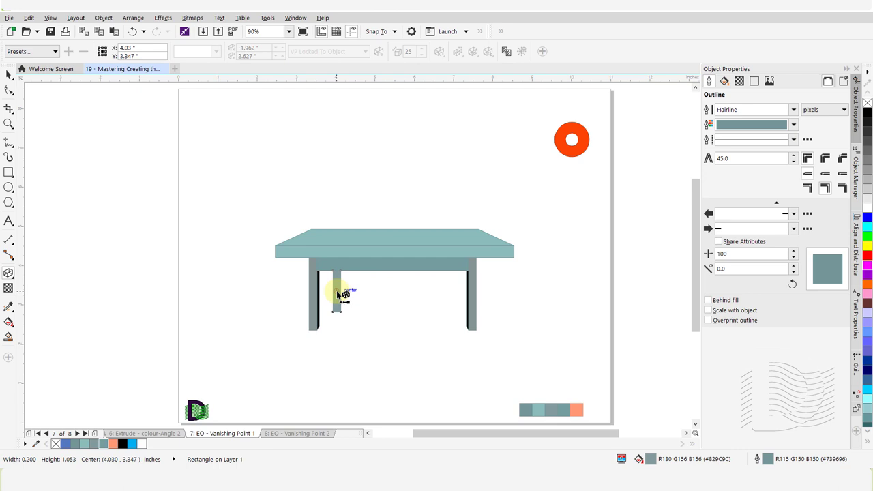
click(336, 291)
drag(336, 290, 298, 254)
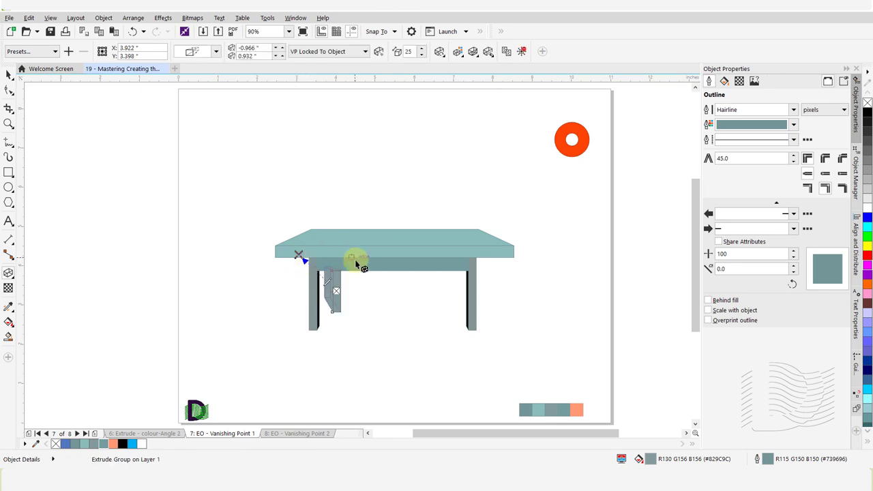
click(411, 51)
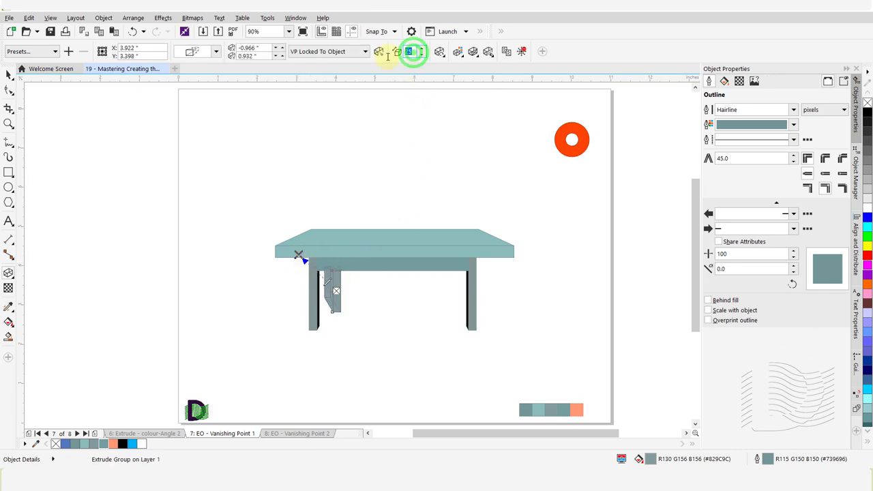
key(Return)
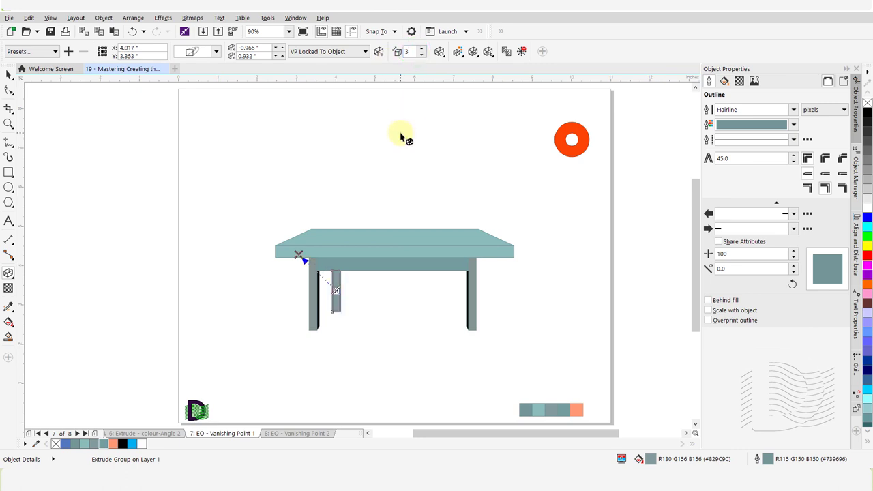
Light the back left leg's extrusion with light 1 at the upper left front corner and intensity 100
click(490, 53)
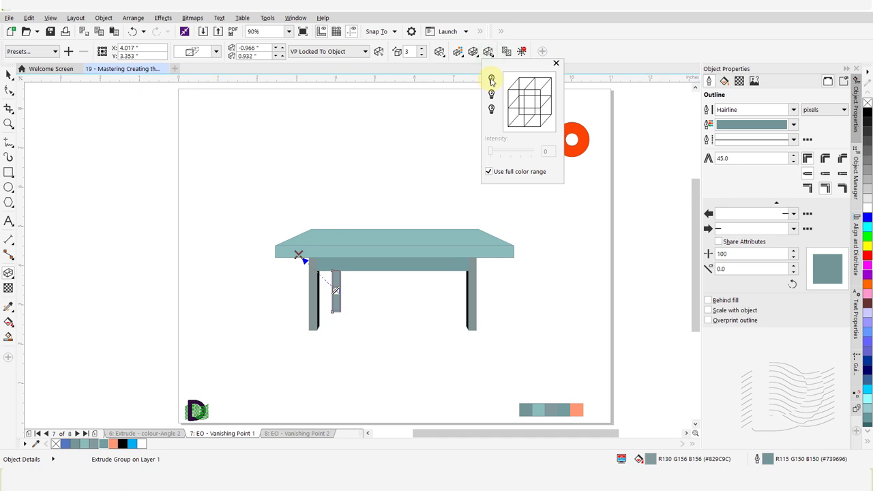
click(491, 80)
click(531, 93)
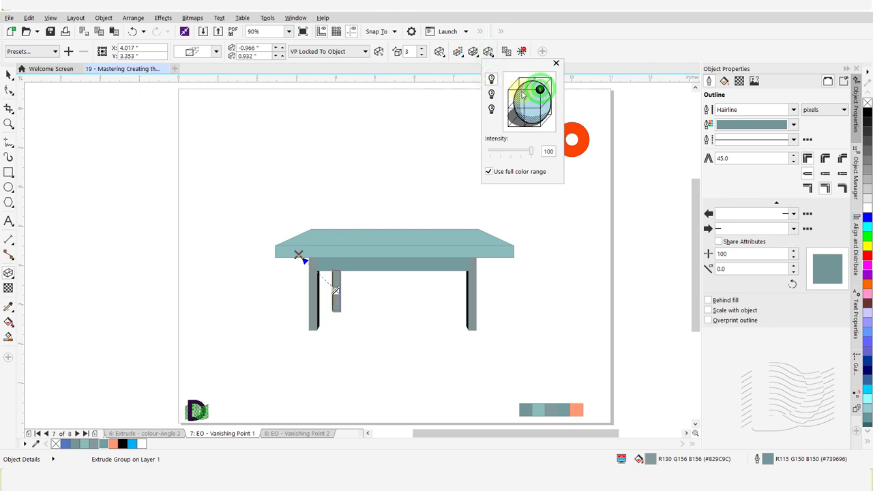
click(507, 90)
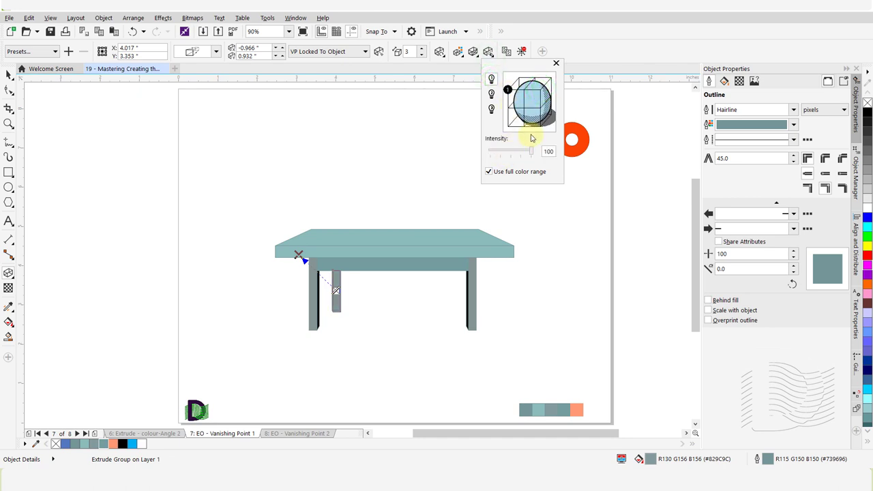
click(590, 52)
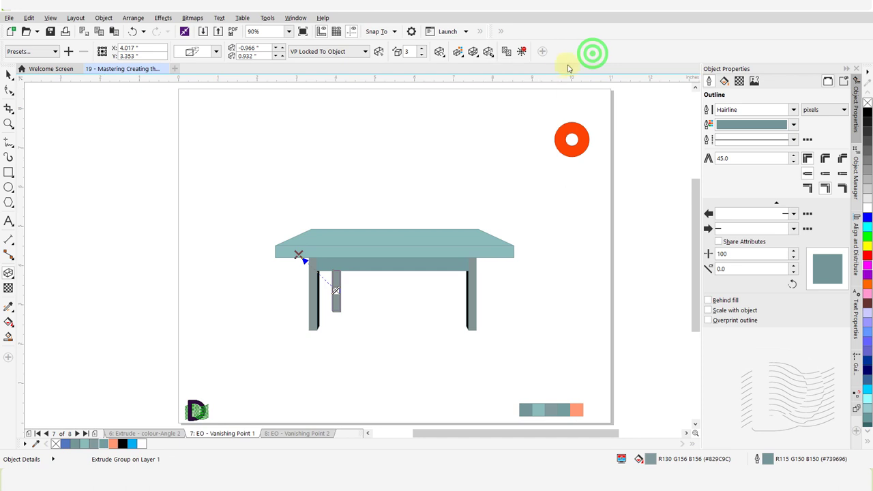
Make the back left leg's extrusion share the tabletop's vanishing point, and deselect it
click(366, 52)
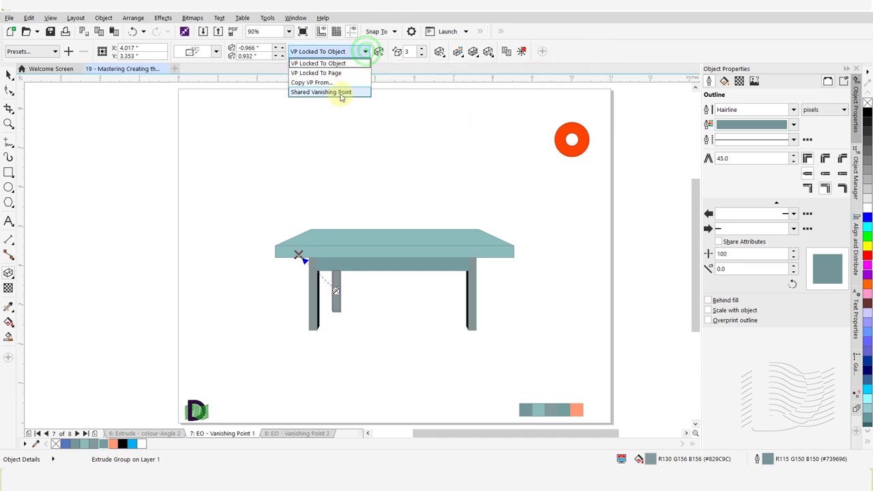
click(341, 92)
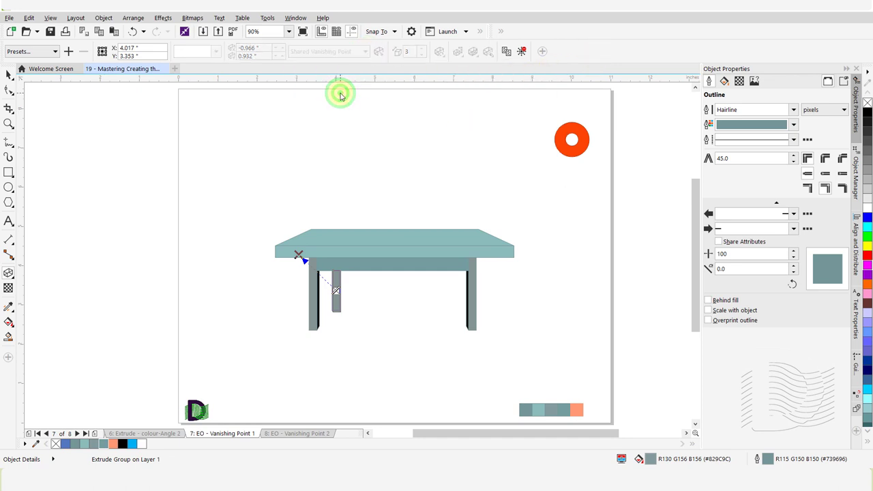
click(394, 239)
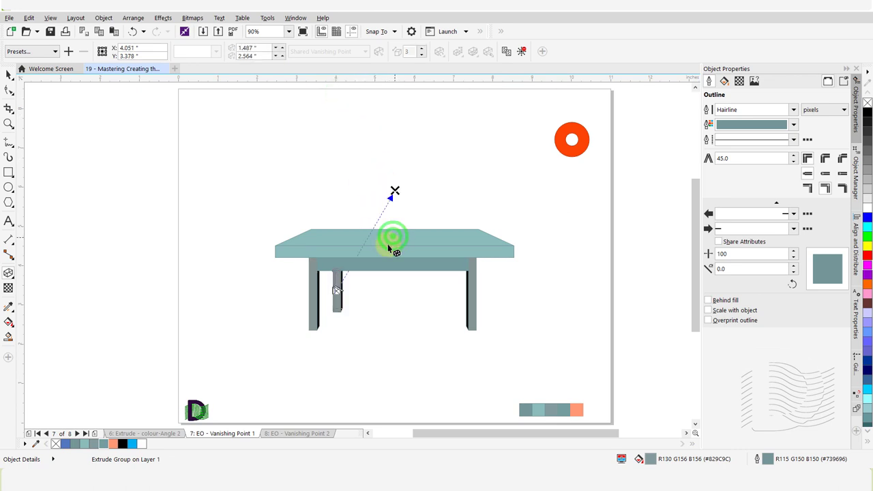
click(376, 289)
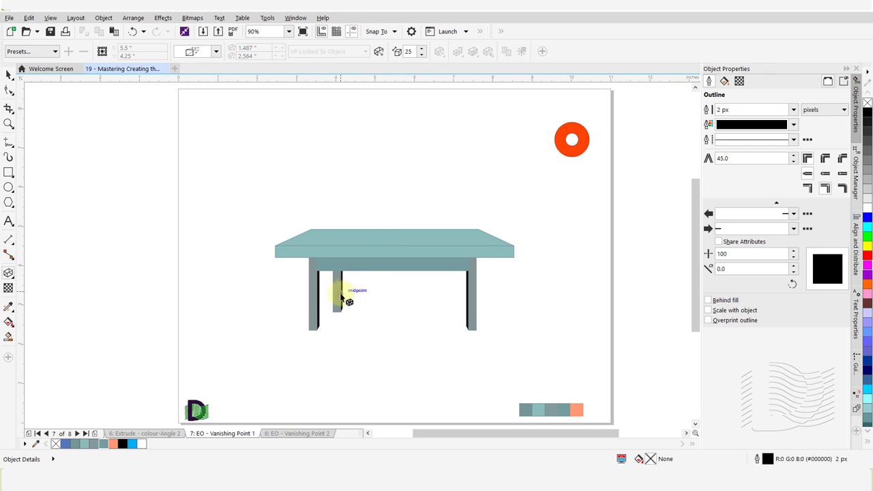
Copy the extruded back left leg horizontally about 2.75 inches to the right to form the back right leg
mouse_move(336, 289)
mouse_down()
mouse_move(343, 302)
mouse_move(336, 290)
mouse_up()
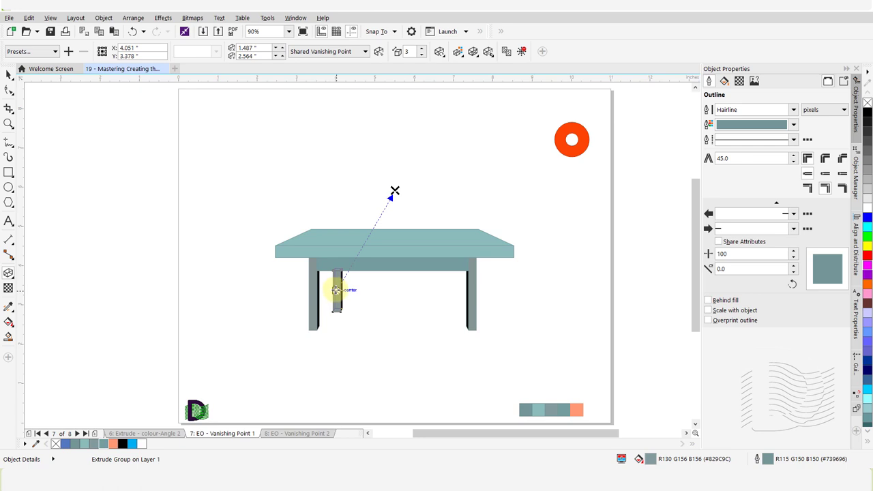
click(337, 290)
drag(336, 290, 447, 294)
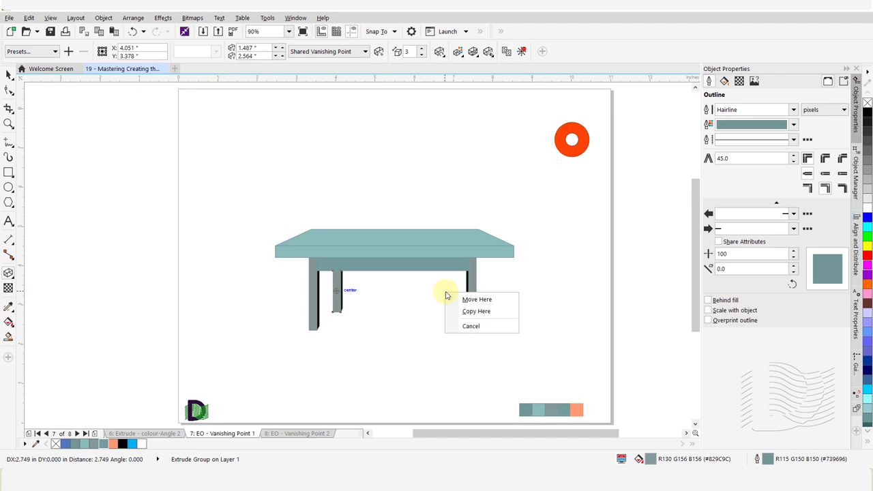
click(491, 313)
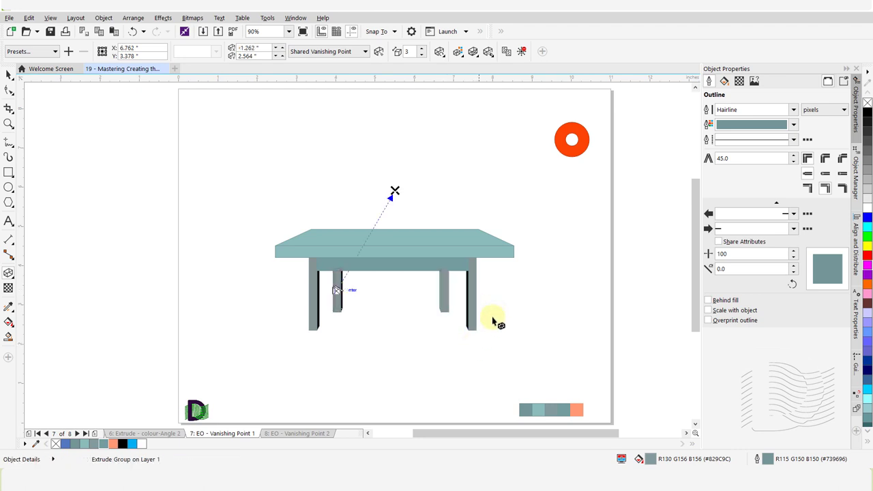
Relocate light 1 on the back right leg's extrusion to the upper right front corner, and deselect the leg
drag(440, 293, 448, 289)
click(489, 54)
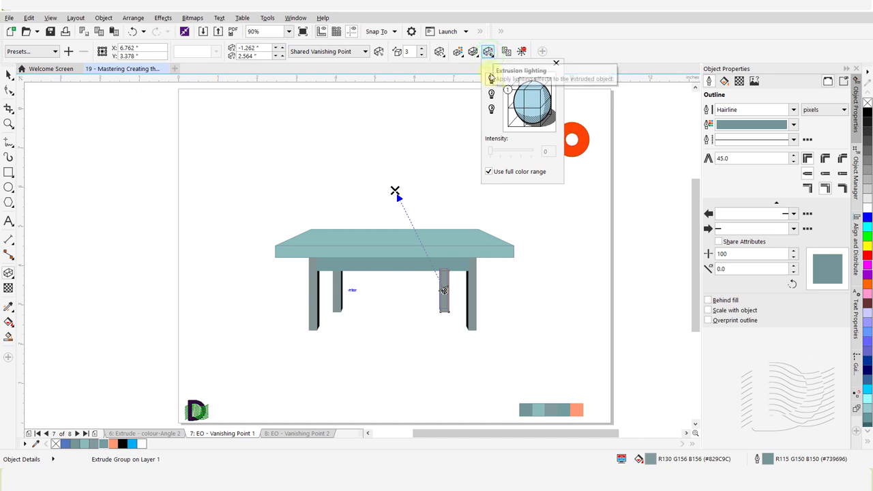
click(507, 91)
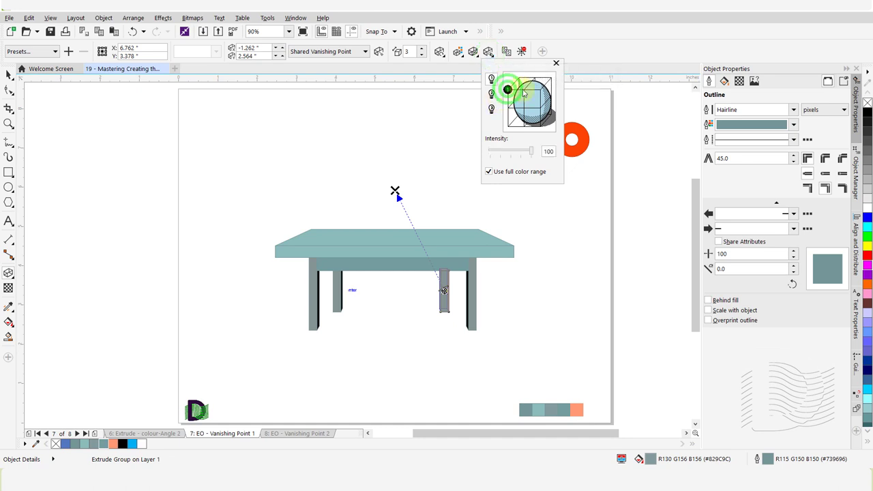
drag(539, 93, 541, 91)
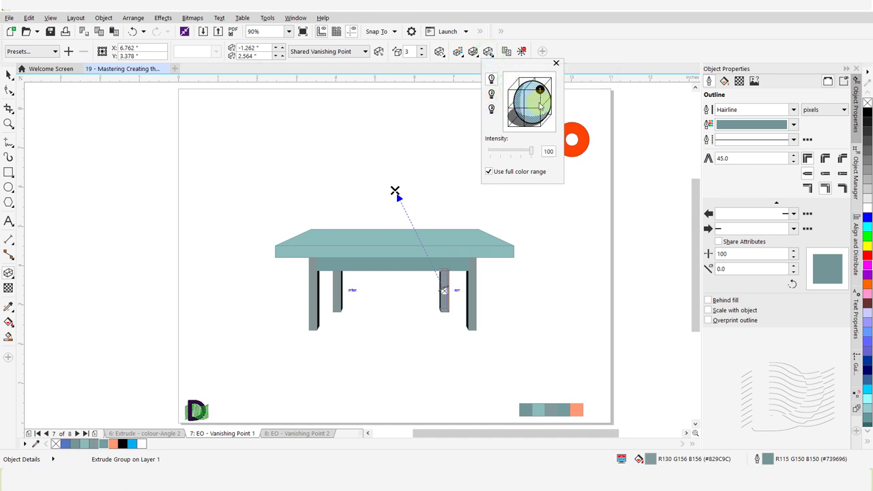
click(620, 41)
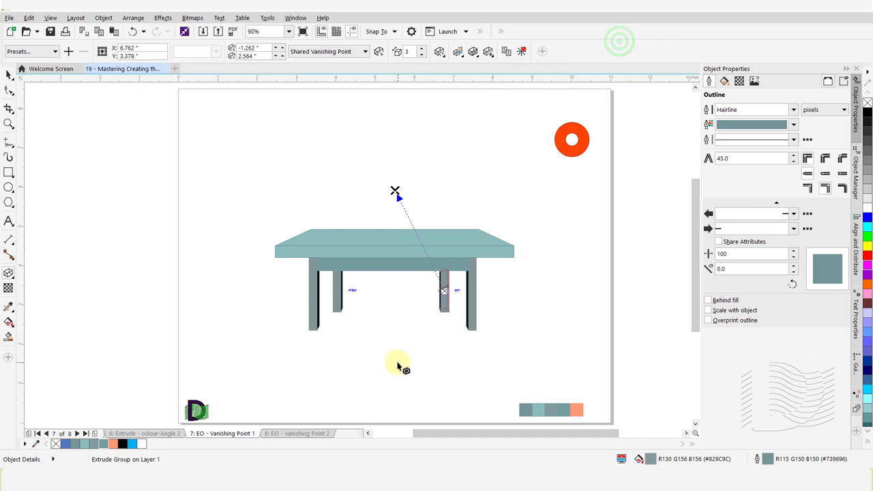
click(8, 76)
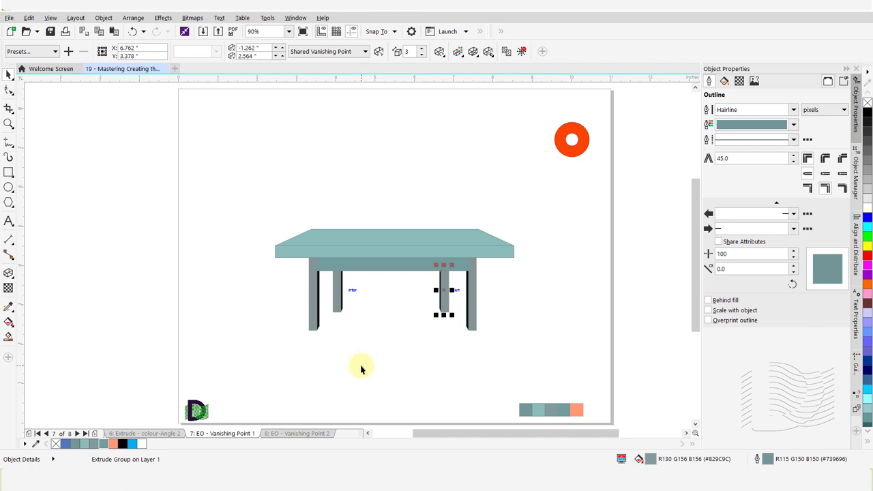
click(362, 369)
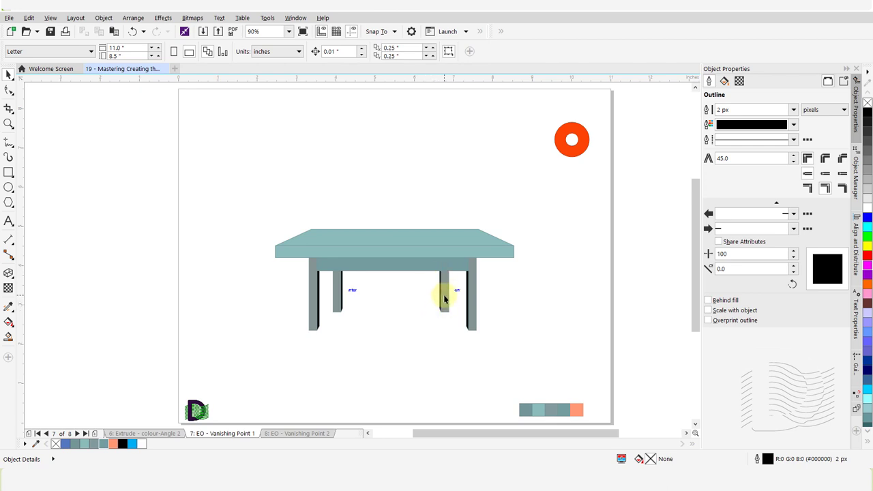
Extrude the apron rectangle under the tabletop toward the upper right with a depth of 3
click(393, 266)
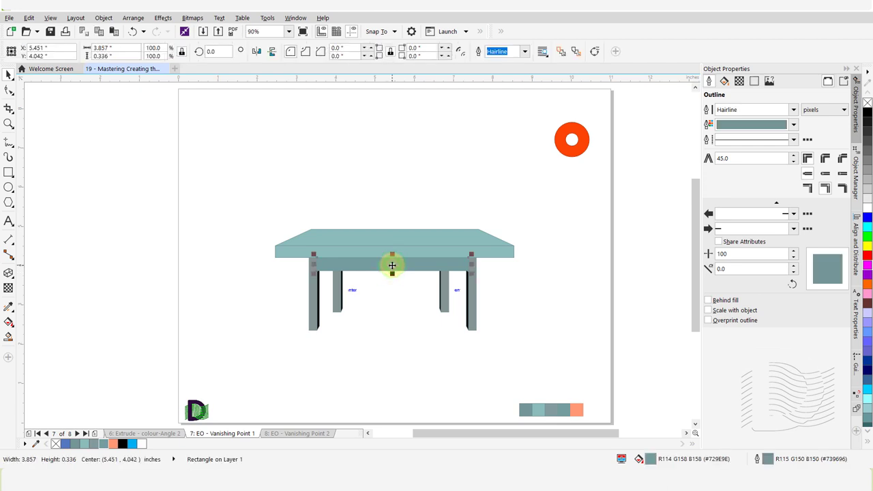
key(x)
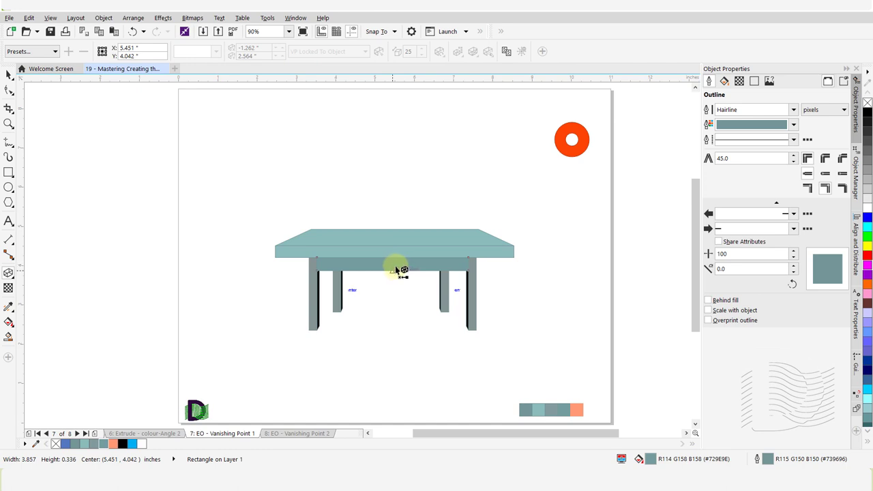
drag(394, 259, 450, 197)
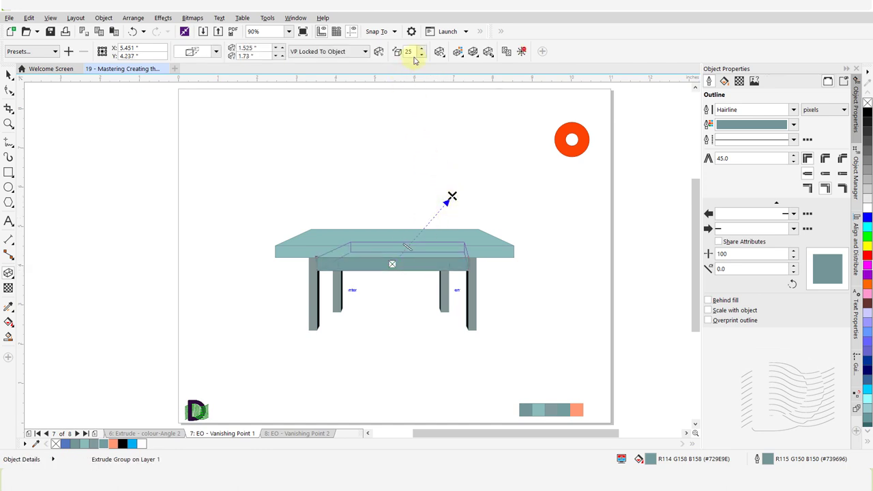
double_click(411, 51)
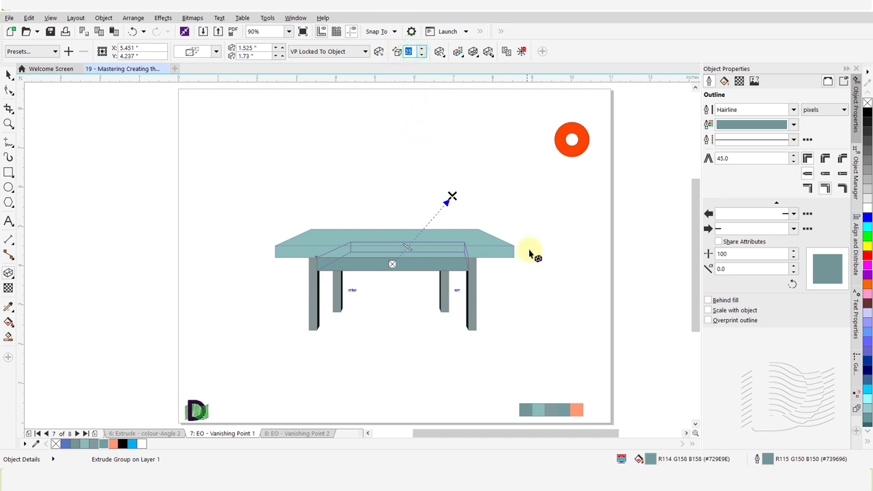
text(3)
key(Return)
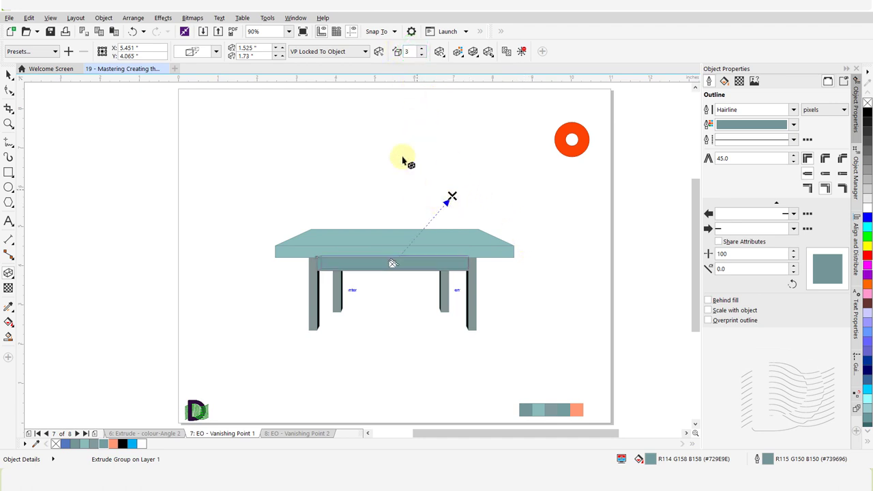
Make the apron's extrusion share the tabletop's vanishing point, and deselect it
click(366, 53)
click(345, 89)
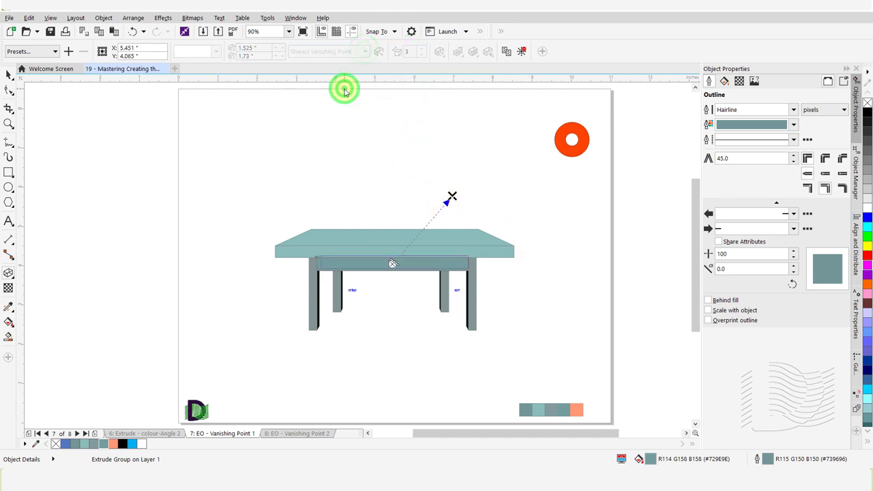
click(364, 237)
click(164, 181)
click(8, 74)
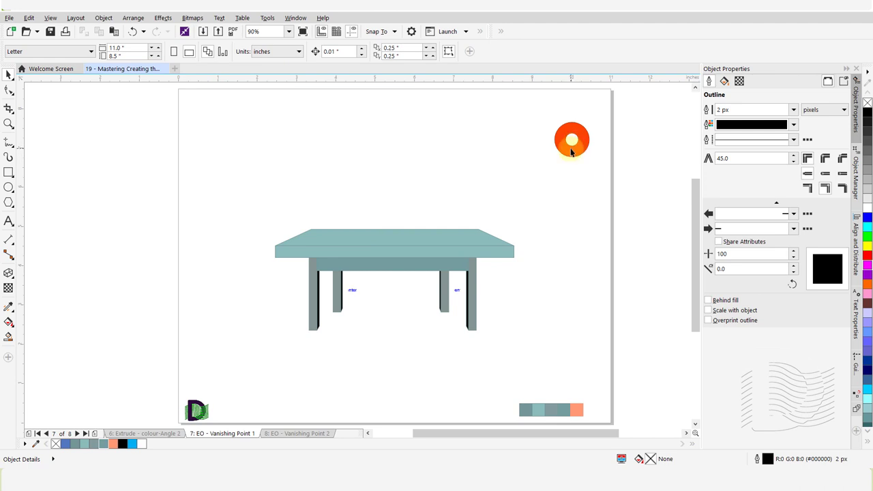
Place the orange ring upright on the middle of the tabletop and extrude it toward the upper right with a depth of 9
drag(571, 151, 423, 204)
key(e)
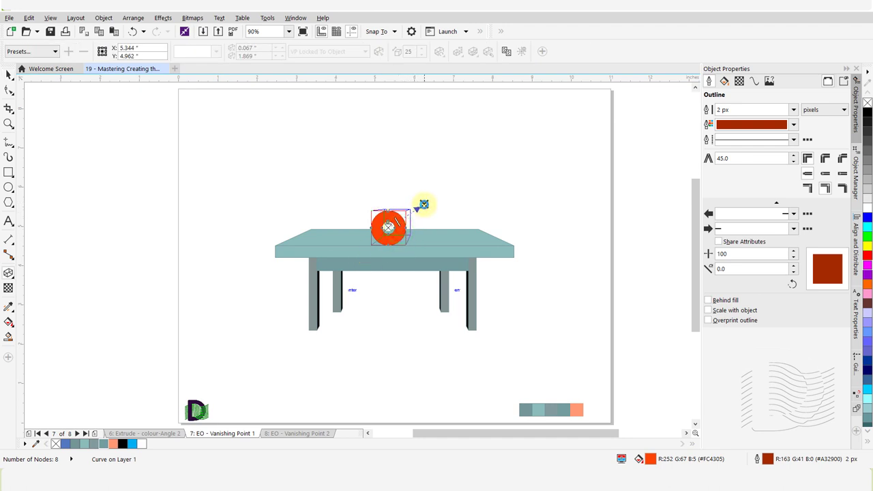
click(409, 52)
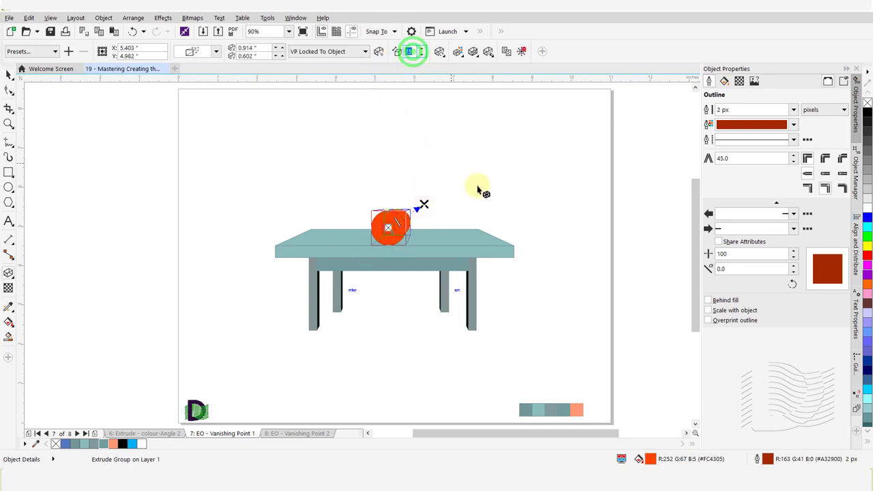
text(9)
key(Return)
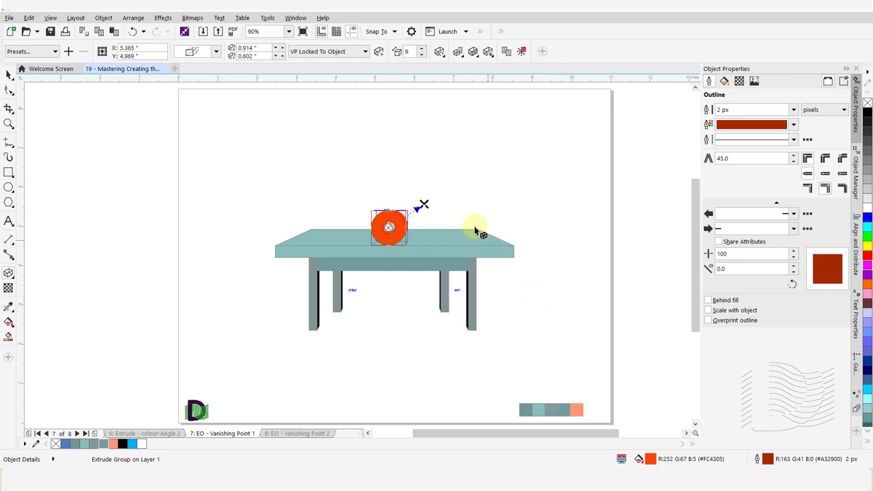
Shade the ring's extrusion with a color transition from its orange to the light salmon #FF9875
click(458, 52)
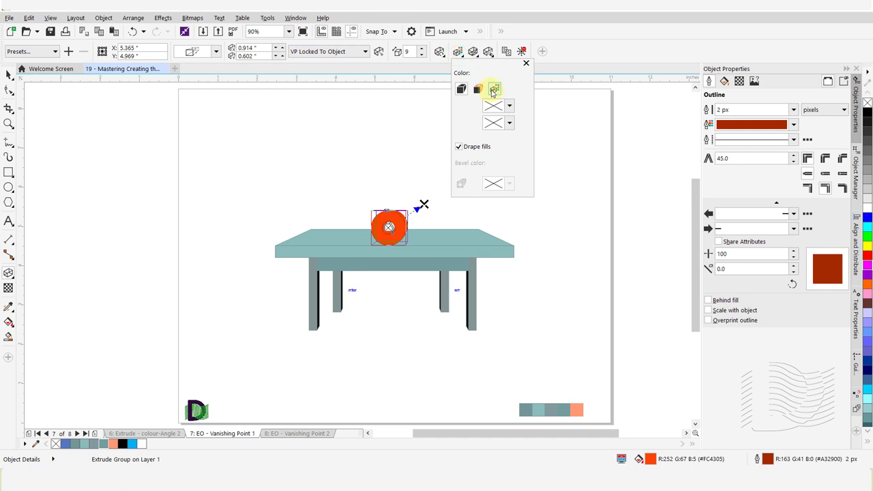
click(495, 89)
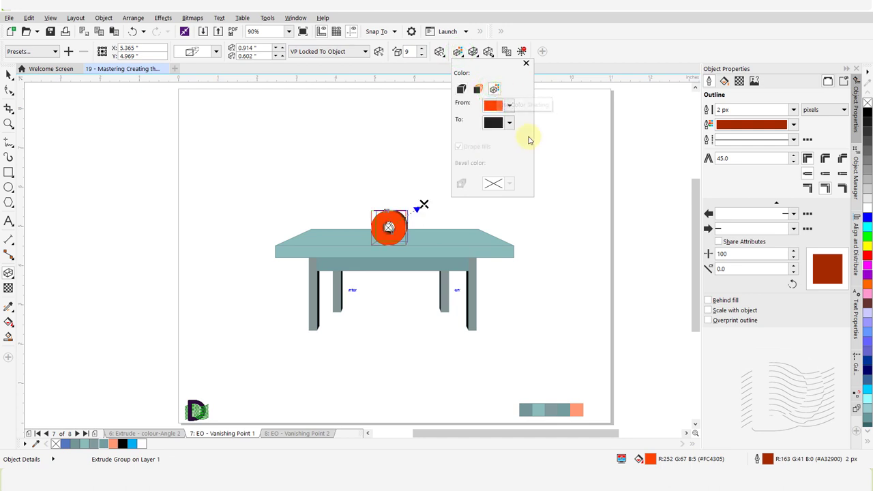
click(510, 123)
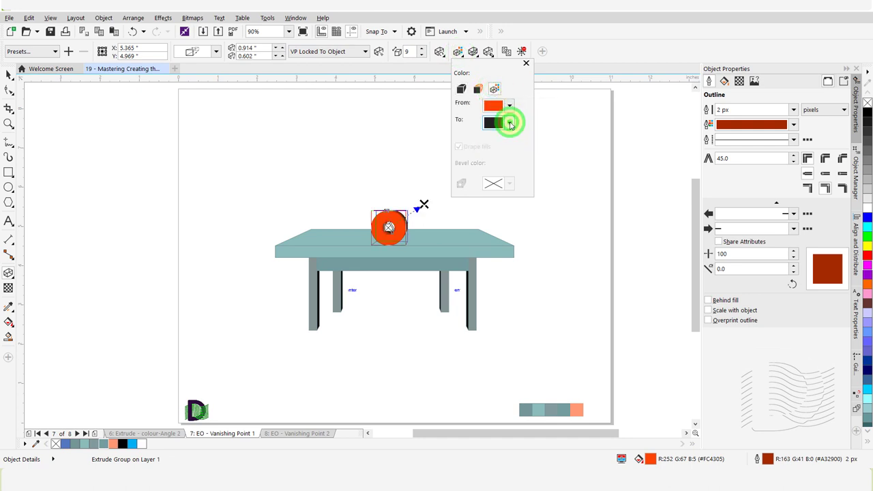
click(544, 152)
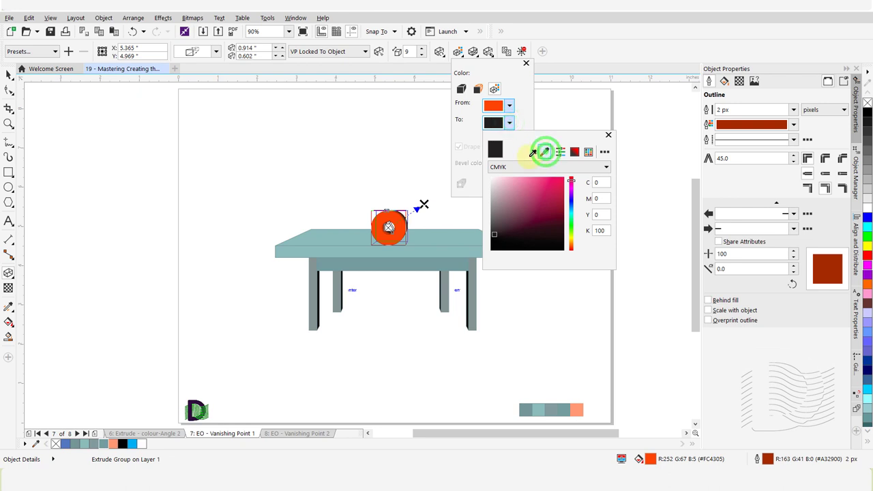
click(114, 444)
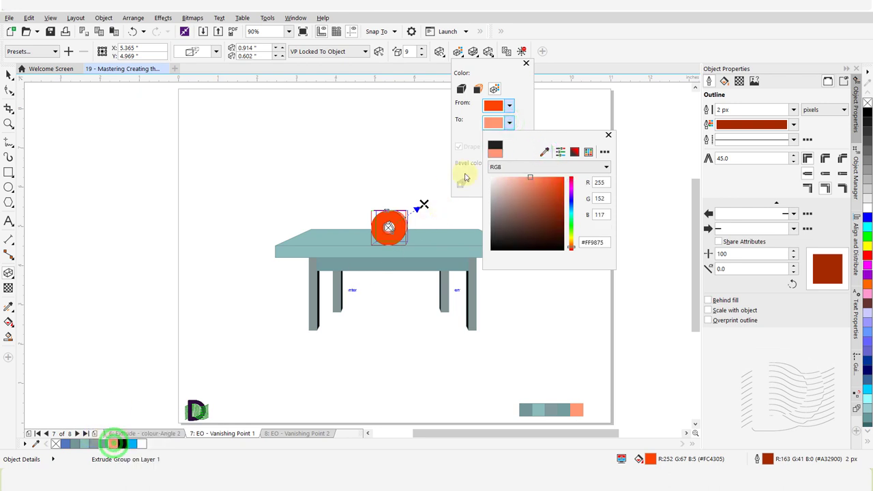
click(605, 46)
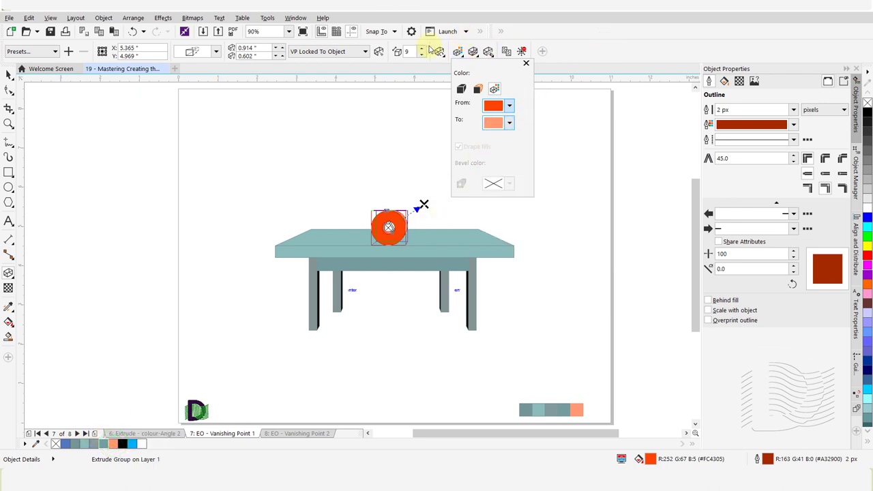
Make the ring's extrusion share the tabletop's vanishing point, and deselect it
click(366, 52)
click(366, 52)
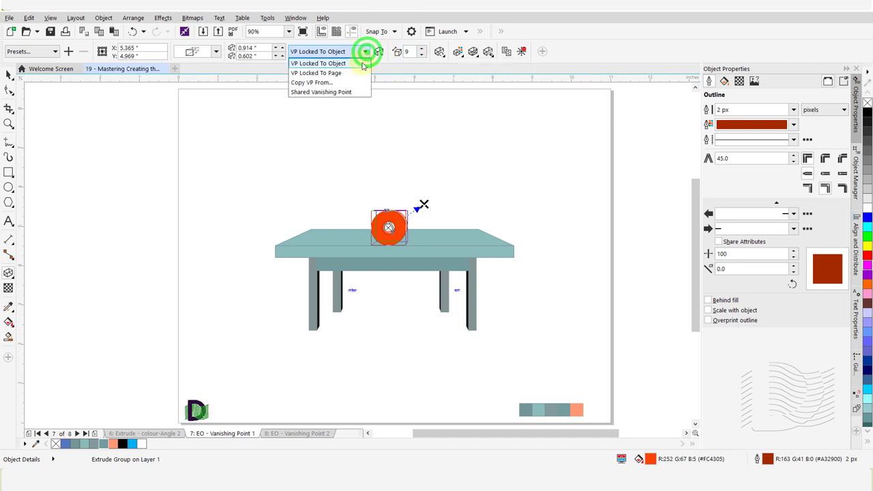
click(347, 92)
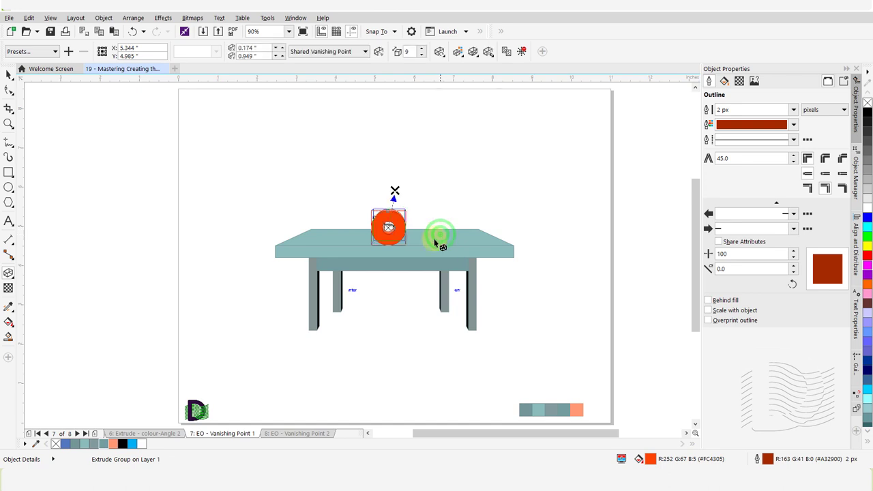
click(252, 304)
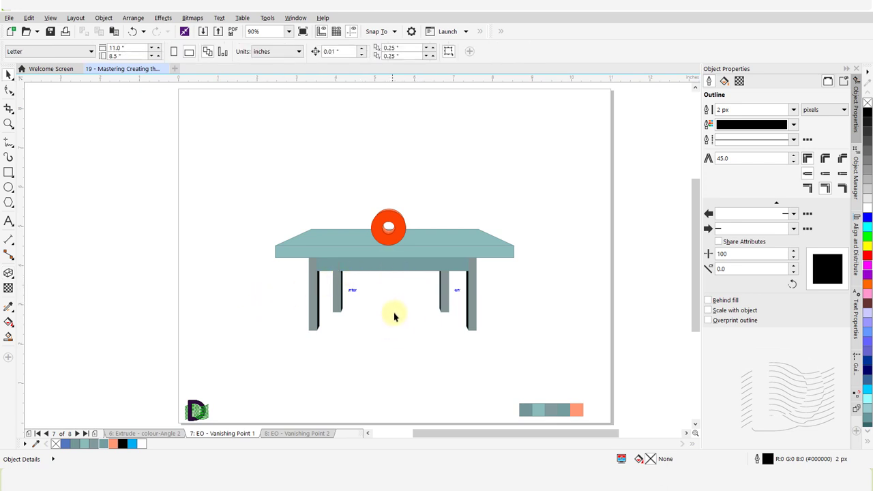
Move the extruded ring to the right end of the tabletop and across to its left end
click(401, 236)
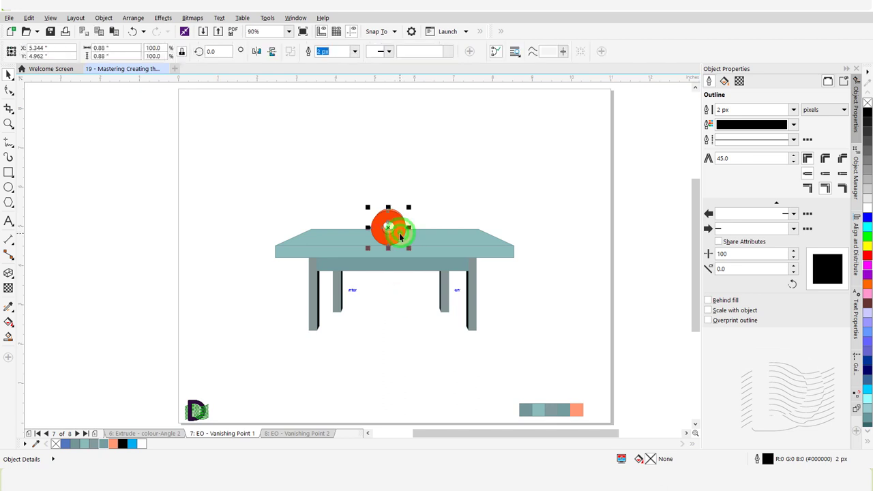
drag(401, 230, 489, 233)
click(220, 359)
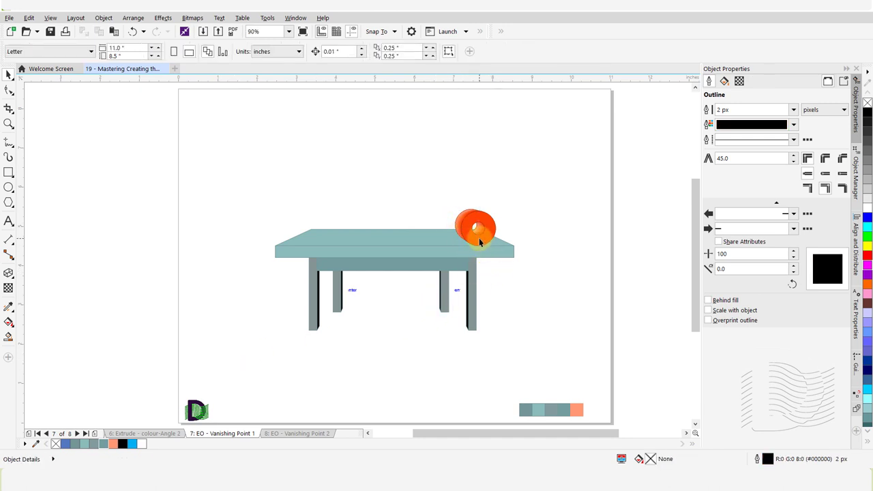
drag(480, 242, 307, 238)
click(258, 336)
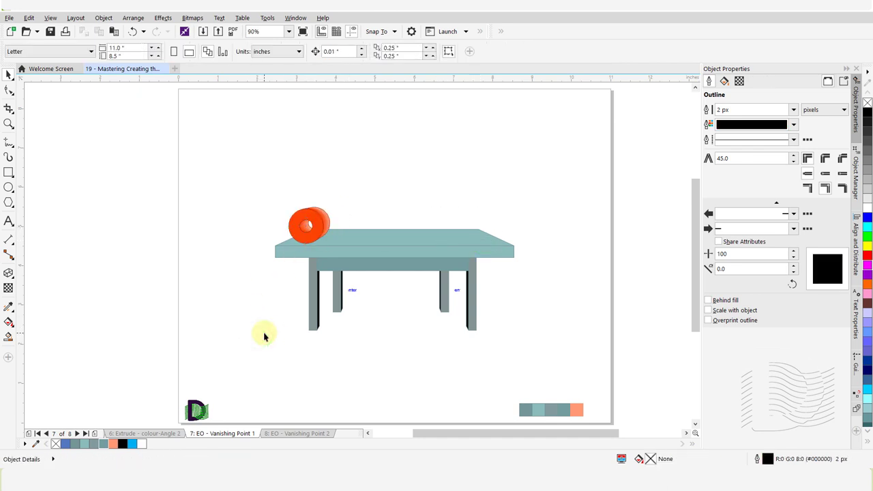
Move the extruded ring under the middle of the table, between the legs, and deselect it
click(308, 235)
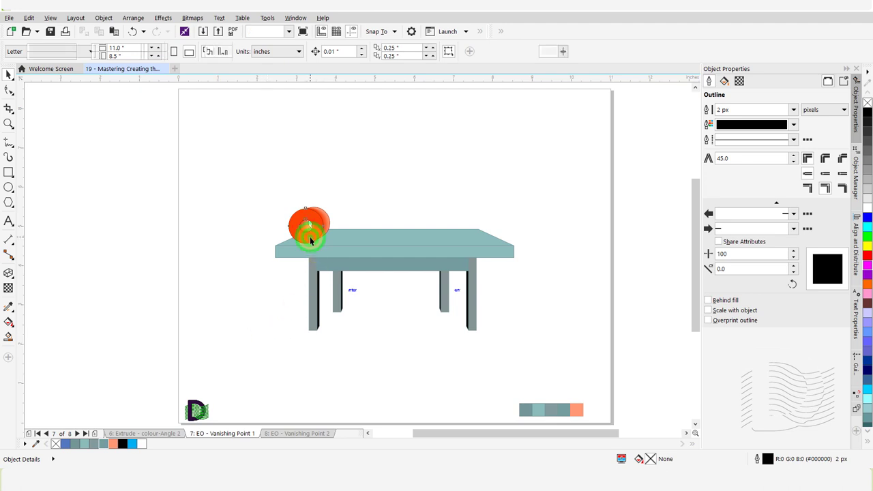
drag(310, 236, 394, 321)
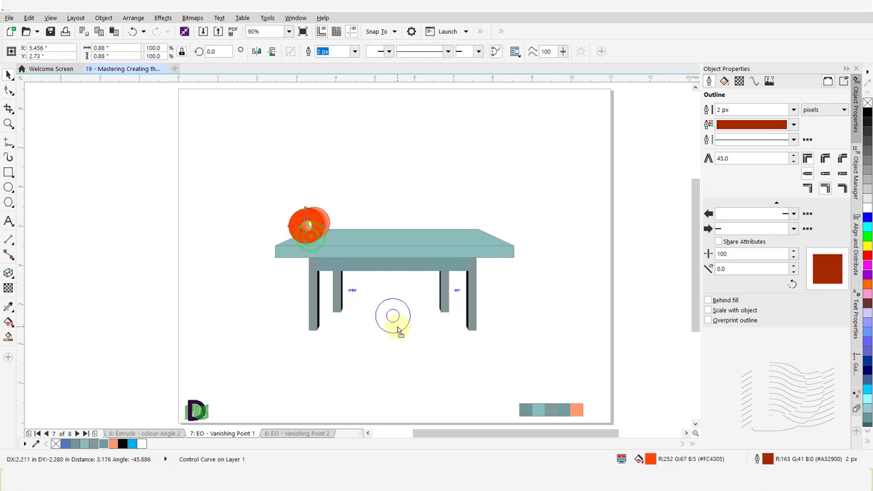
click(343, 394)
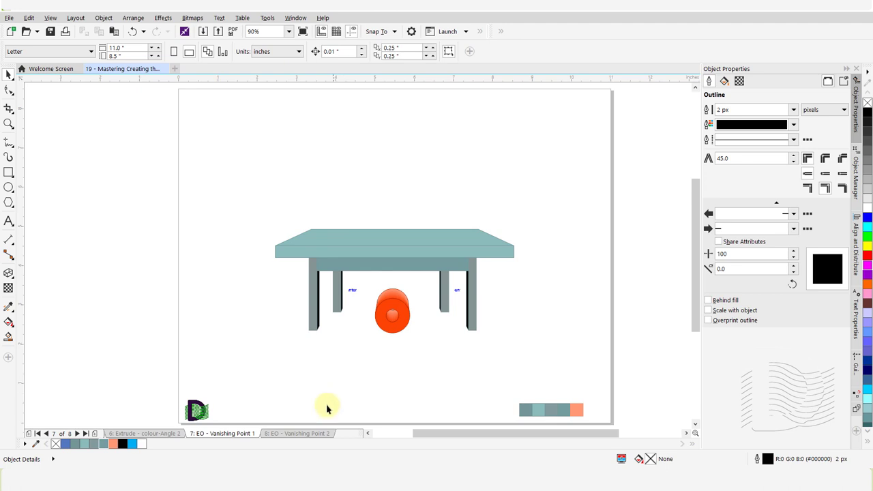
Try shifting the tabletop's shared vanishing point to the right, and undo the shift
click(396, 238)
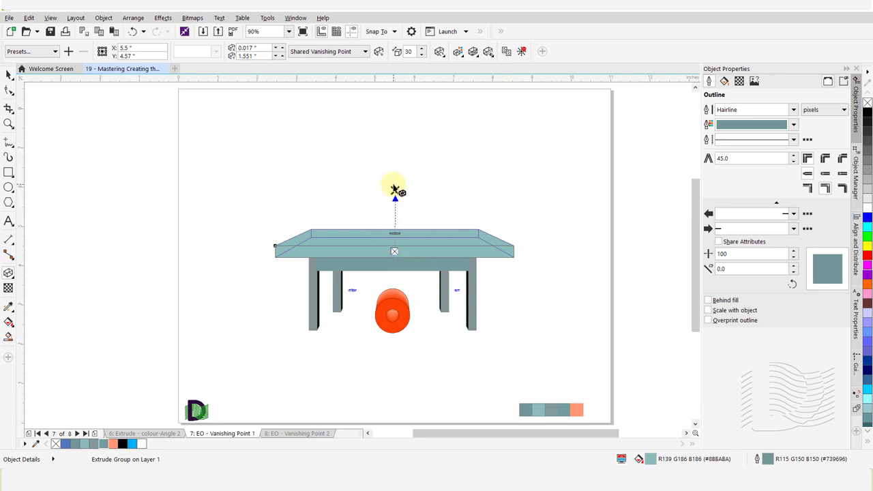
drag(395, 191, 468, 187)
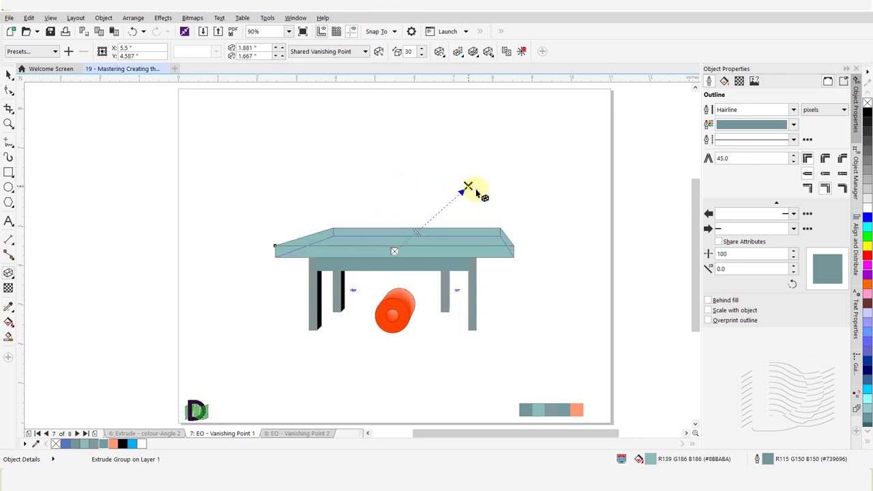
click(365, 360)
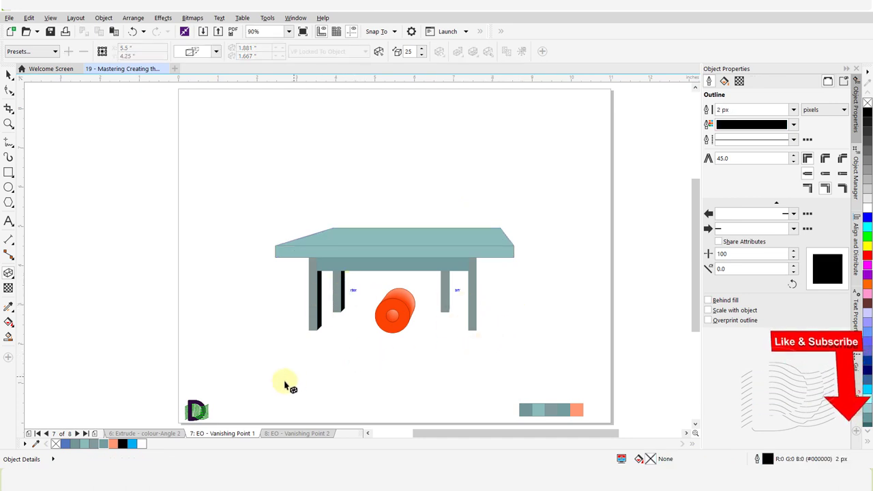
key(Tab)
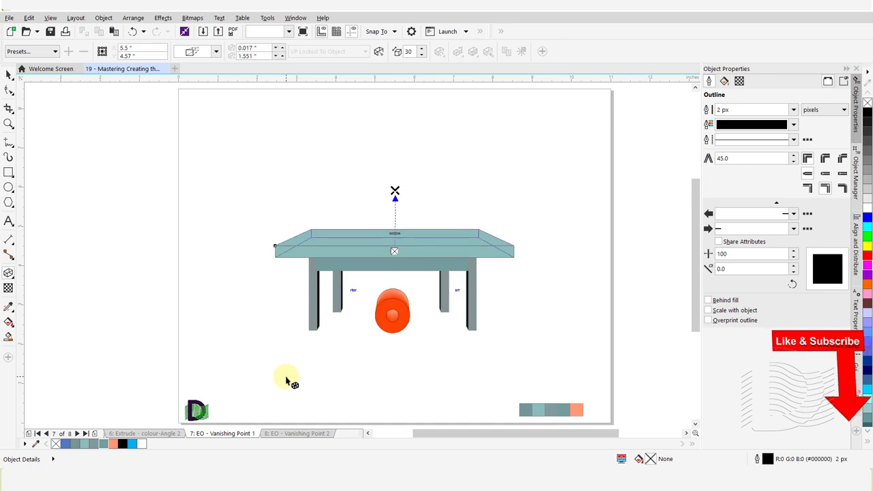
click(322, 365)
On page EO - Vanishing Point 2, extrude the long grey rectangle straight up toward the page's top with a depth of 99
click(298, 433)
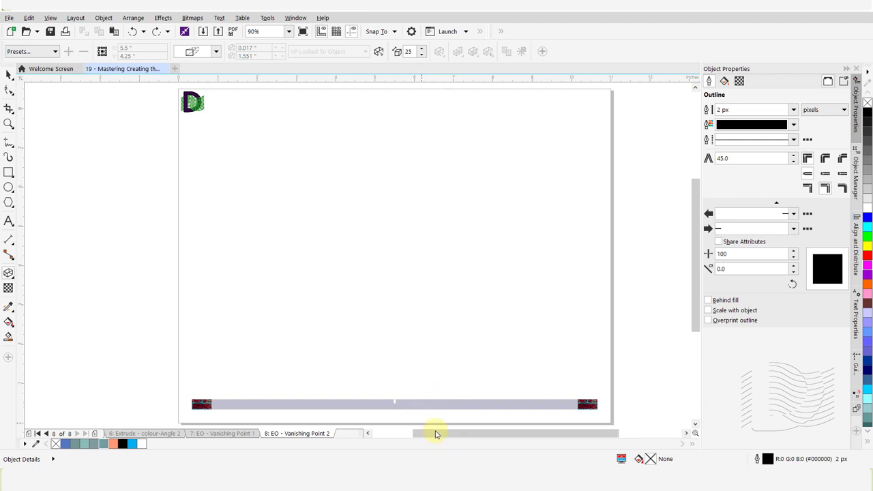
click(418, 406)
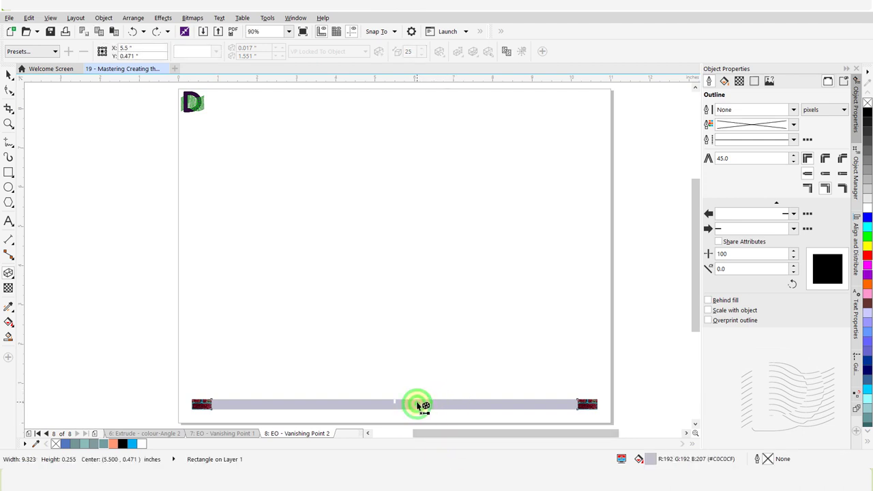
drag(409, 403, 396, 127)
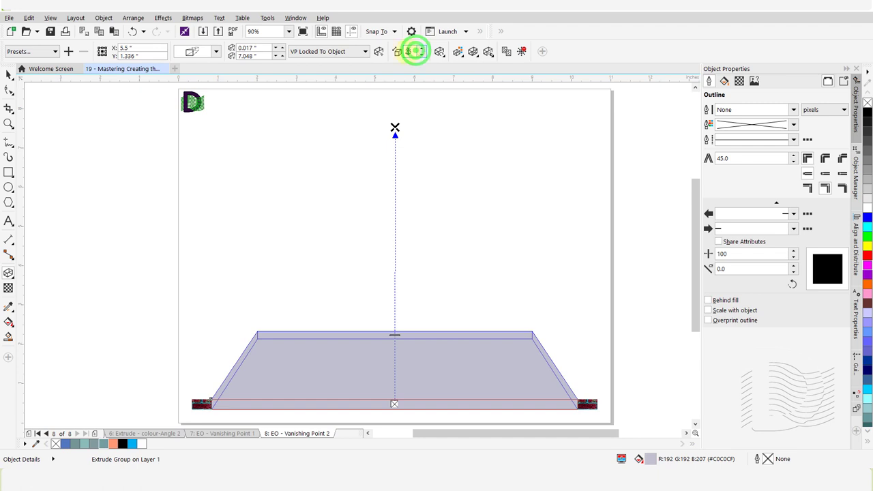
double_click(414, 51)
text(99)
key(Return)
click(223, 259)
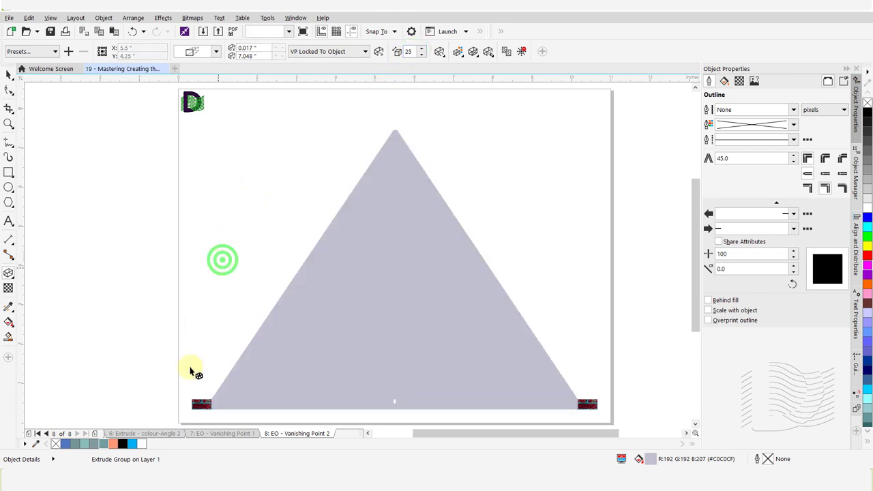
Extrude the left brick-patterned rectangle toward the upper left with a depth of 99
click(202, 407)
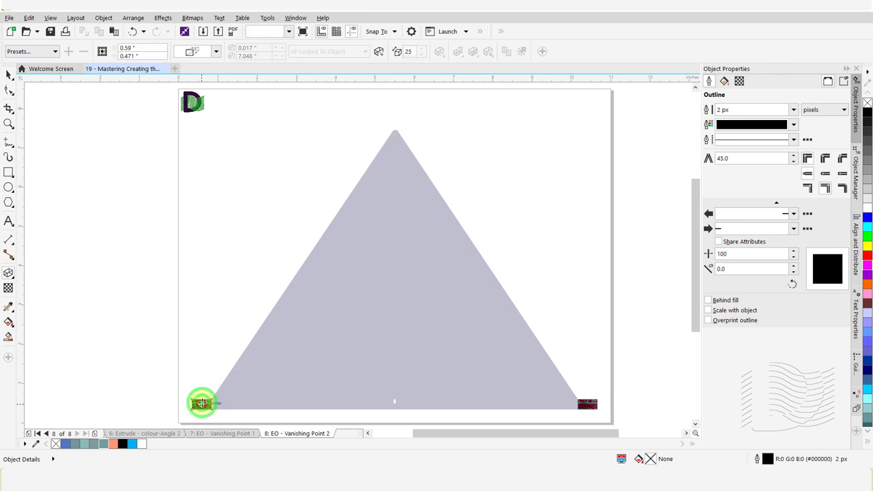
drag(202, 406, 124, 164)
click(415, 51)
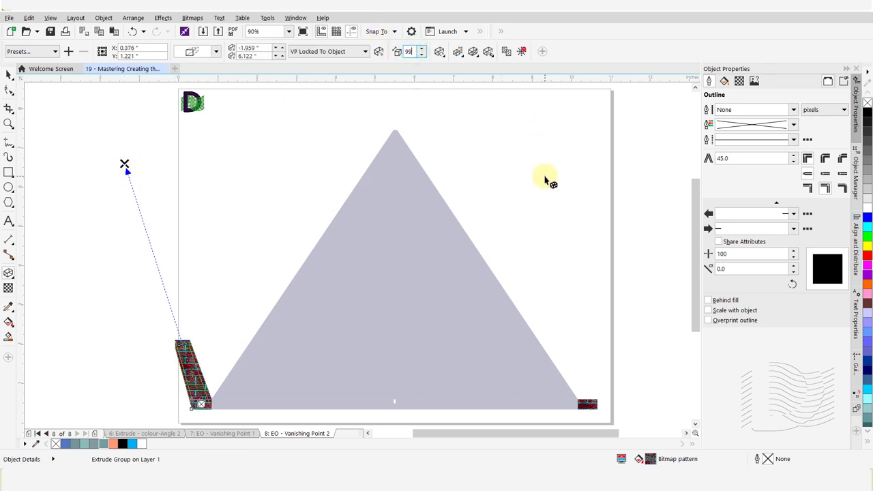
text(99)
key(Return)
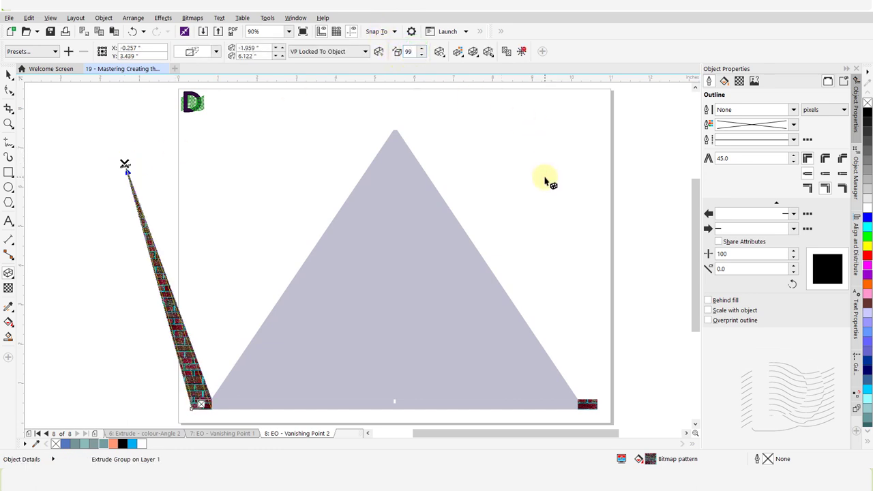
Make the left brick extrusion share the grey extrusion's vanishing point, and deselect it
click(365, 52)
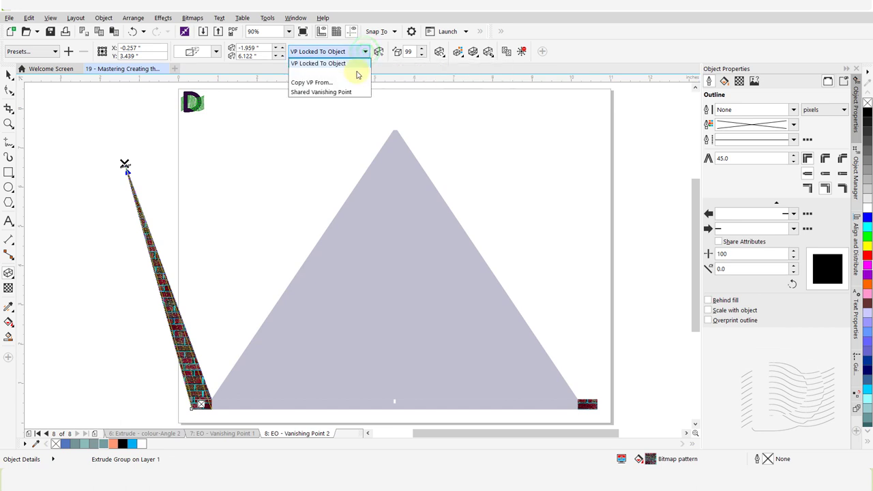
click(349, 92)
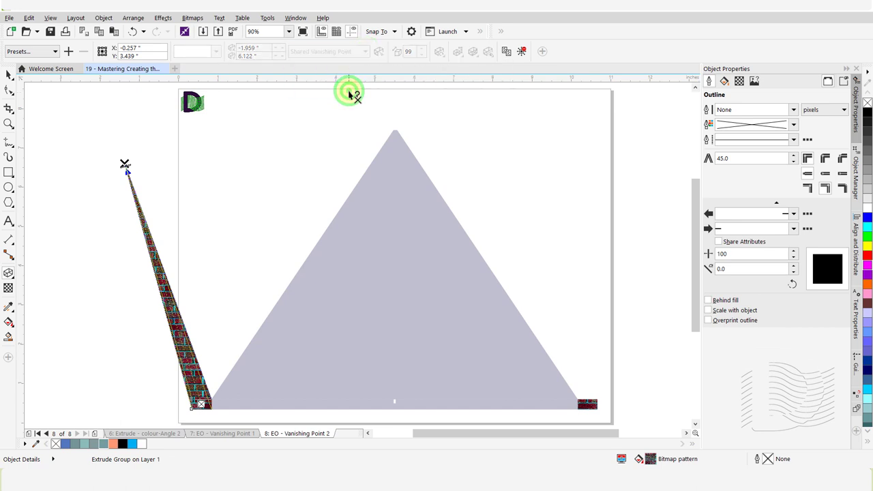
click(341, 292)
click(587, 276)
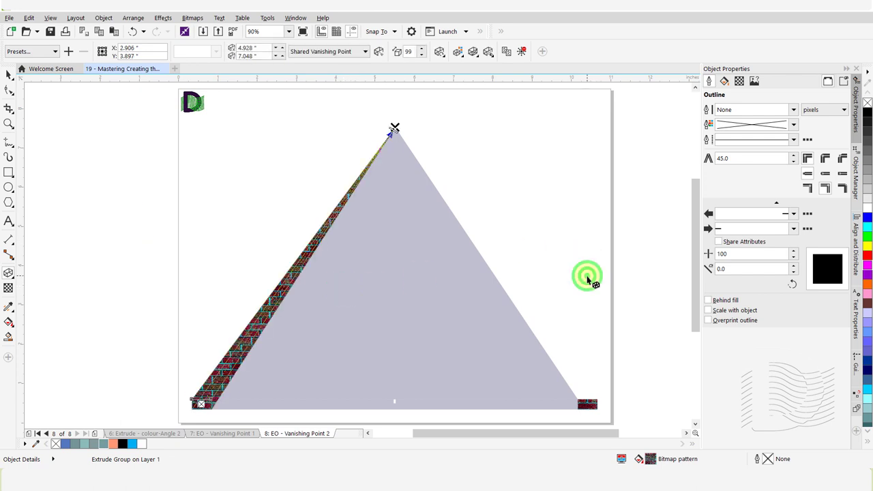
Extrude the right brick-patterned rectangle toward the upper right with a depth of 99
click(586, 403)
drag(587, 403, 649, 182)
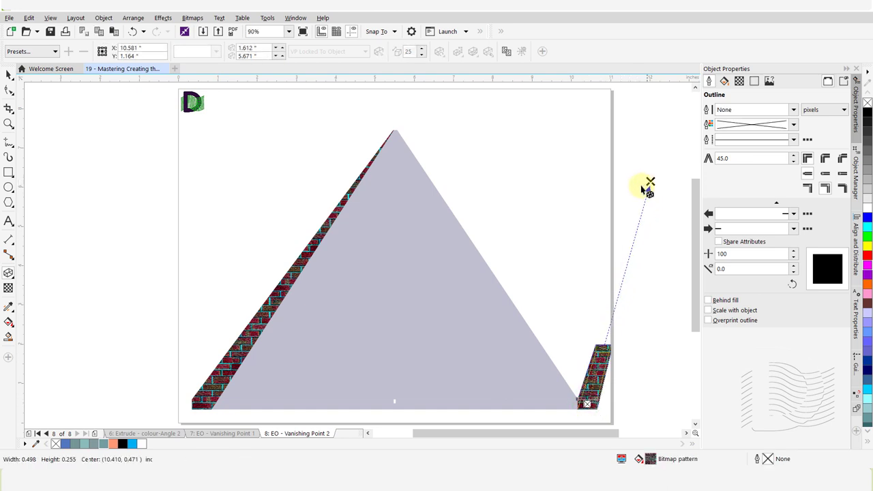
click(412, 51)
text(99)
key(Return)
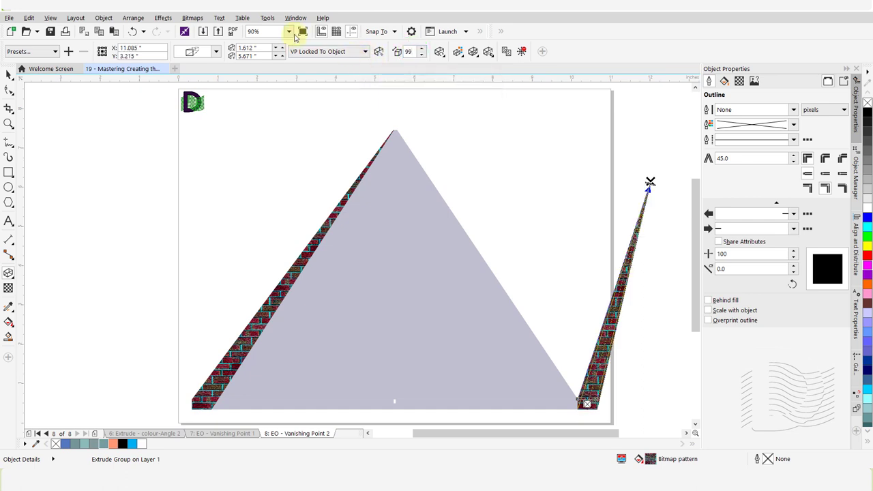
Make the right brick extrusion share the grey extrusion's vanishing point, and deselect it
click(366, 51)
click(337, 91)
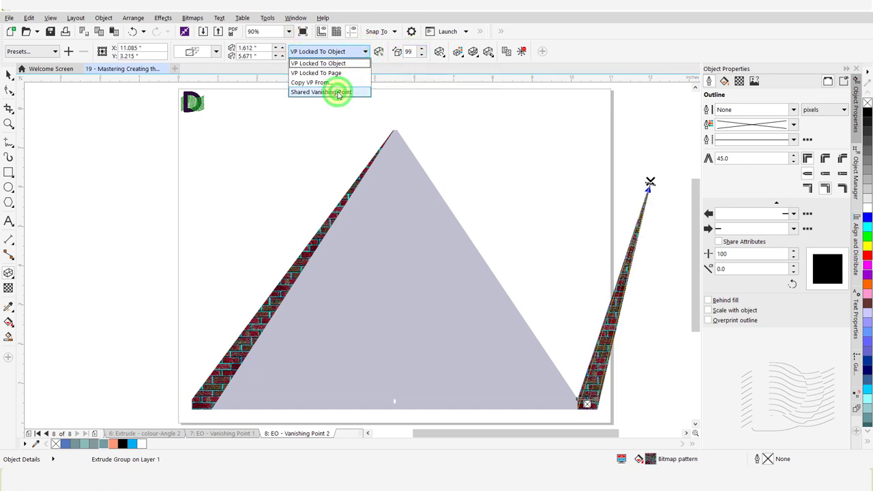
click(312, 319)
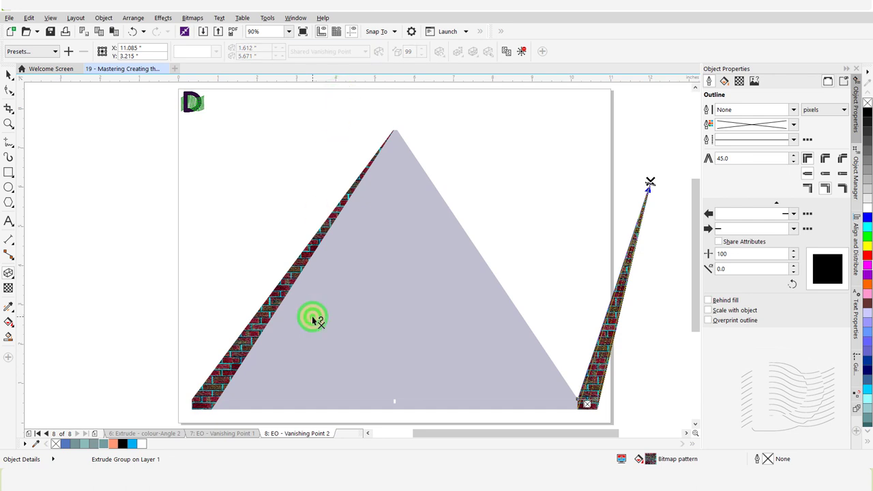
click(219, 321)
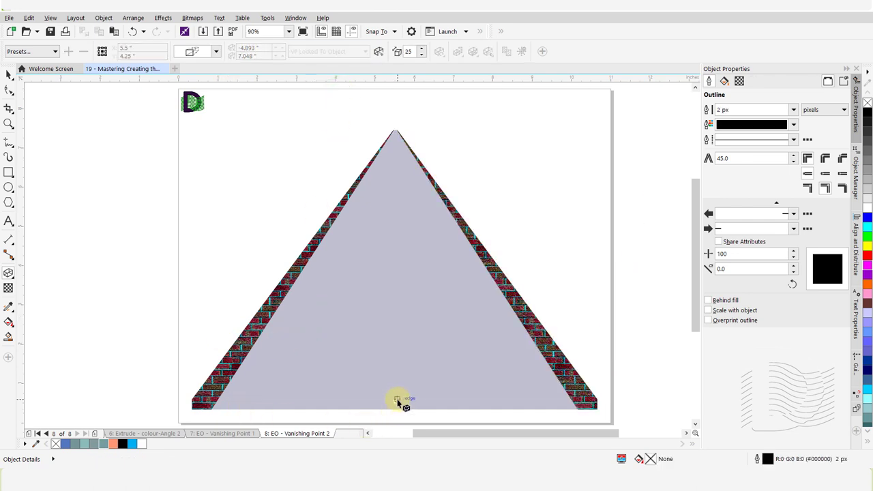
Extrude the short white line at the road's bottom centre toward the upper right with a depth of 99
click(397, 402)
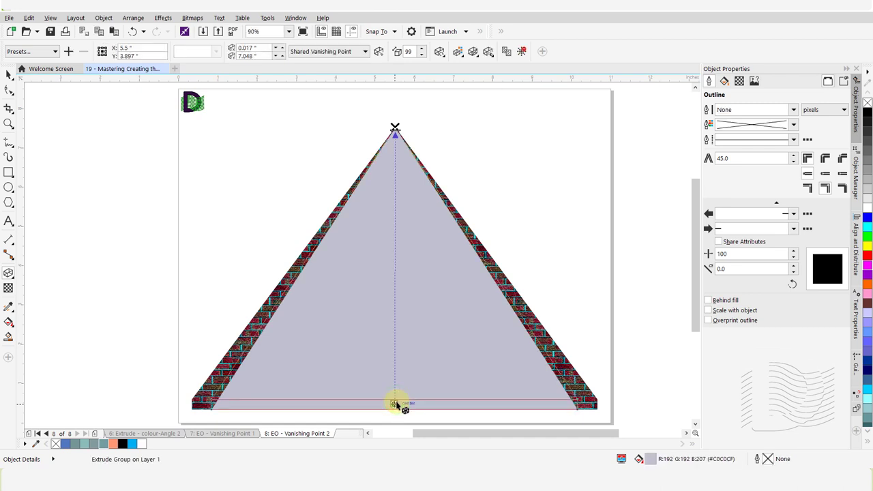
click(152, 380)
click(332, 412)
click(395, 402)
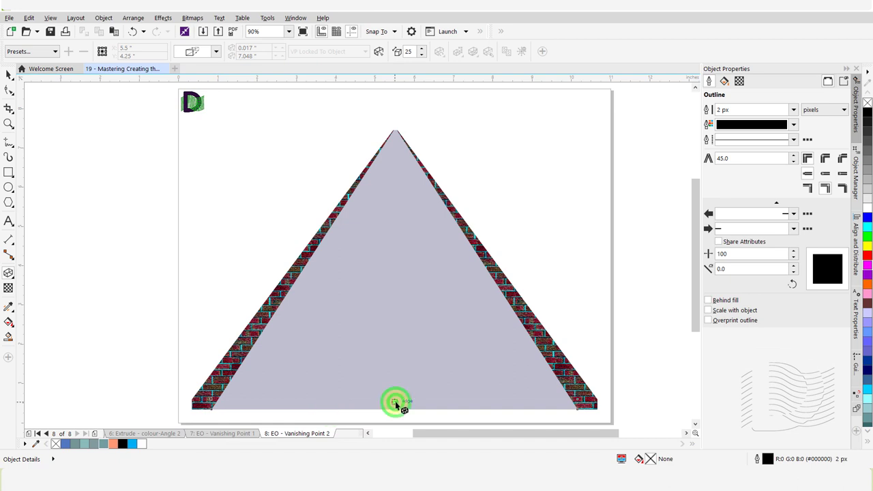
drag(395, 402, 515, 189)
double_click(412, 54)
text(99)
key(Return)
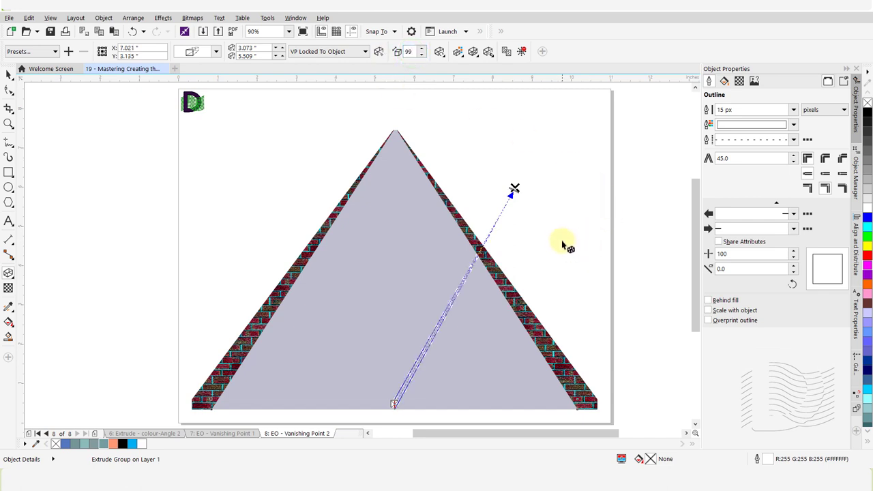
Make the white centre line's extrusion share the grey road extrusion's vanishing point, and deselect it
click(366, 52)
click(341, 91)
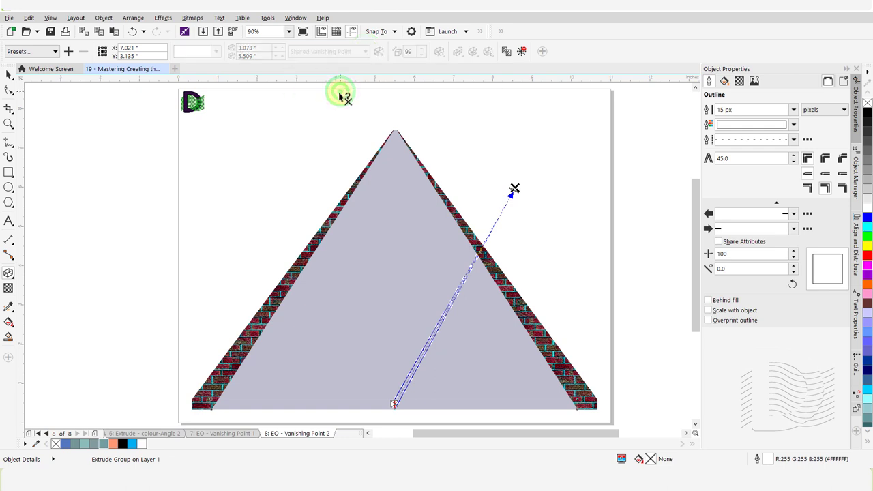
click(303, 344)
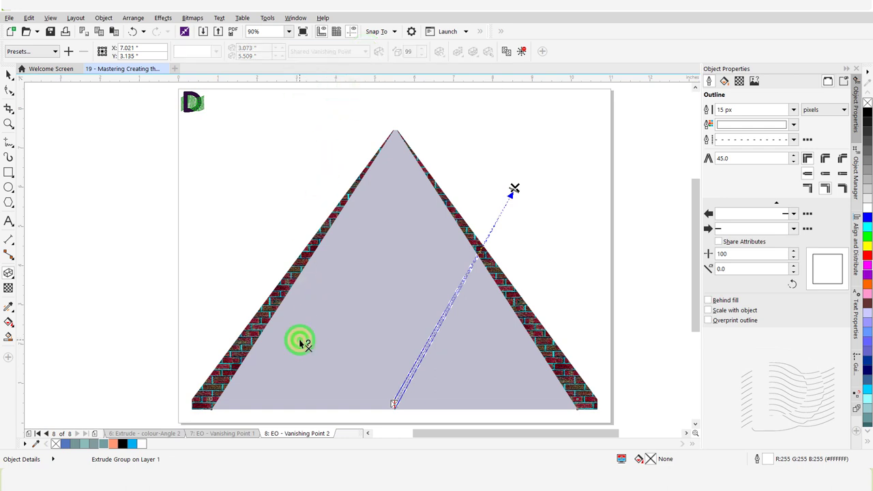
click(192, 287)
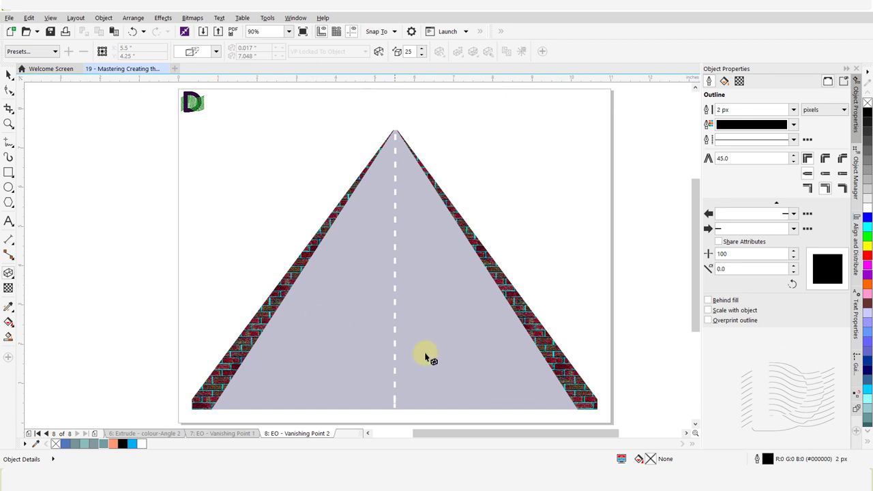
Clear the extrusion from the right brick-patterned rectangle, undo the removal, and deselect it
click(541, 336)
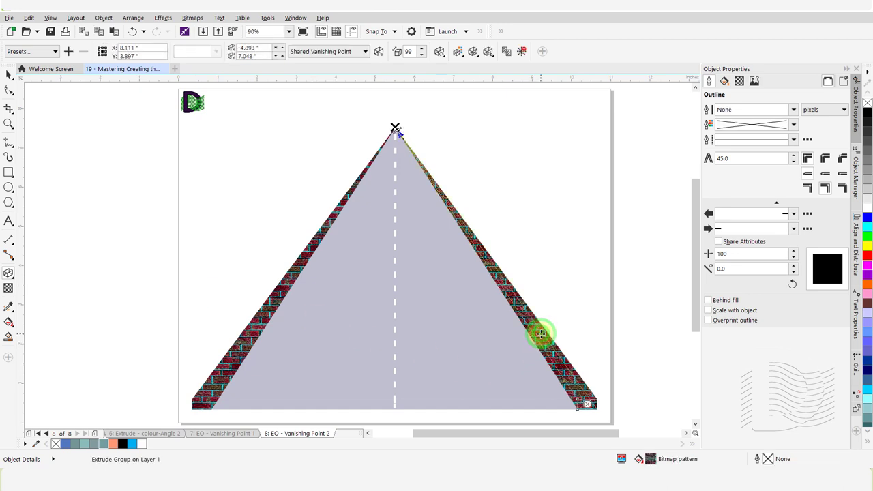
click(524, 53)
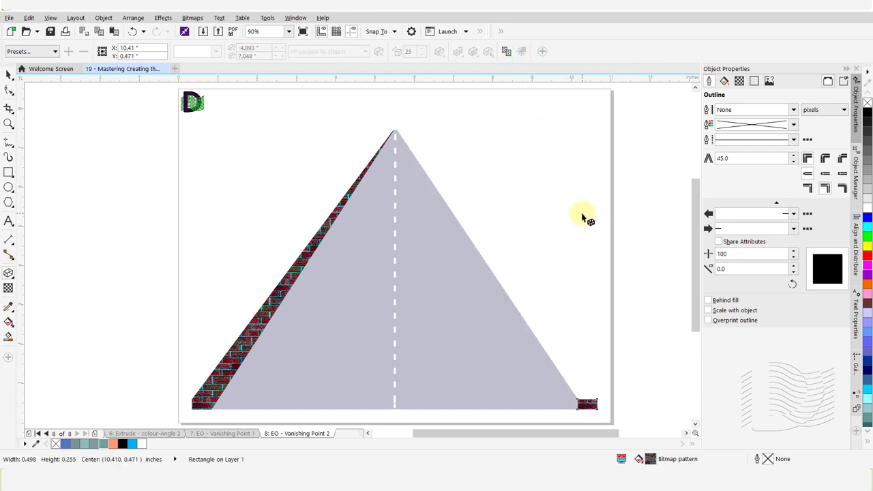
key(ctrl+z)
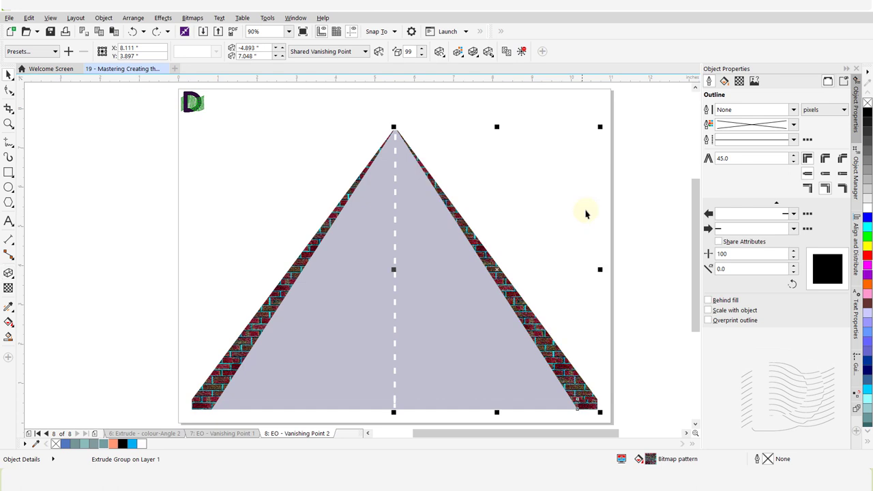
click(623, 192)
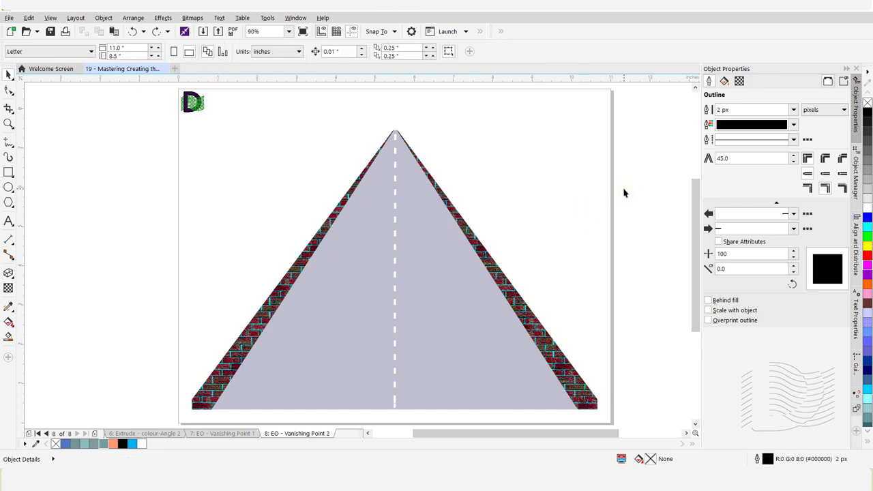